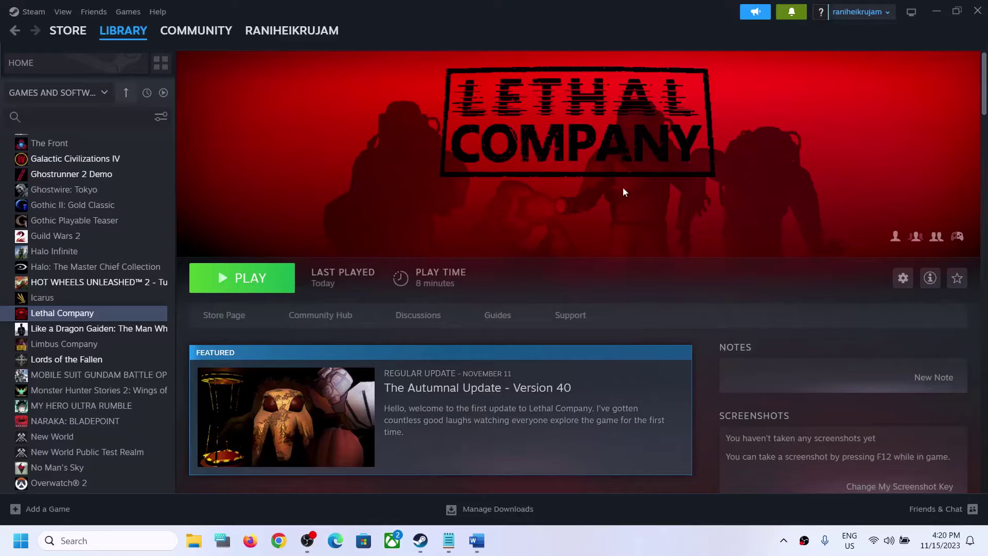
Review the guide's Step 1 restart instruction and check the Restart option in Start's power menu.
left_click(479, 542)
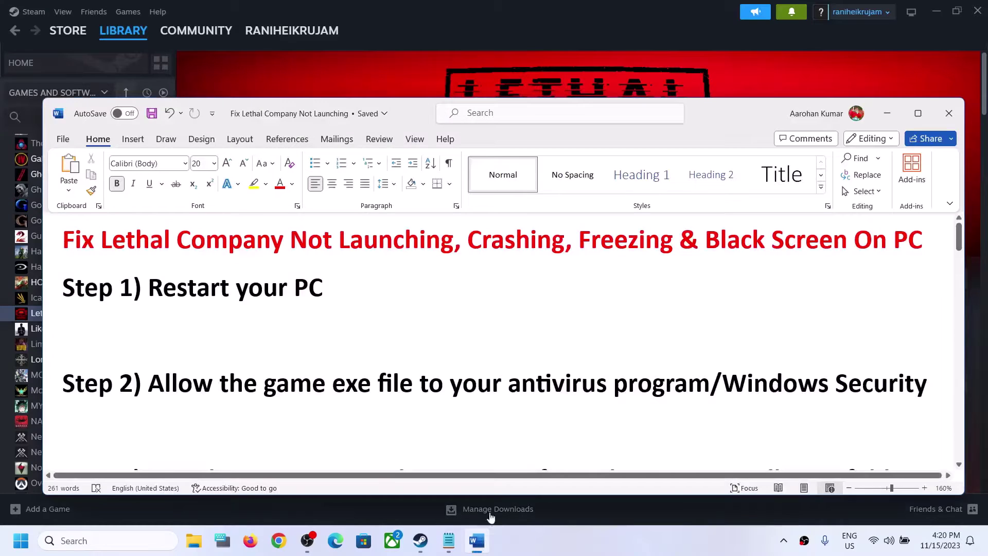
left_click_drag(148, 278, 355, 283)
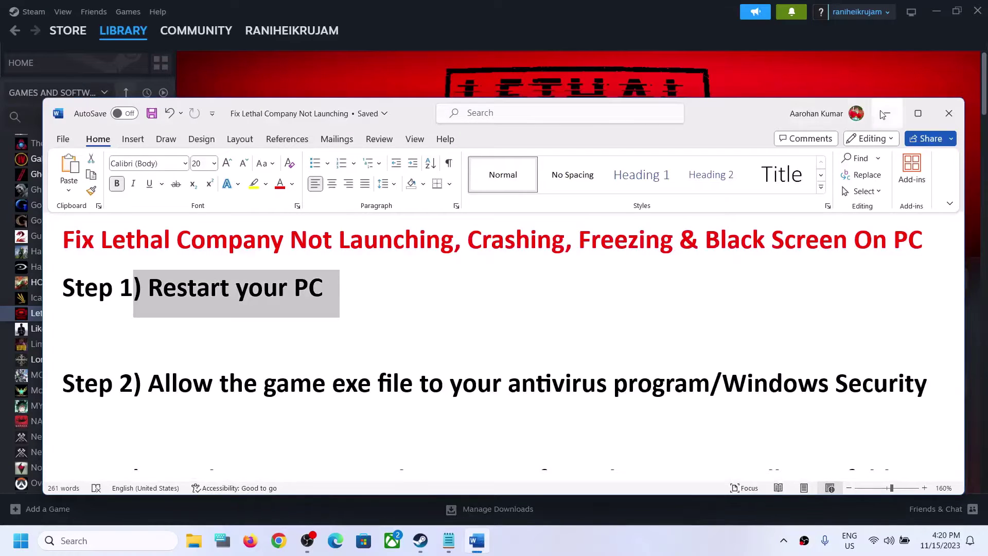
key("alt+Tab")
key("super")
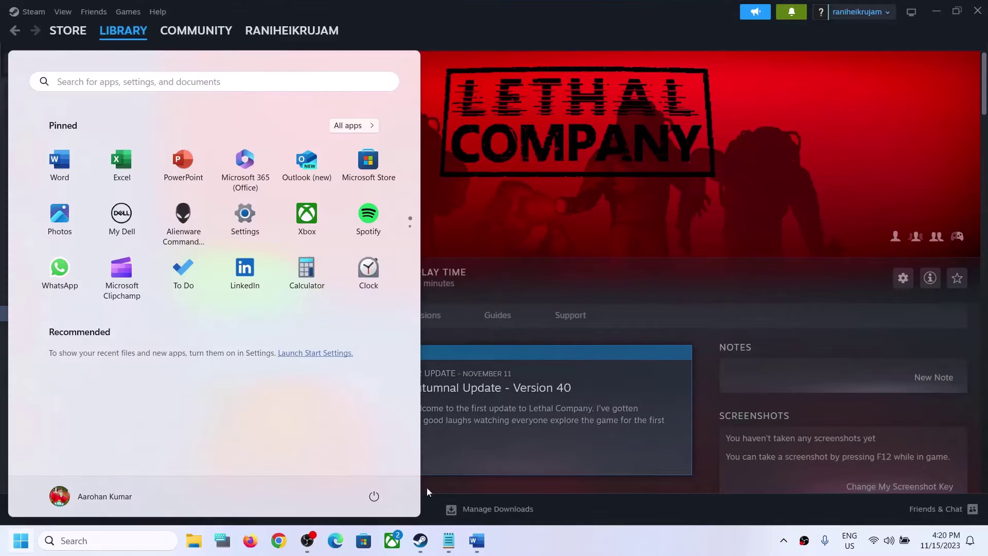
left_click(382, 497)
key("Escape")
key("Escape")
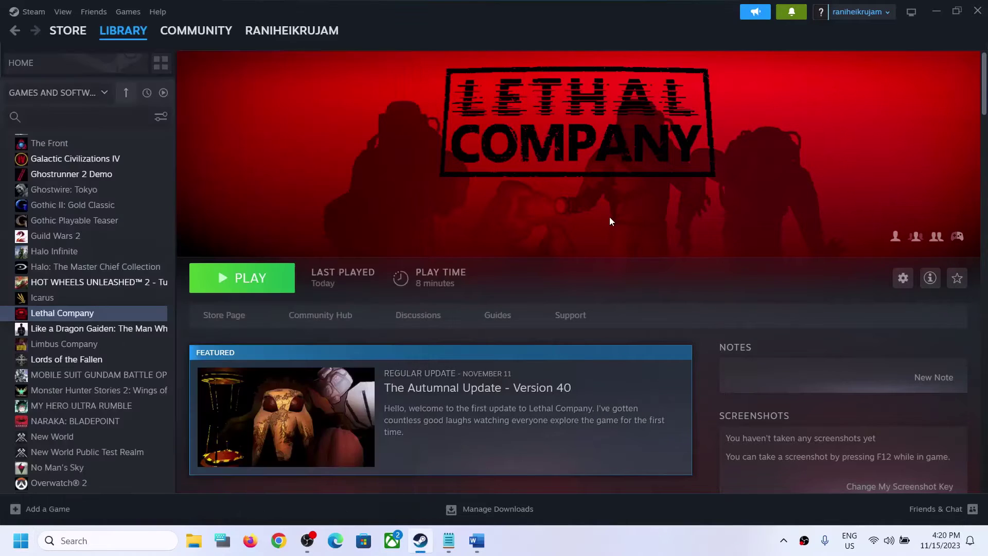
Review Step 2 about allowing the game through Windows Security, then minimize the guide.
left_click(475, 551)
left_click_drag(159, 381, 711, 380)
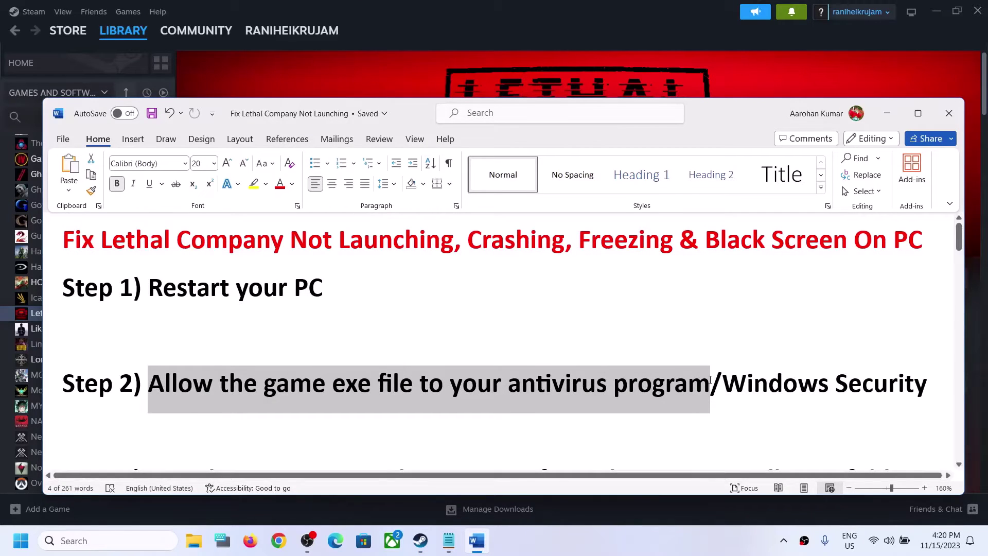
left_click(563, 20)
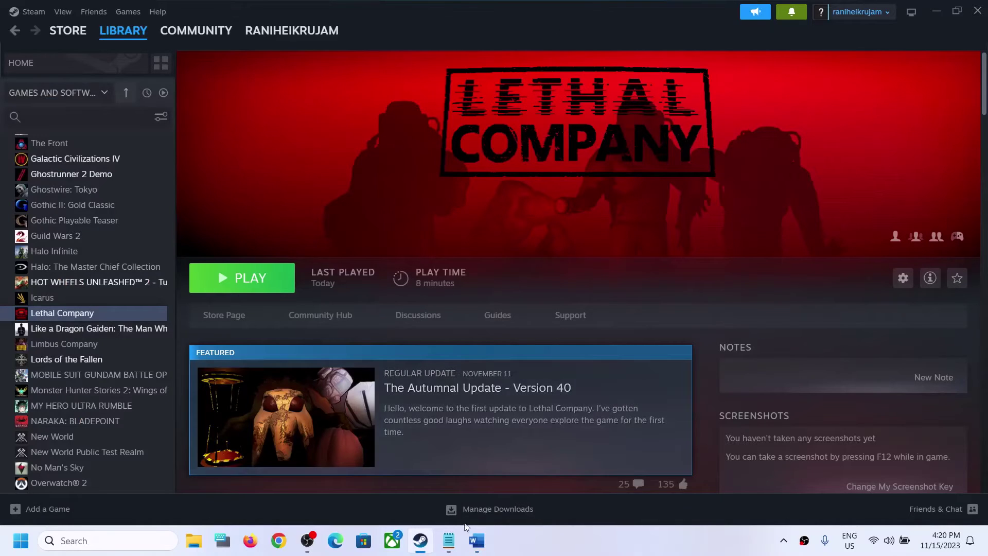
left_click(477, 545)
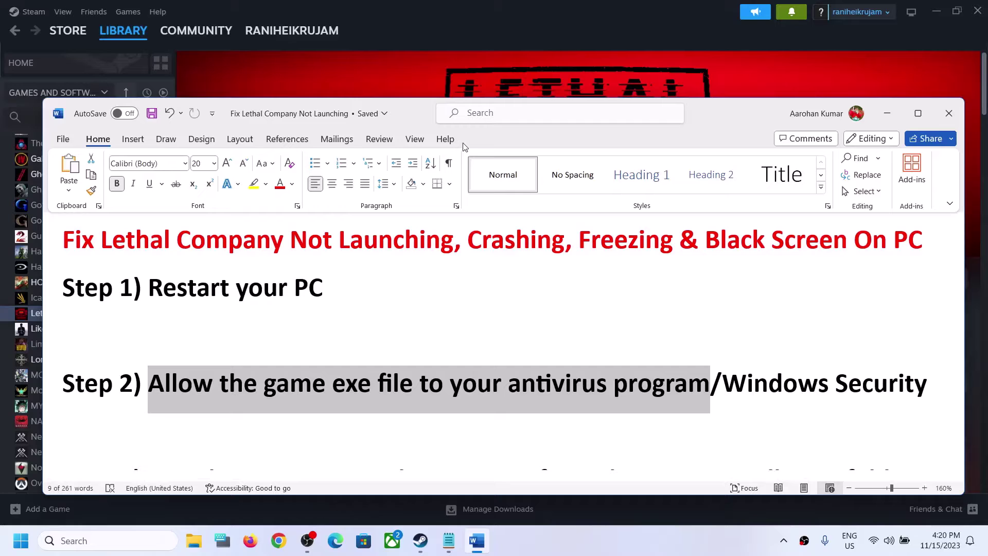
left_click_drag(719, 388, 928, 389)
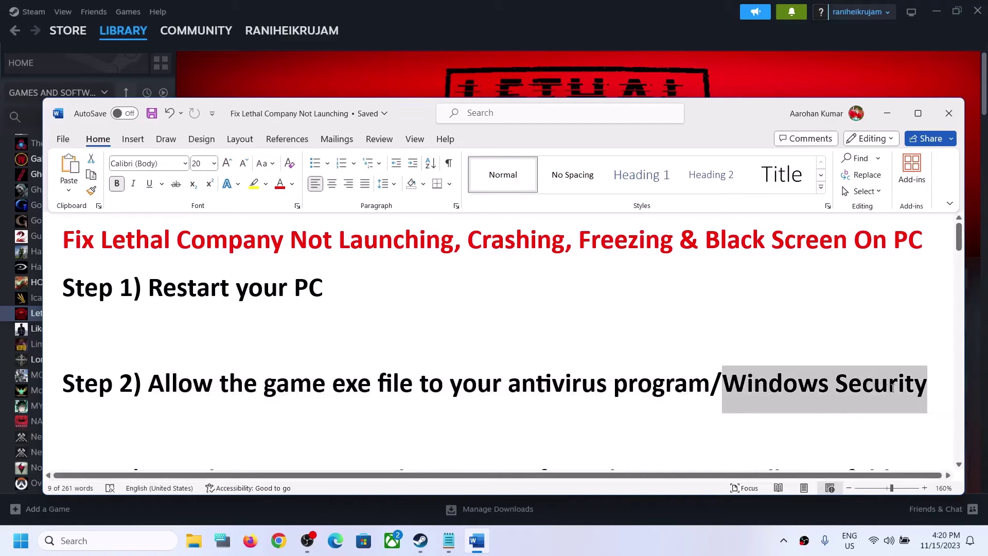
left_click(887, 113)
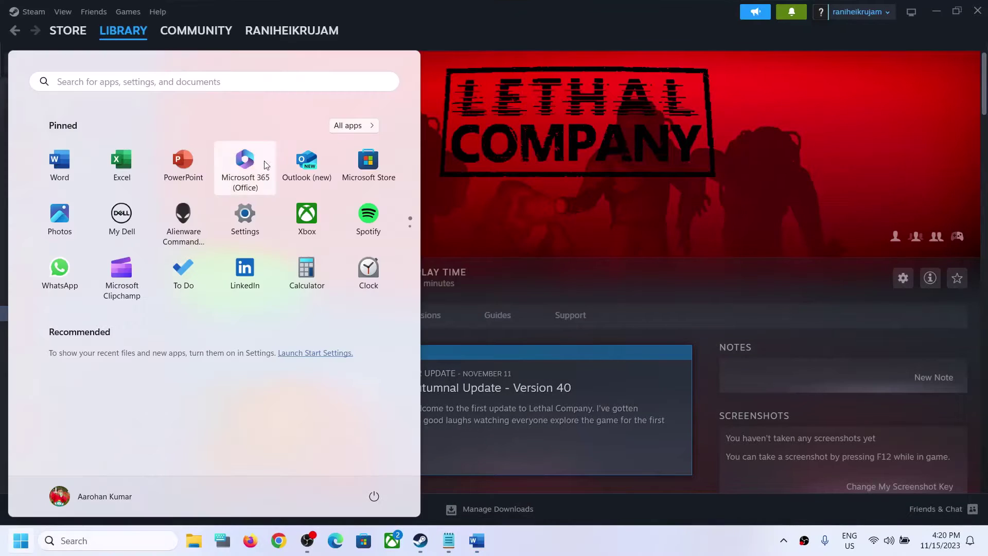
left_click(20, 540)
Launch the Windows Security app via Settings > Privacy & security > Windows Security.
left_click(245, 216)
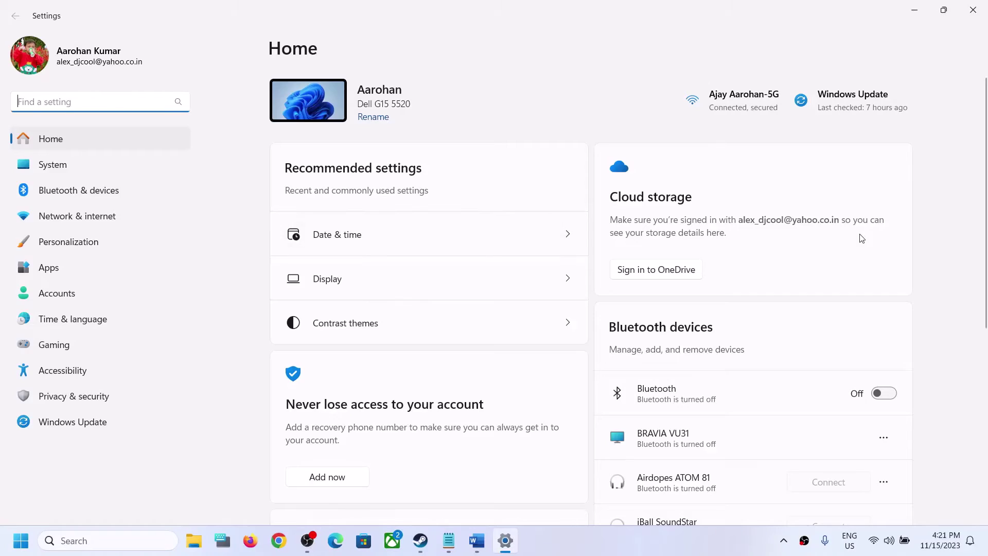
left_click(80, 397)
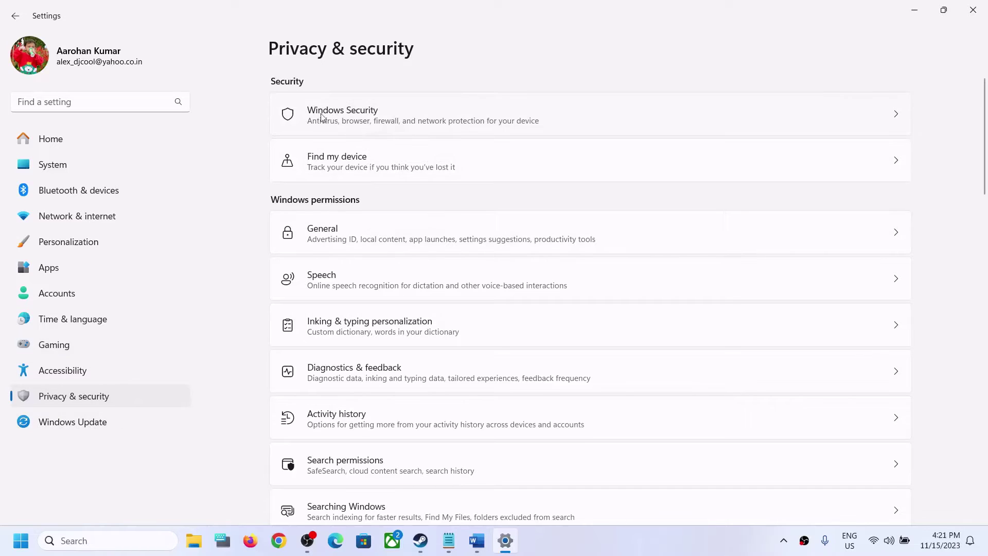
left_click(376, 117)
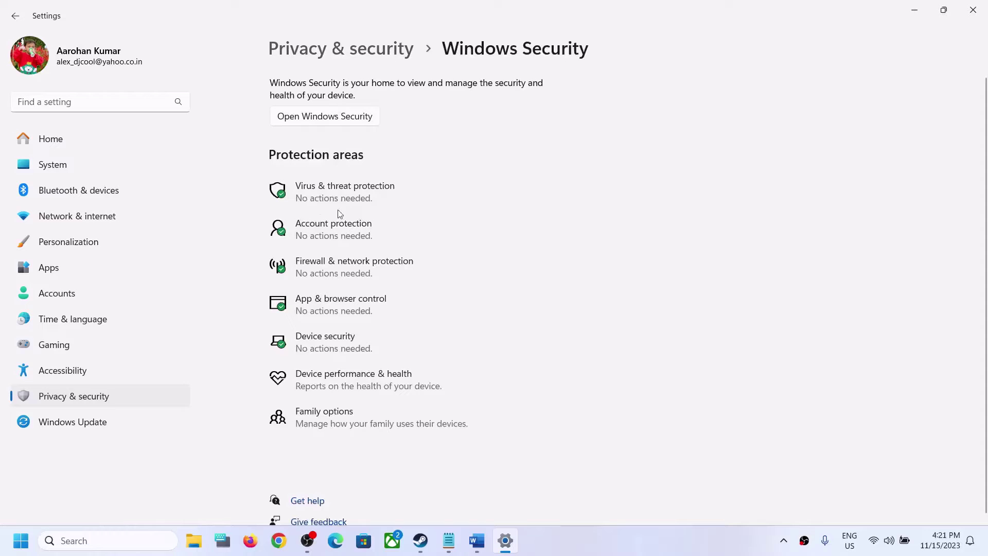
left_click(326, 206)
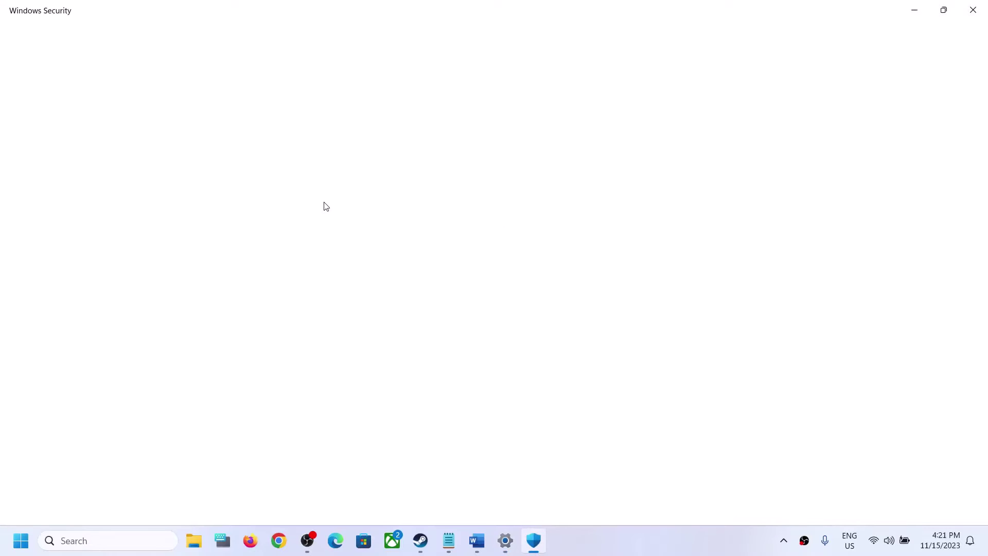
scroll(353, 353, "down", 2)
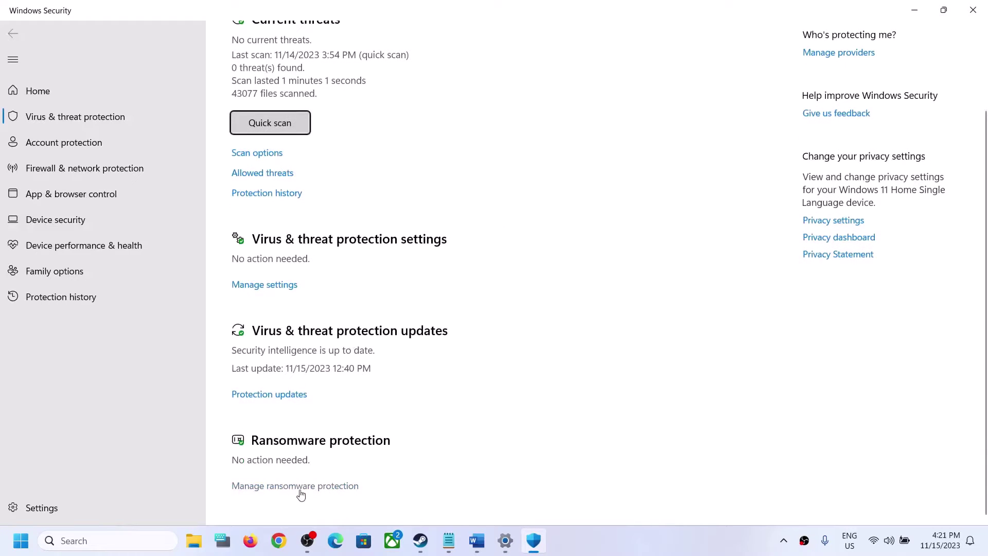
Start adding an allowed app under Ransomware protection's Controlled folder access, browsing all apps.
left_click(322, 489)
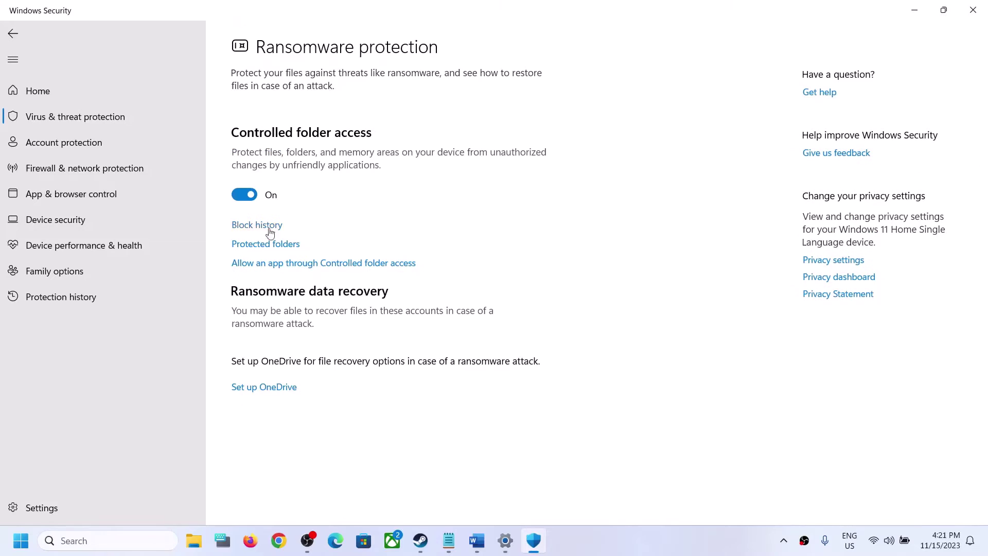
left_click(331, 267)
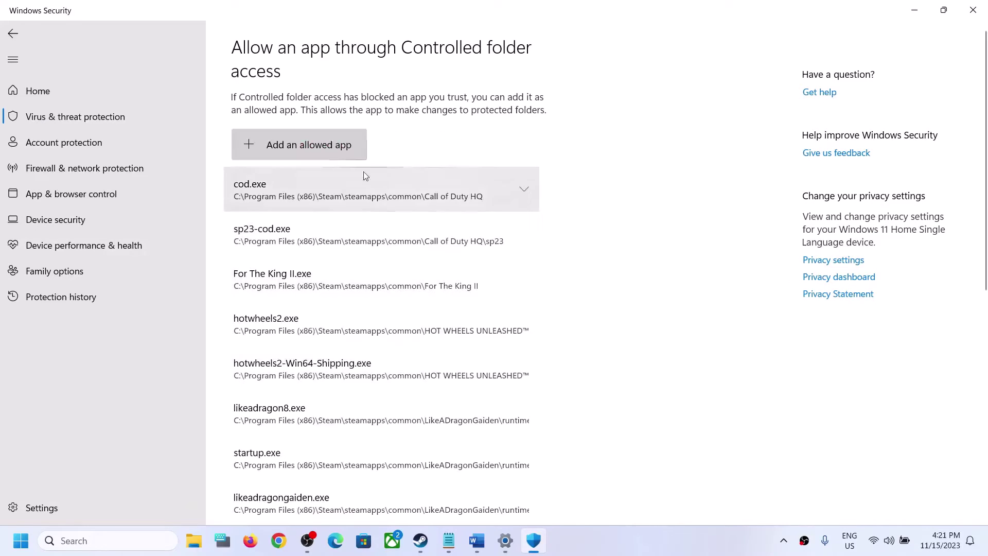
left_click(307, 147)
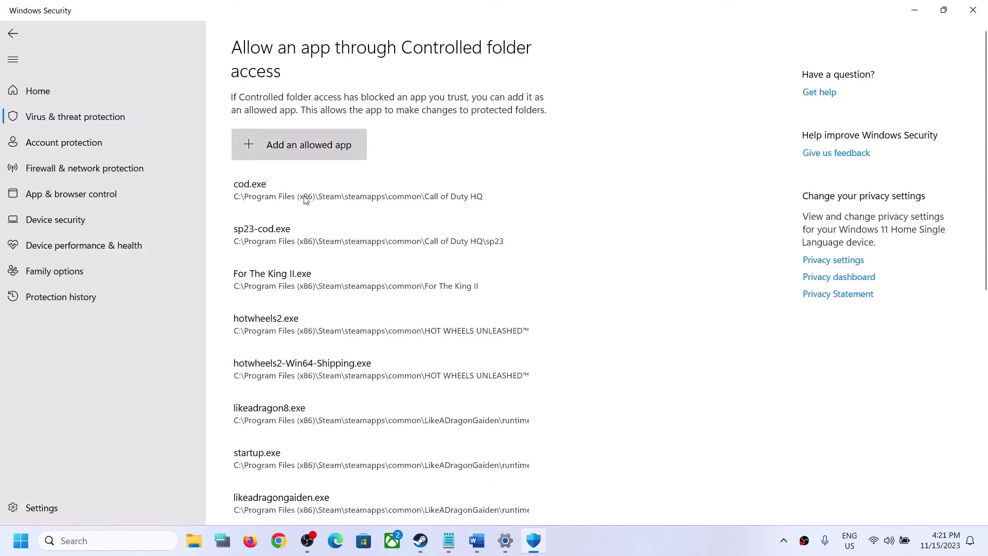
left_click(311, 194)
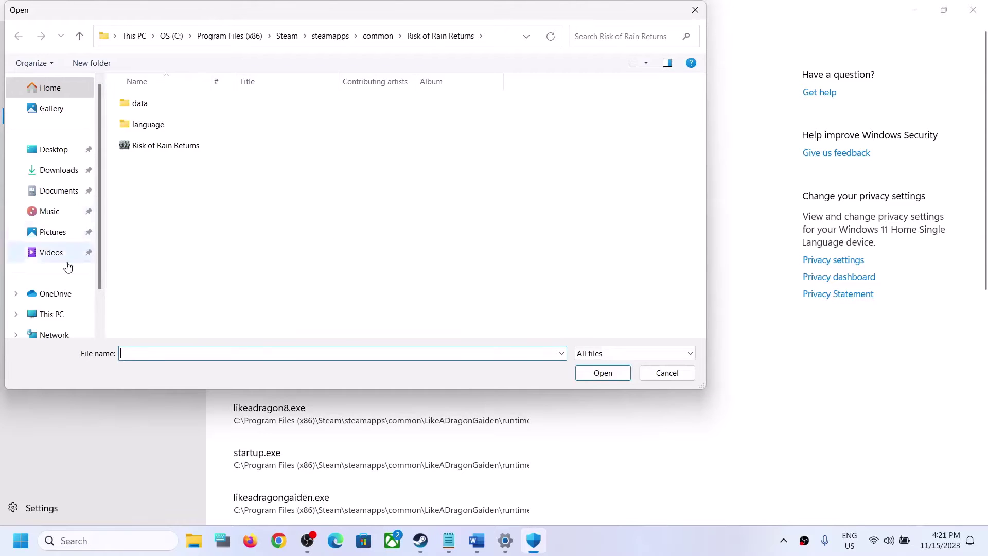
Navigate to C:\Program Files (x86)\Steam\steamapps\common\Lethal Company and pick Lethal Company.exe.
left_click(52, 314)
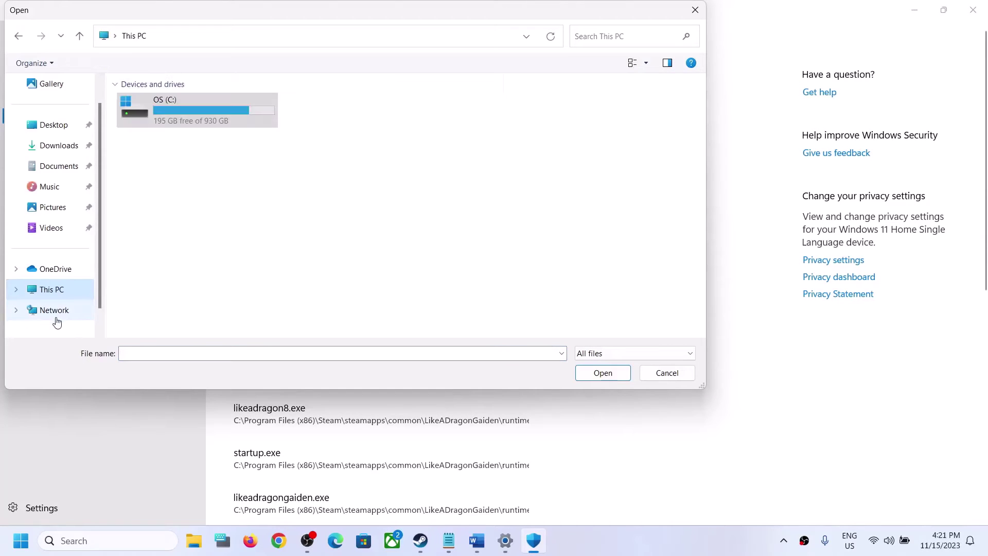
double_click(169, 116)
scroll(215, 237, "down", 2)
left_click(181, 209)
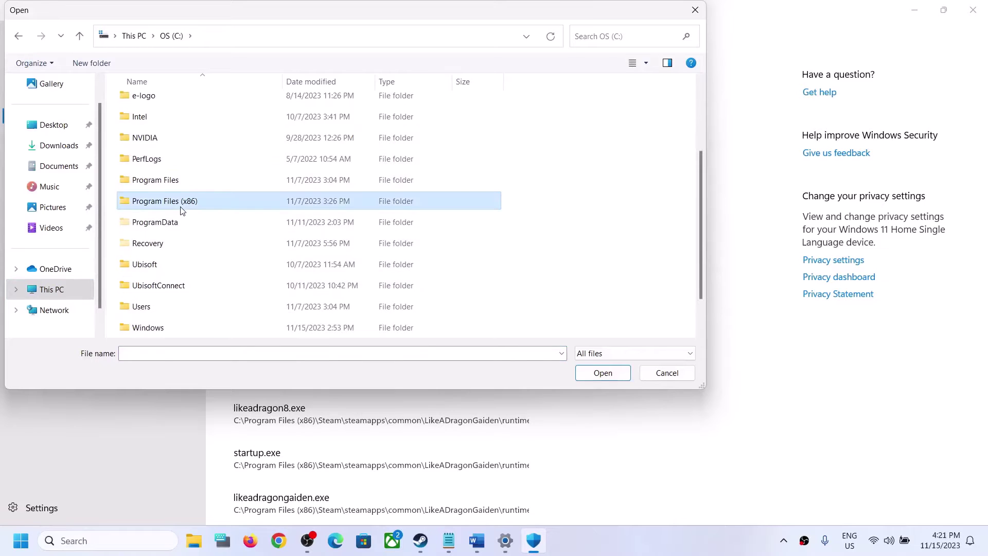
double_click(180, 205)
scroll(187, 206, "down", 4)
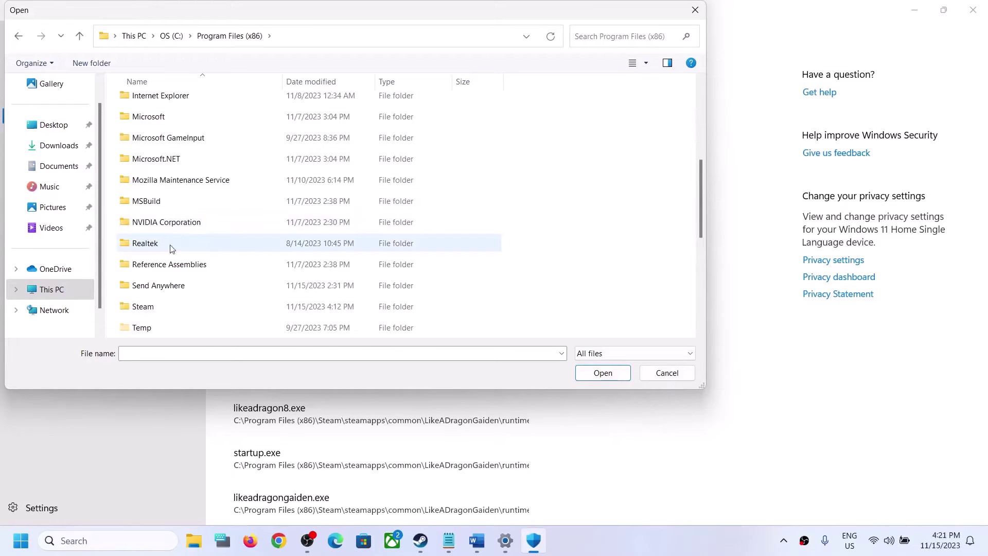
double_click(139, 303)
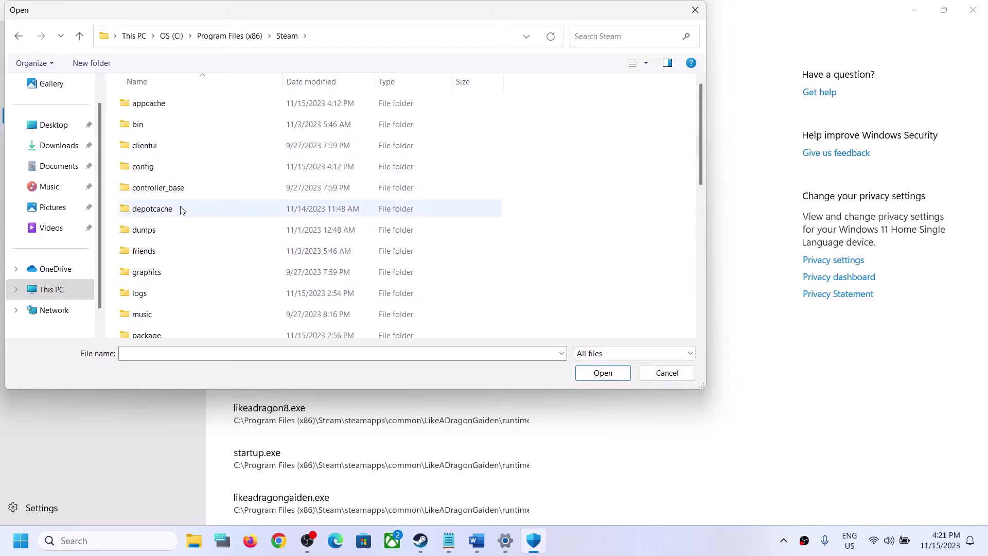
scroll(175, 236, "down", 1)
scroll(175, 187, "down", 2)
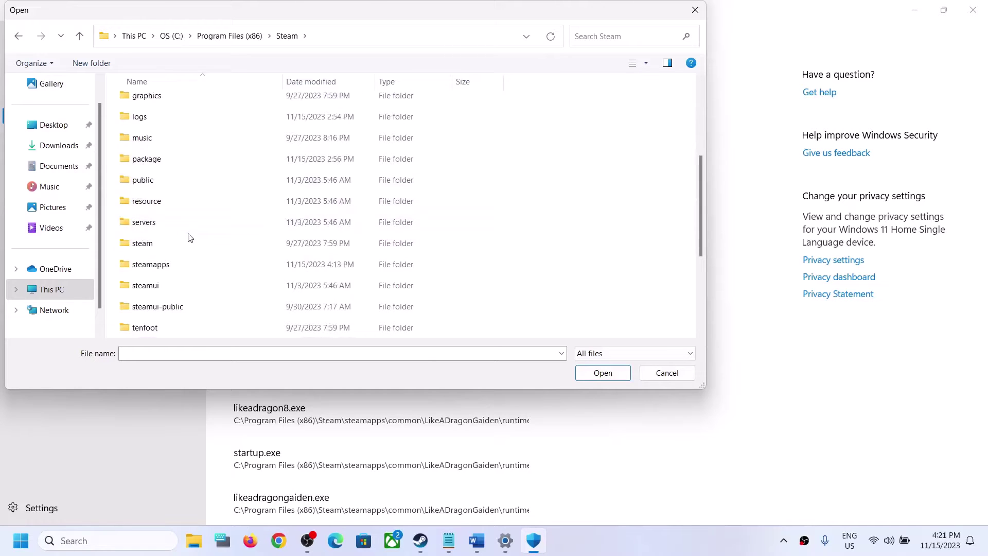
double_click(170, 265)
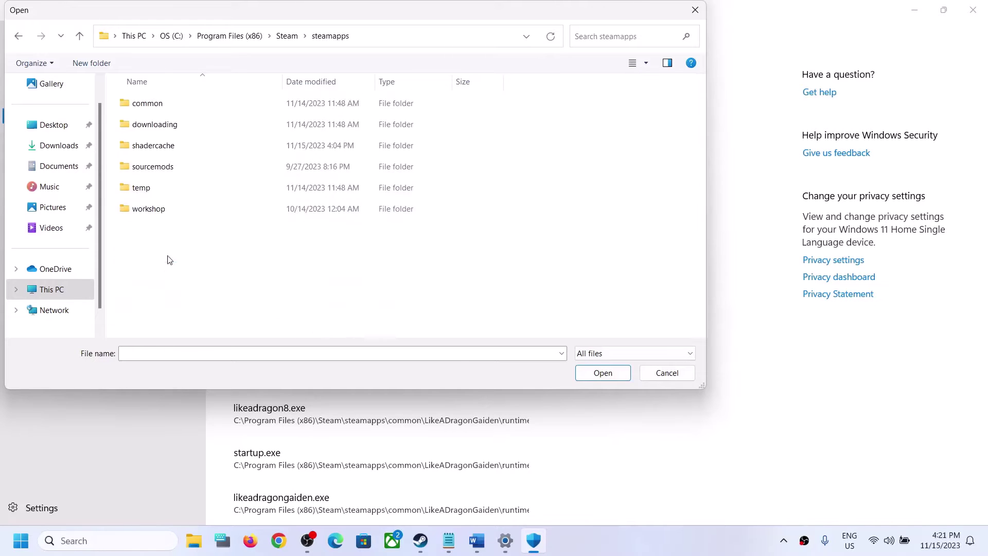
double_click(138, 102)
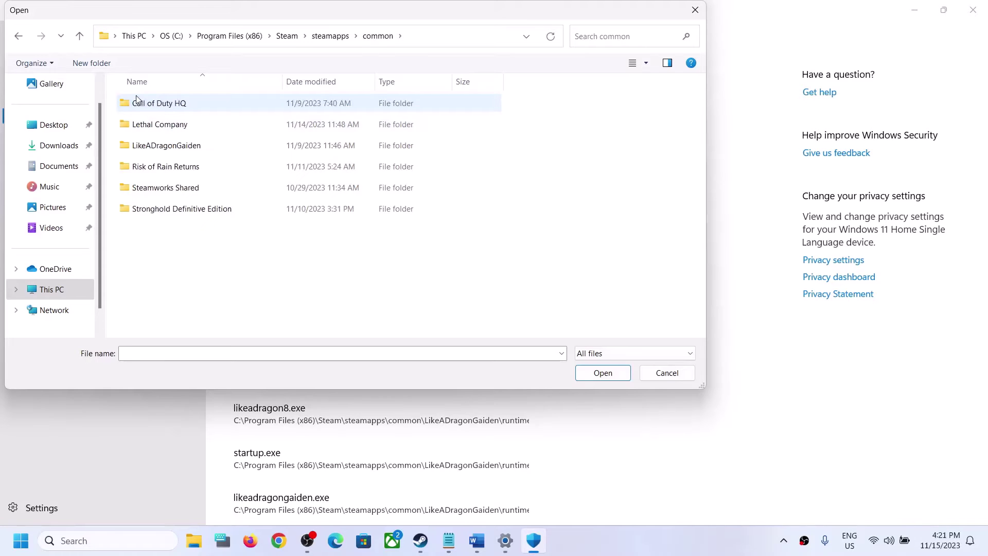
double_click(161, 126)
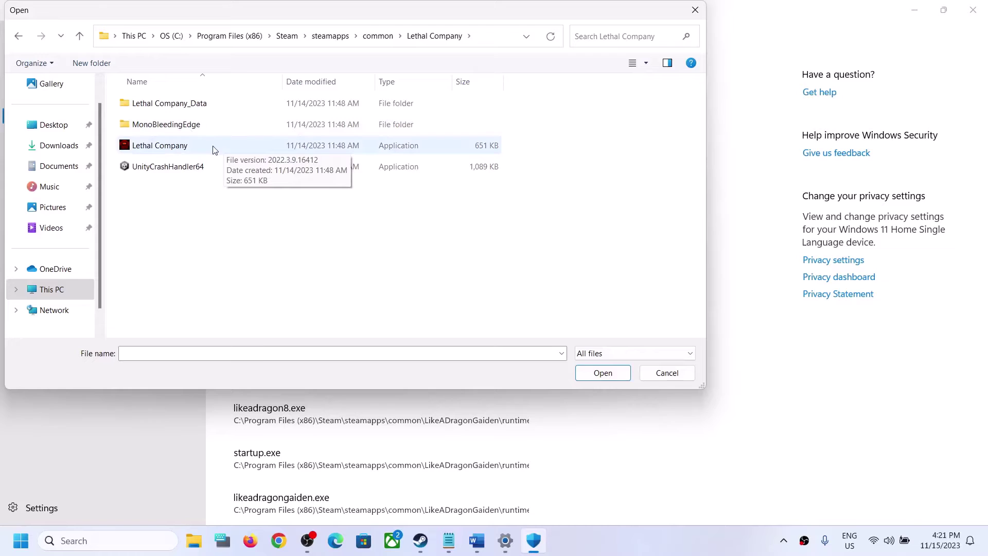
left_click(159, 147)
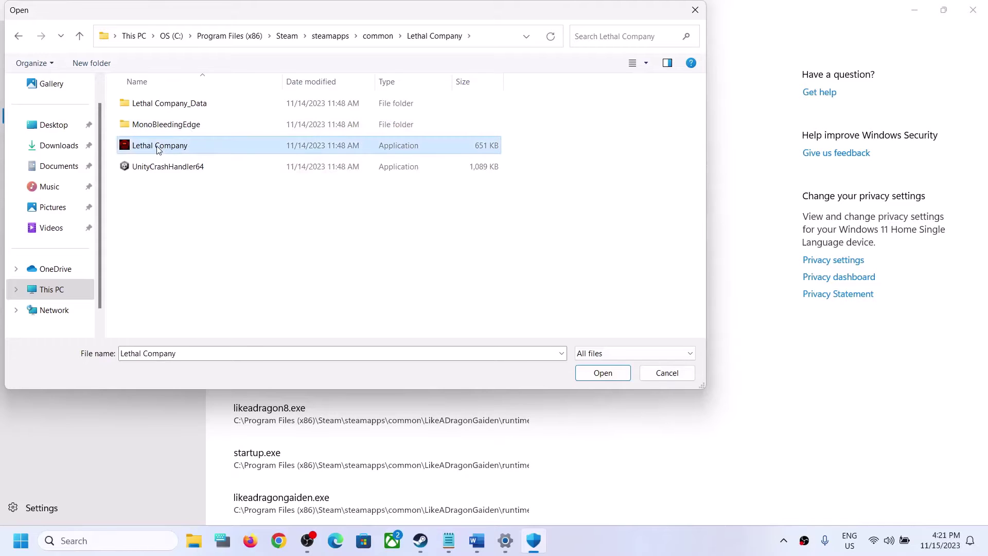
Confirm Lethal Company.exe as allowed, then start another add and explore MonoBleedingEdge\EmbedRuntime.
left_click(603, 372)
left_click(307, 159)
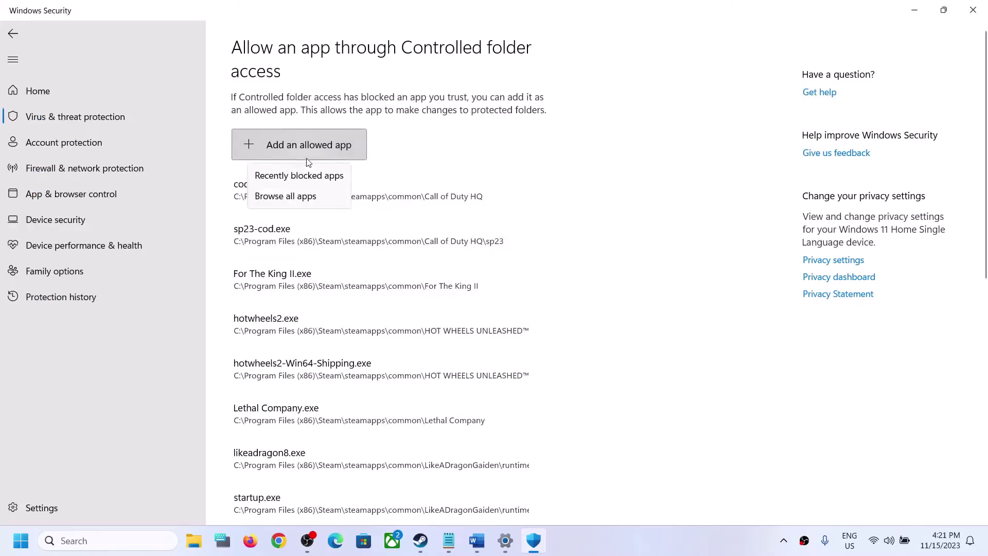
left_click(298, 196)
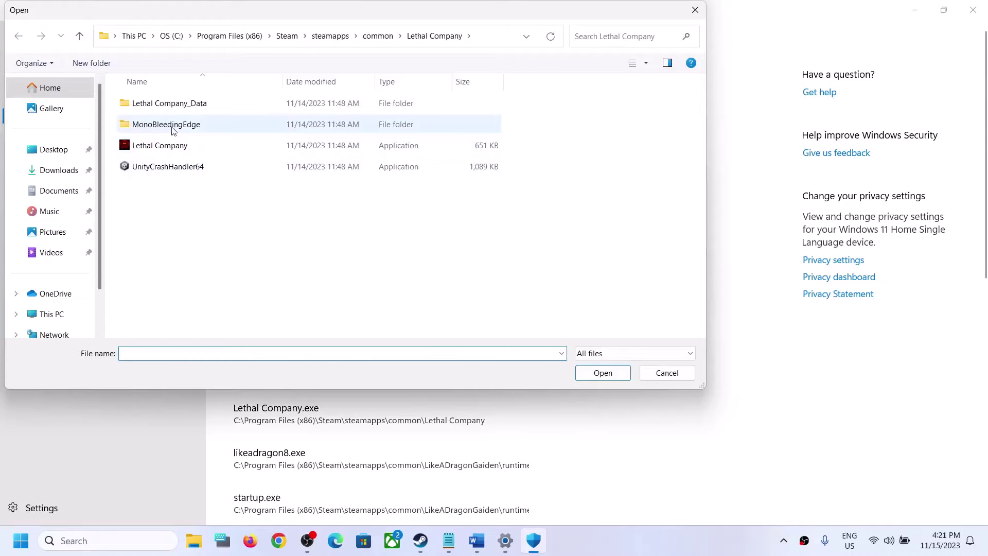
double_click(173, 126)
double_click(151, 104)
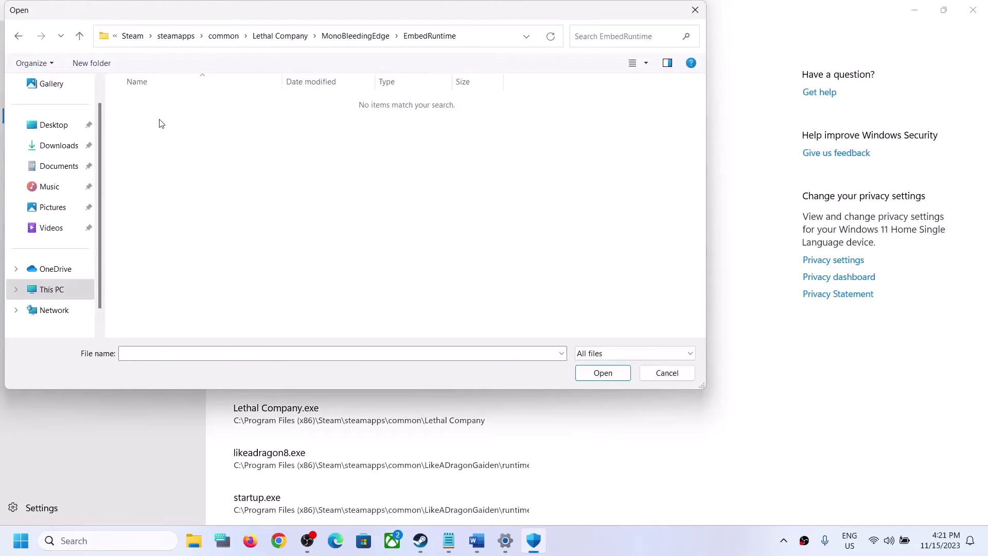
Return to the Lethal Company folder and add Lethal Company.exe as an allowed app.
left_click(79, 36)
left_click(79, 36)
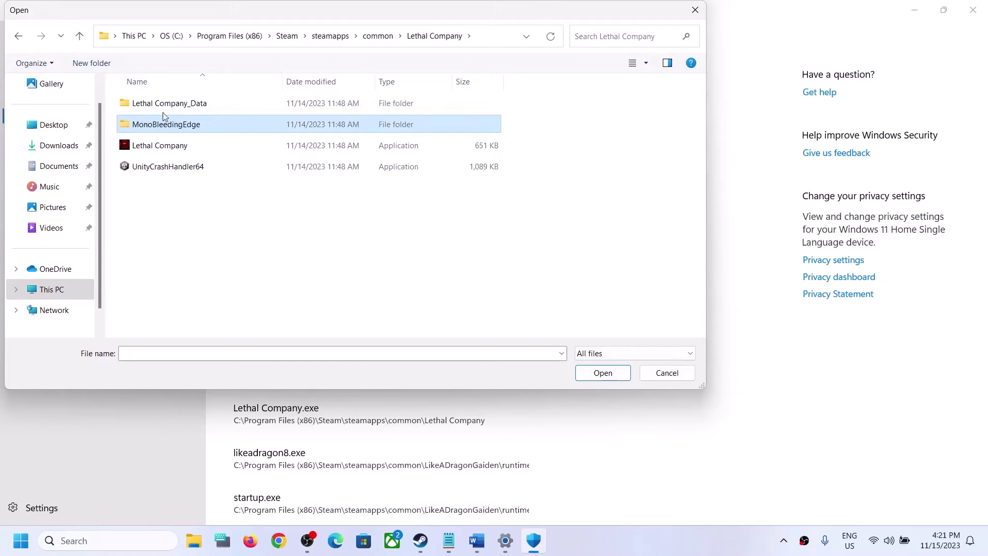
double_click(164, 103)
left_click(79, 35)
left_click(79, 36)
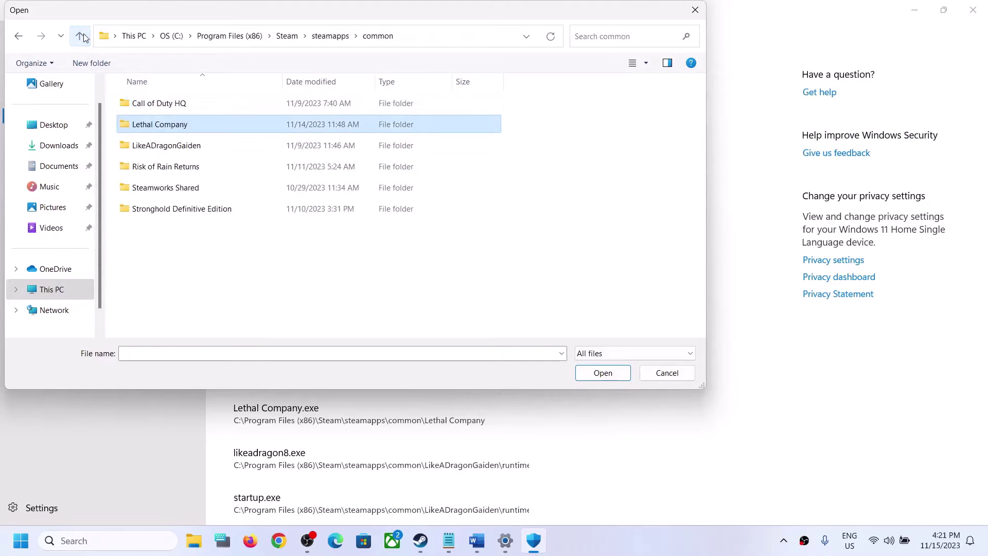
double_click(154, 129)
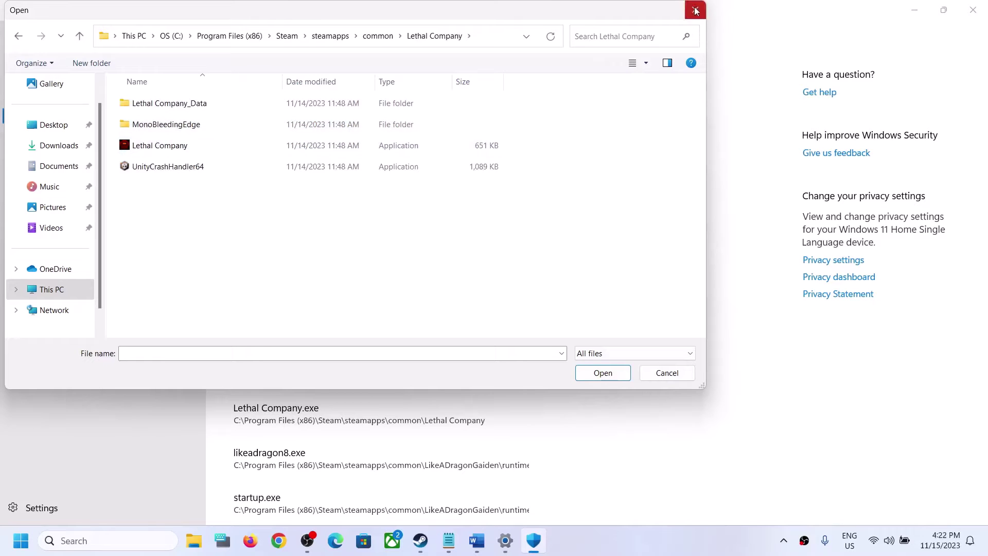
left_click(177, 149)
left_click(605, 372)
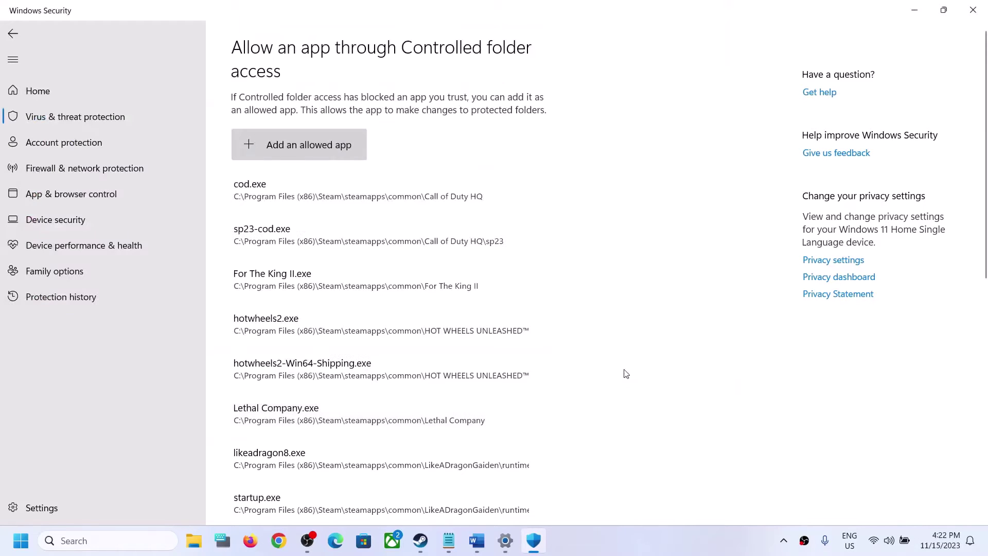
Reach Windows Defender Firewall's allowed apps via Control Panel, unlock editing, and open Add an app.
left_click(106, 541)
type("control Panel")
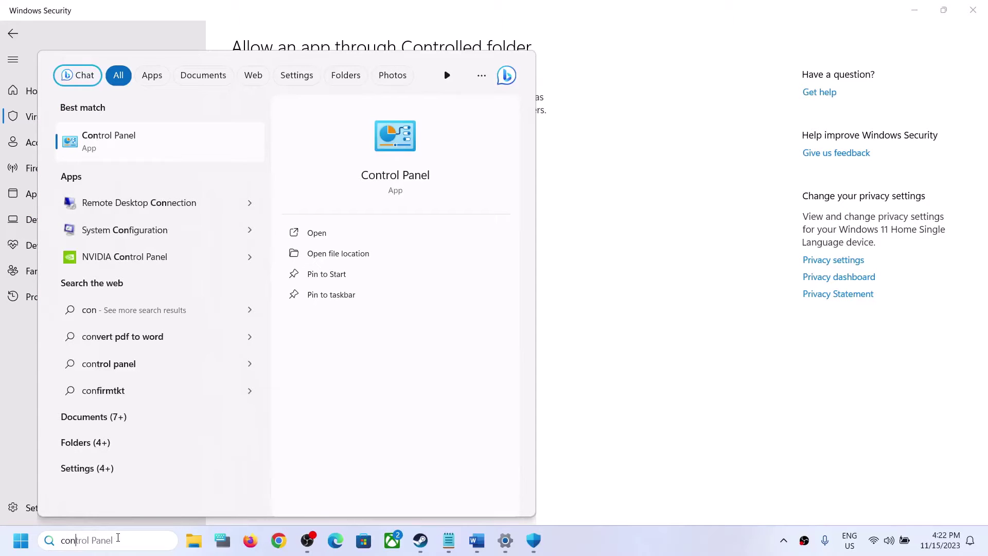
left_click(105, 154)
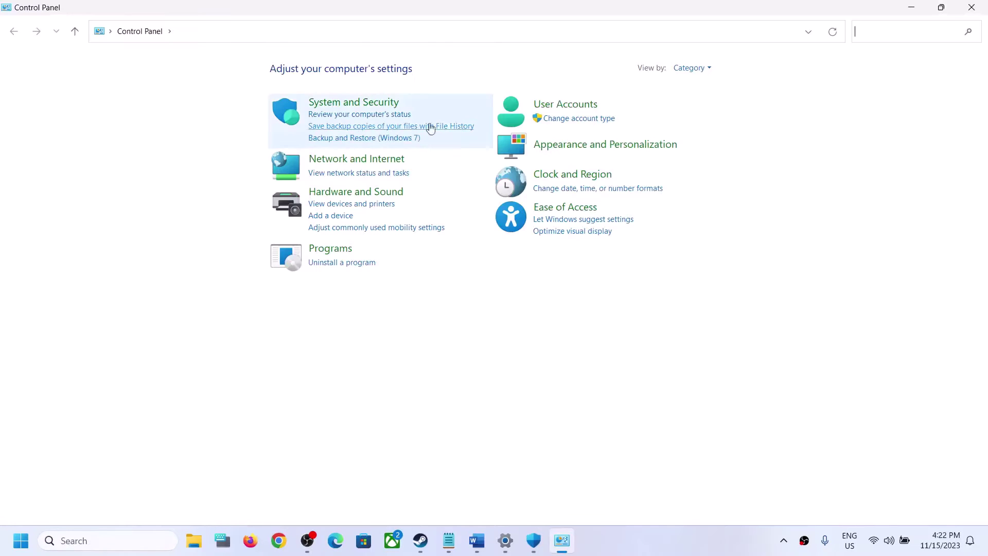
left_click(344, 104)
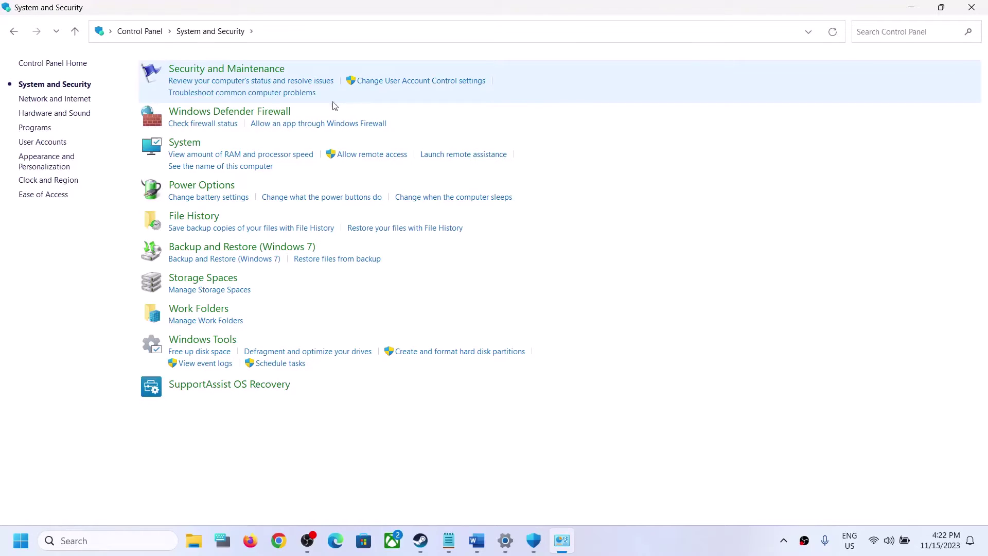
left_click(199, 116)
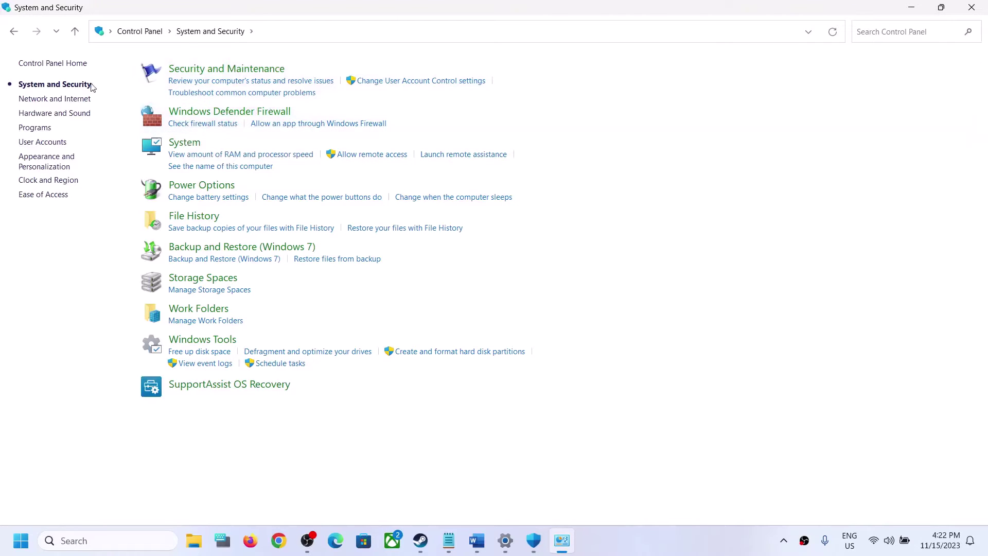
left_click(64, 98)
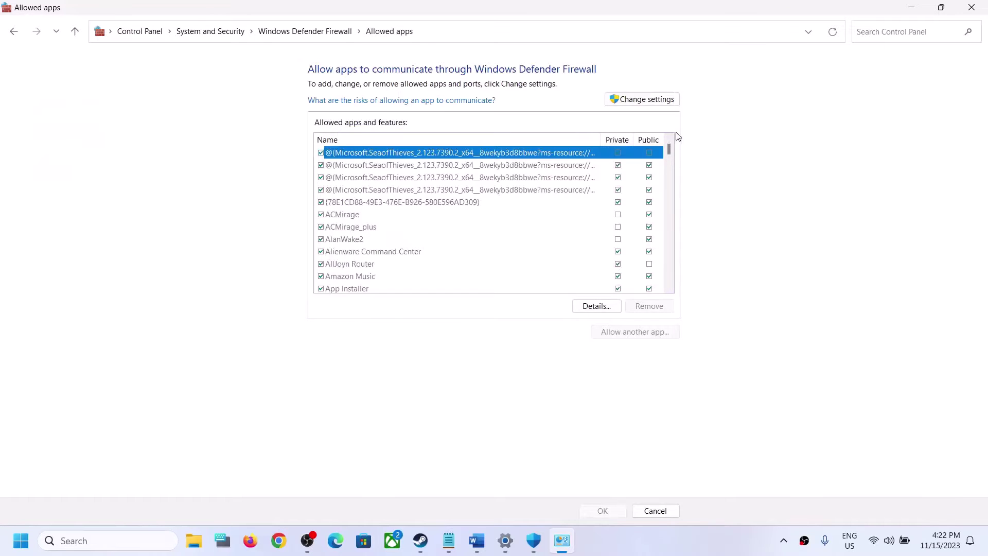
left_click(657, 98)
left_click(635, 332)
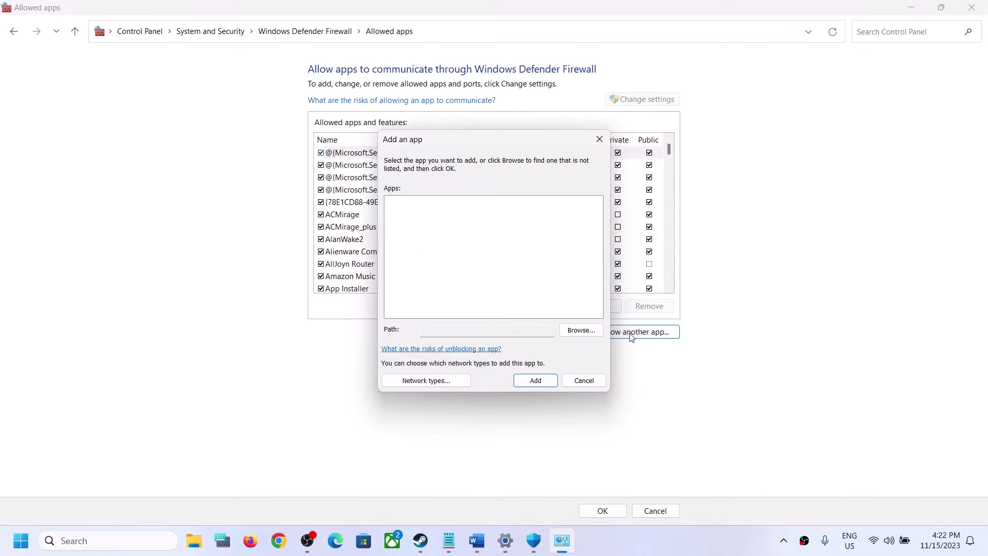
Browse to Steam\steamapps\common\Lethal Company and choose Lethal Company.exe as the program.
left_click(578, 329)
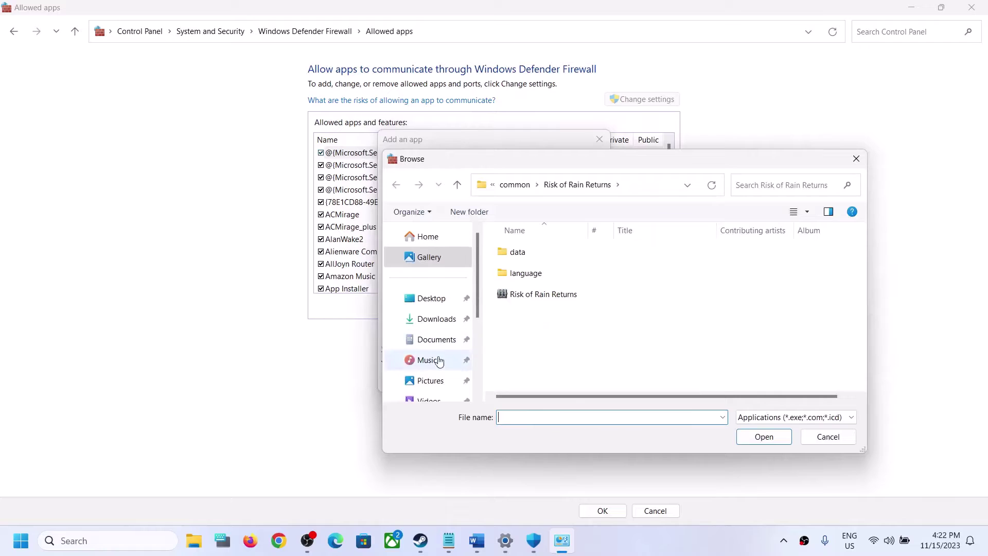
scroll(439, 361, "down", 3)
left_click(430, 335)
double_click(532, 275)
scroll(536, 309, "down", 4)
scroll(545, 322, "up", 2)
double_click(542, 334)
scroll(538, 329, "down", 8)
double_click(534, 323)
scroll(546, 319, "down", 5)
double_click(538, 284)
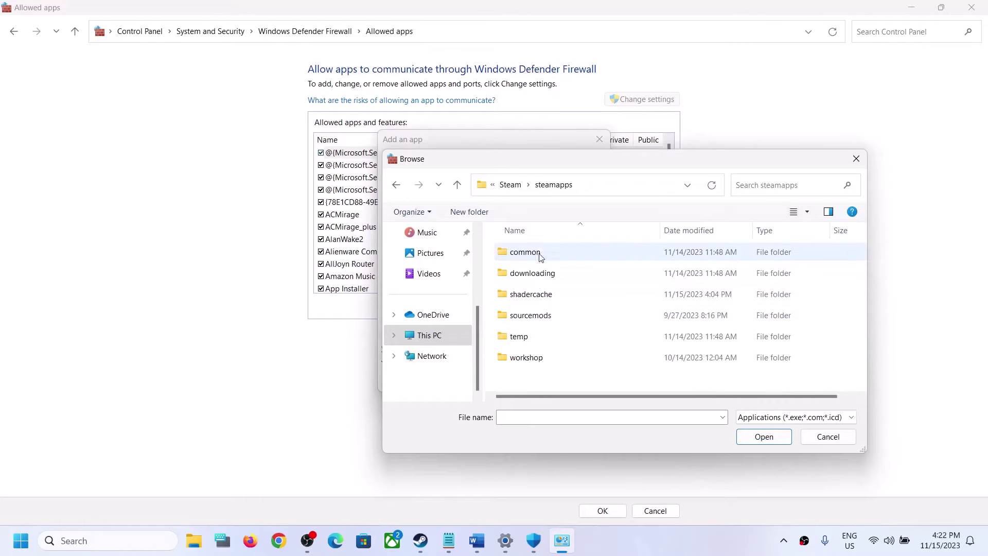
double_click(525, 252)
double_click(535, 281)
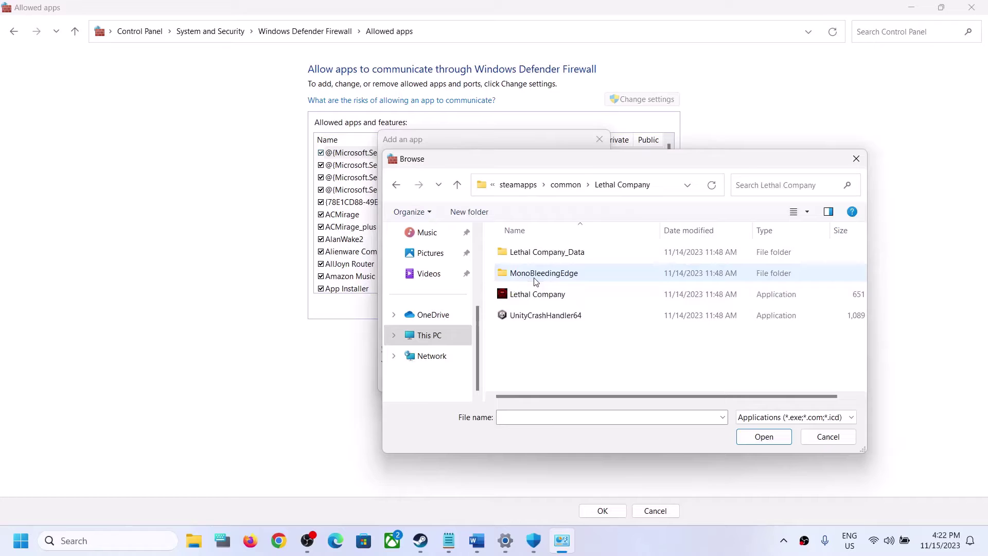
left_click(523, 295)
left_click(745, 436)
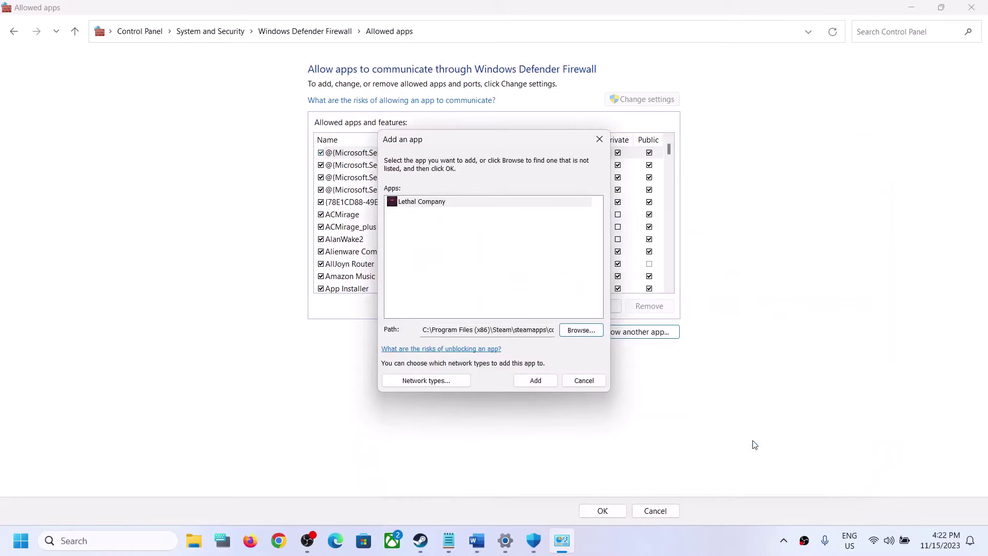
Add it, dismiss the already-in-list error, and close the Add an app dialog.
left_click(533, 385)
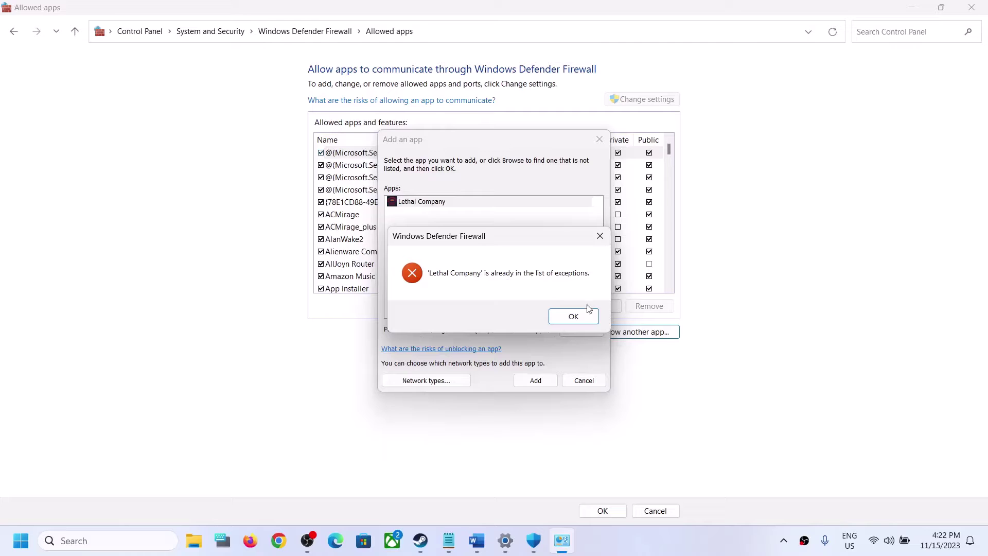
left_click(583, 319)
left_click(600, 147)
scroll(417, 260, "down", 15)
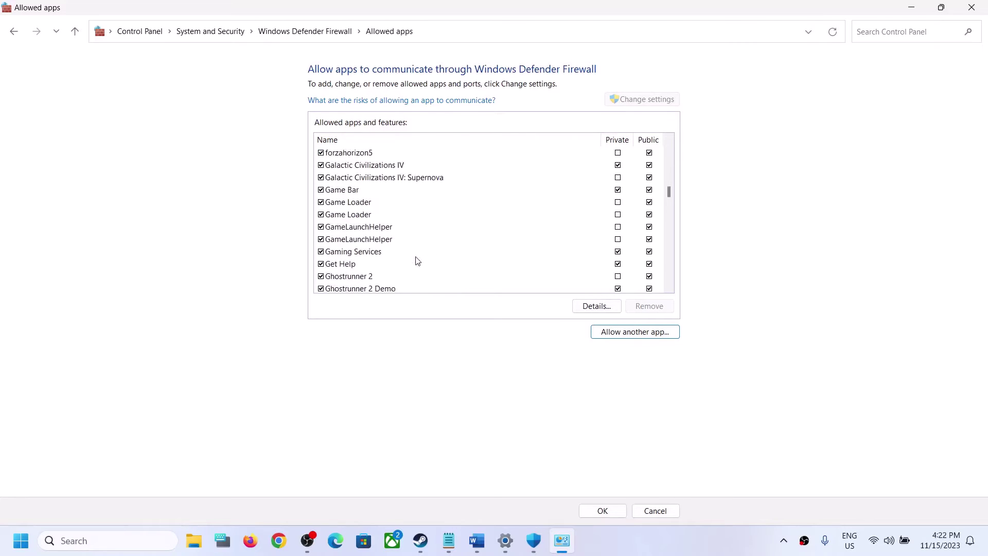
scroll(417, 260, "down", 20)
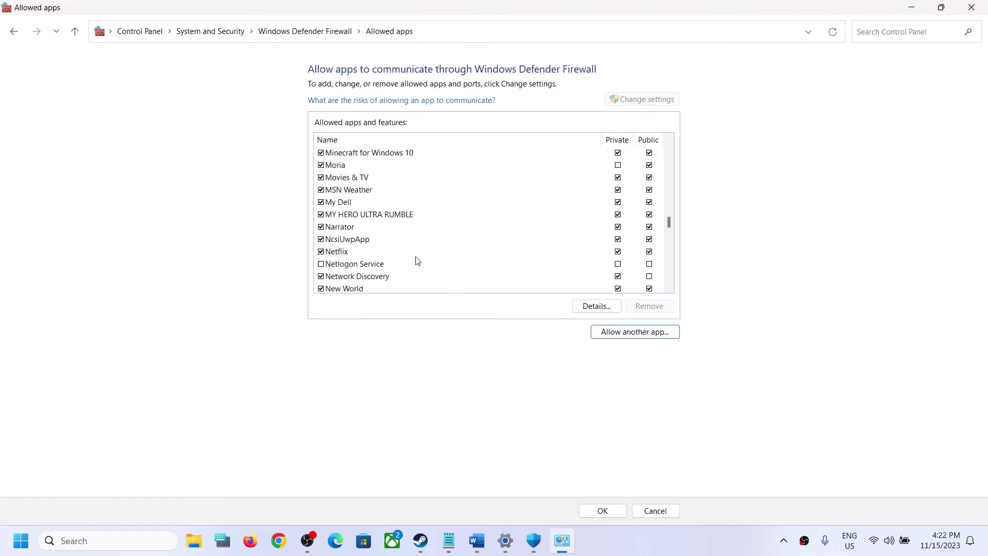
scroll(417, 261, "down", 1)
scroll(417, 261, "up", 4)
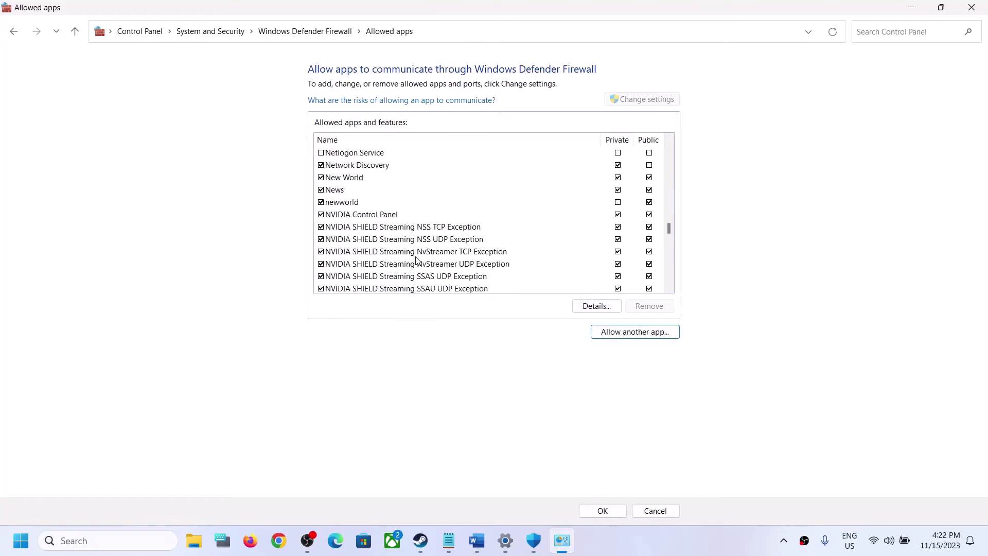
scroll(417, 261, "up", 12)
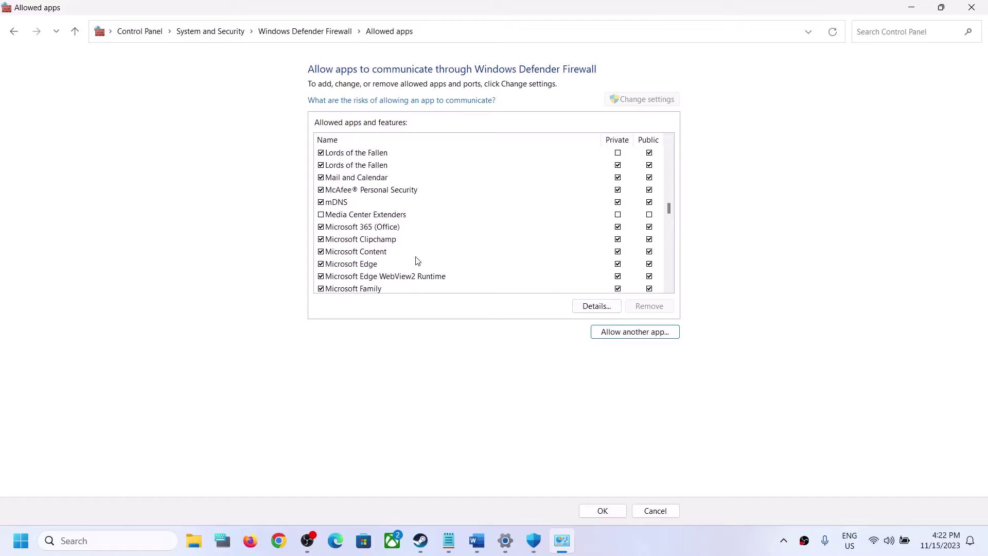
scroll(417, 260, "up", 2)
Check the Lethal Company firewall entry, save with OK, and close the firewall and Security windows.
left_click(374, 192)
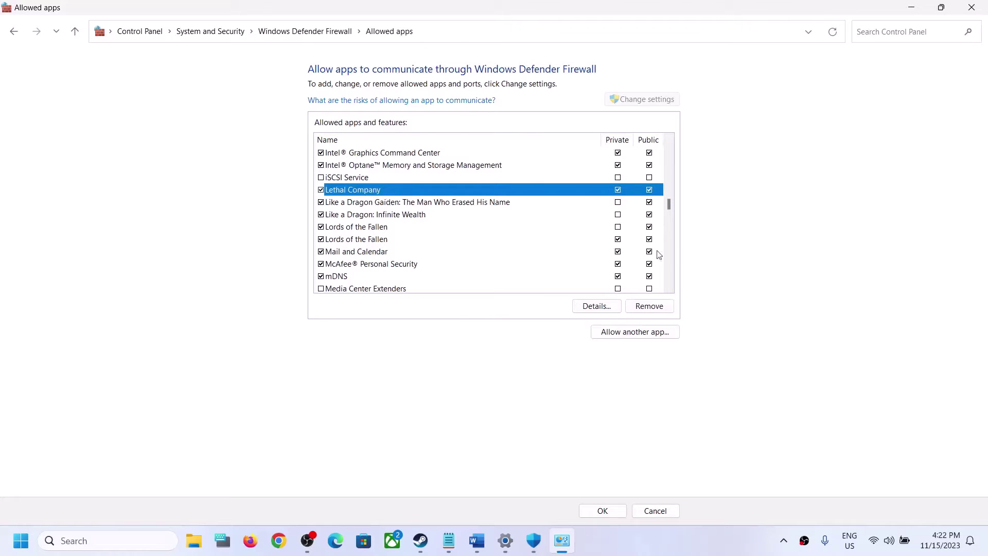
left_click(613, 510)
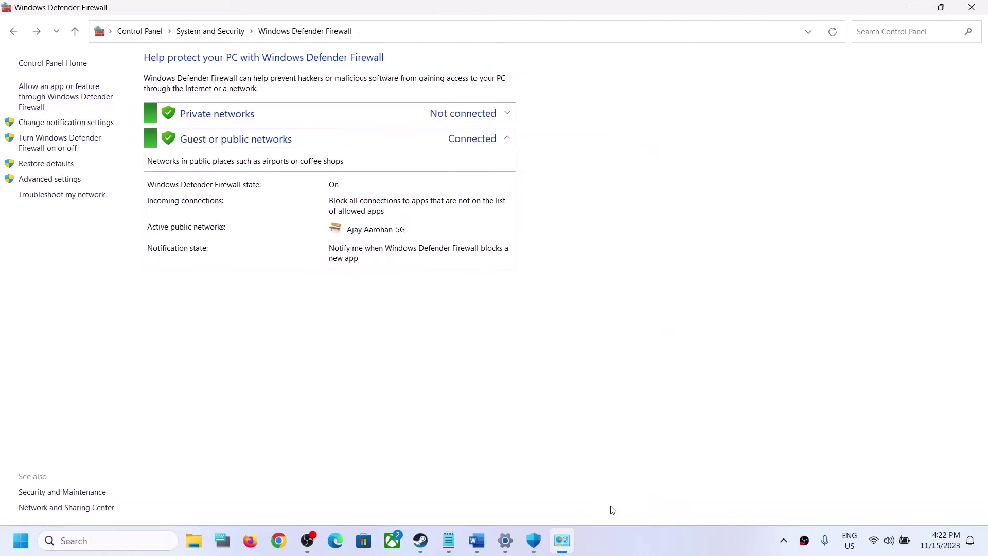
left_click(972, 7)
left_click(973, 10)
Close Settings and review the guide's Step 3 run-as-administrator instruction, then minimize the guide.
left_click(975, 8)
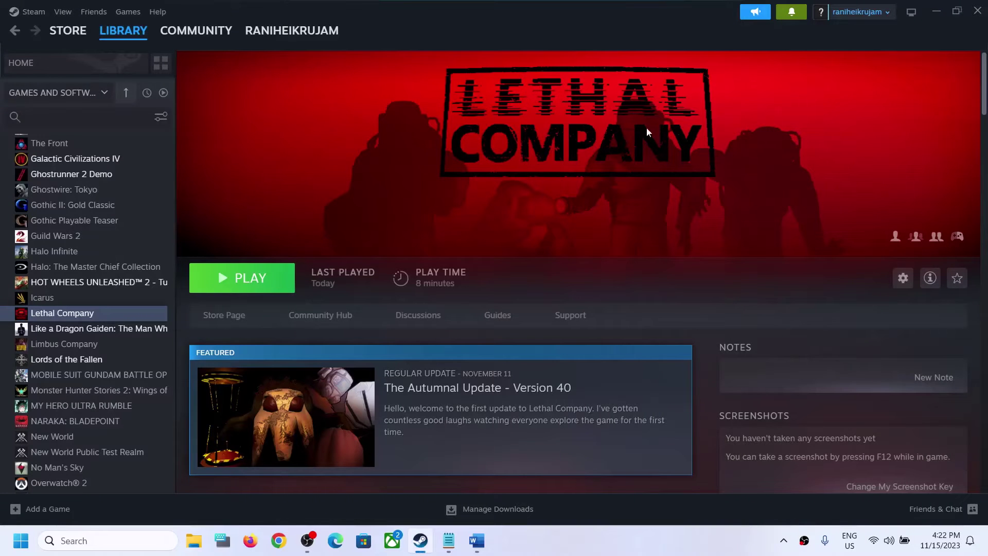
left_click(477, 541)
scroll(304, 291, "down", 2)
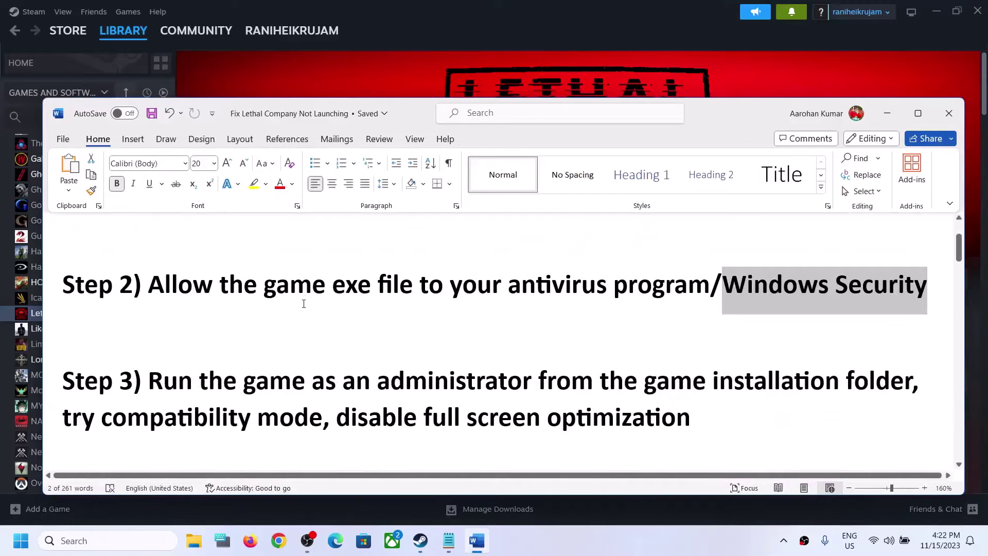
left_click_drag(155, 379, 879, 390)
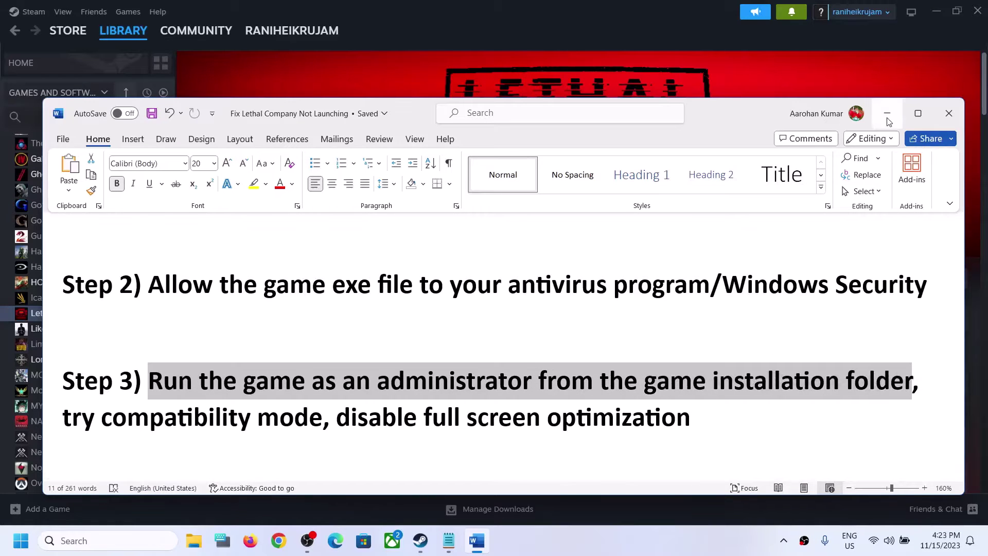
left_click(888, 120)
Via Steam's Browse local files, set Lethal Company.exe to always run as administrator.
right_click(77, 317)
mouse_move(106, 400)
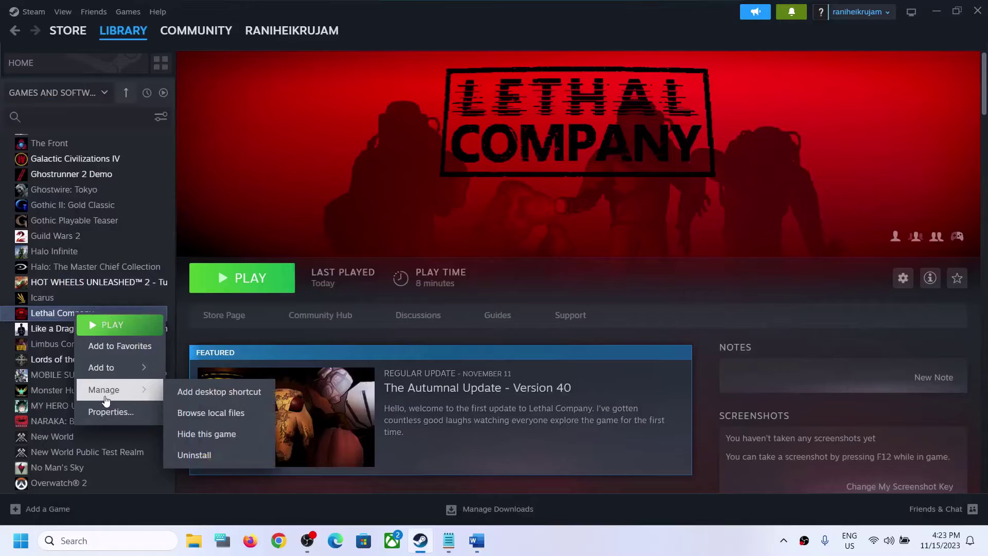
left_click(232, 415)
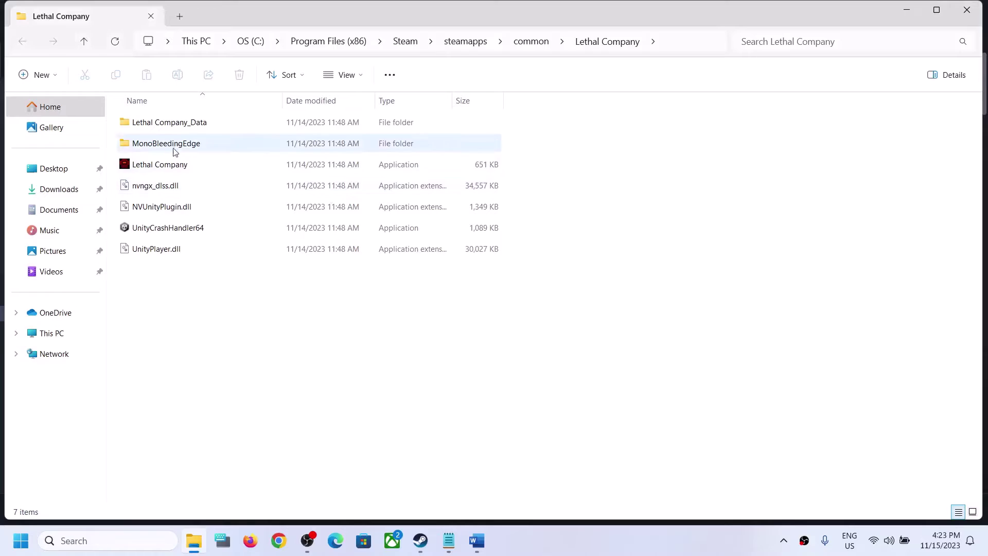
left_click(153, 173)
right_click(153, 173)
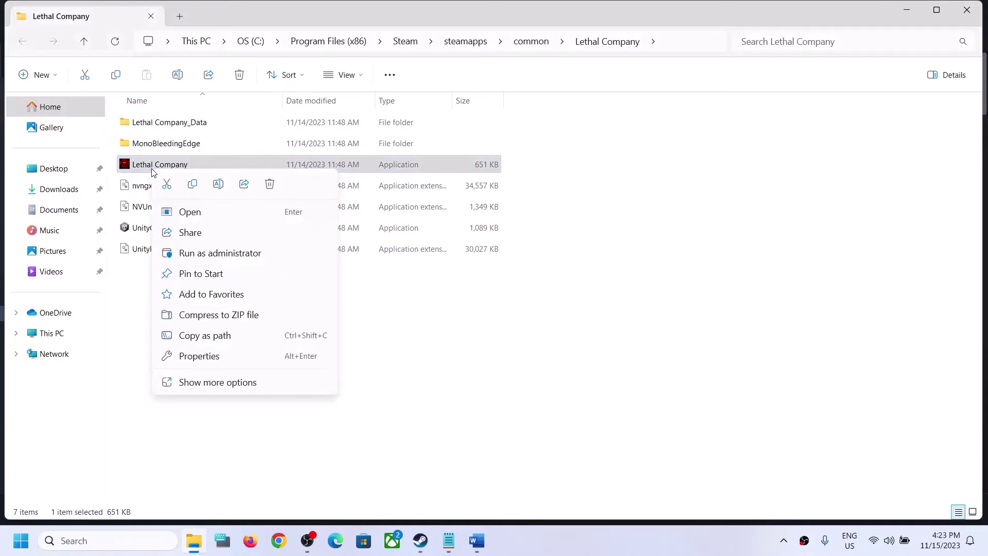
left_click(206, 355)
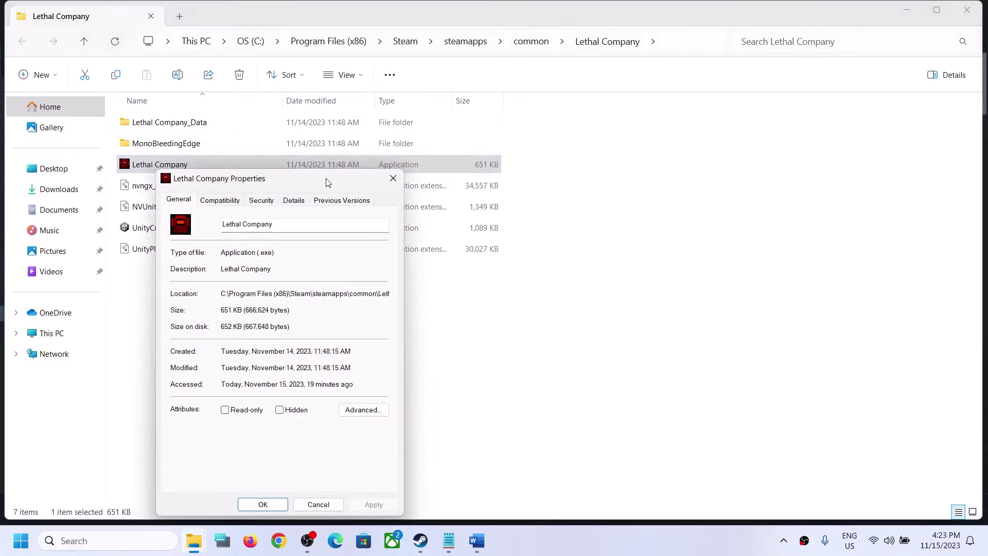
left_click_drag(329, 180, 500, 72)
left_click(391, 94)
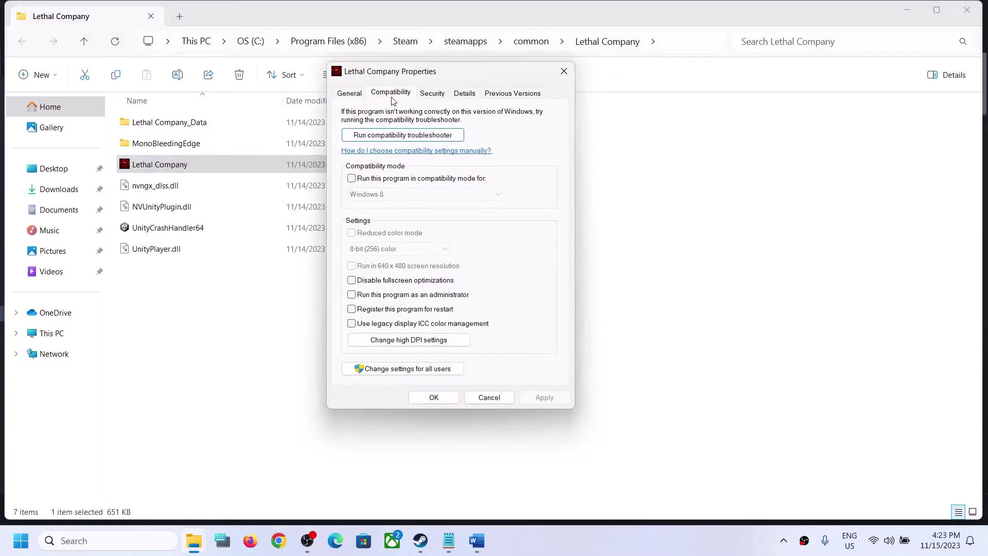
left_click(352, 297)
left_click(536, 399)
left_click(434, 398)
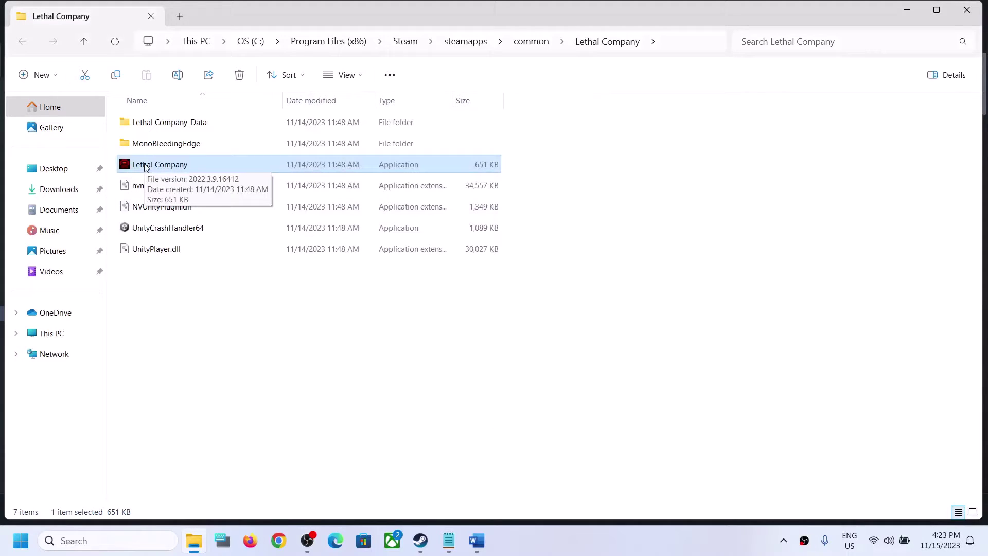
Disable fullscreen optimizations in Lethal Company.exe's Compatibility properties.
left_click(421, 540)
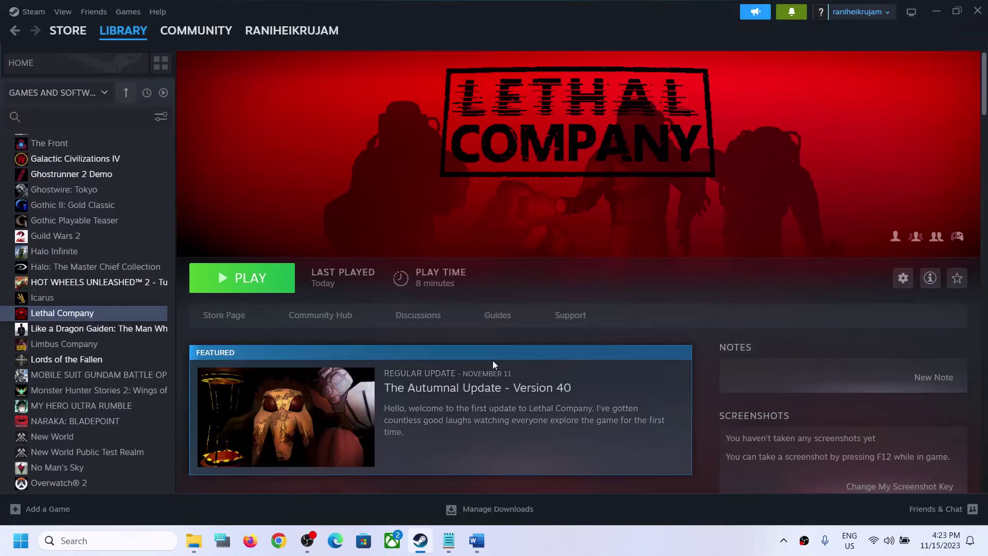
left_click(427, 547)
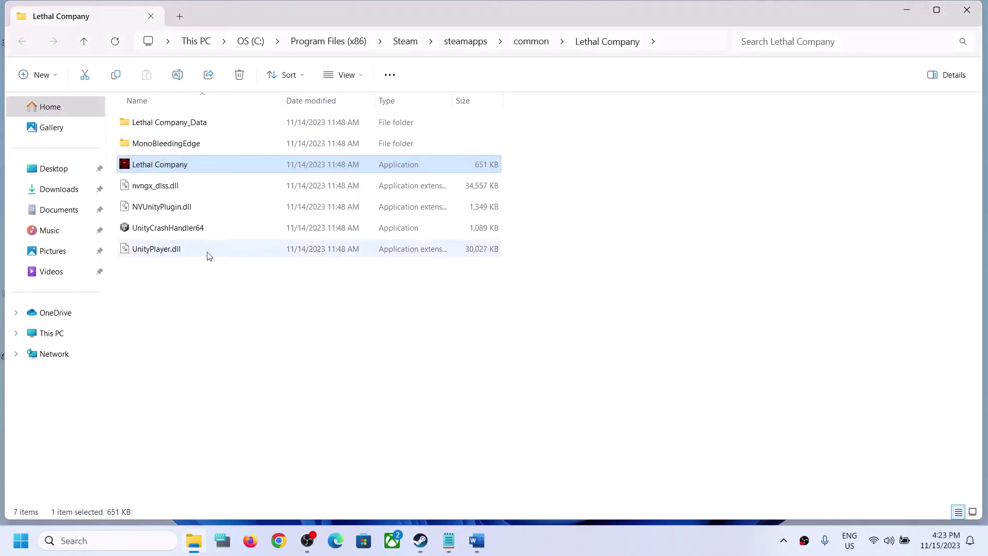
right_click(169, 165)
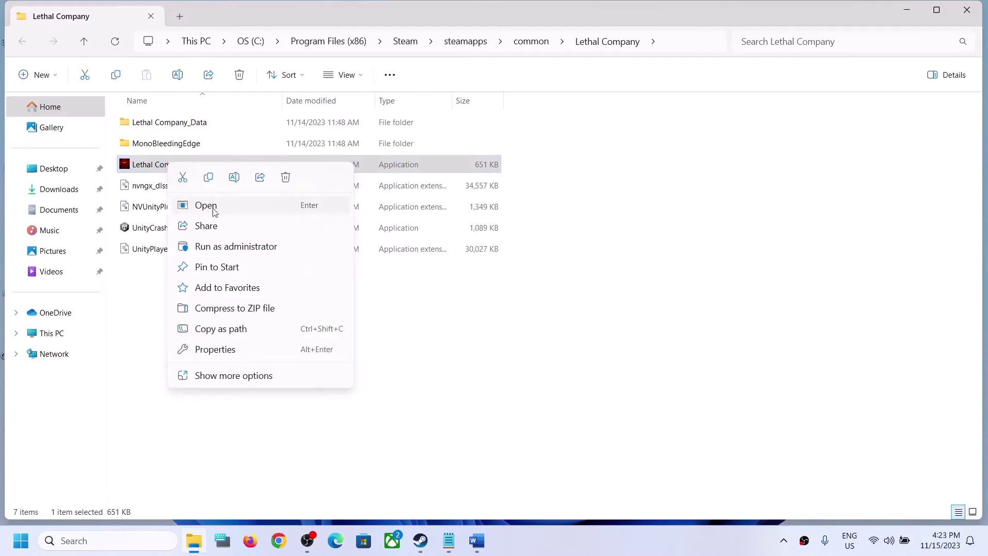
left_click(225, 350)
left_click_drag(309, 184, 387, 135)
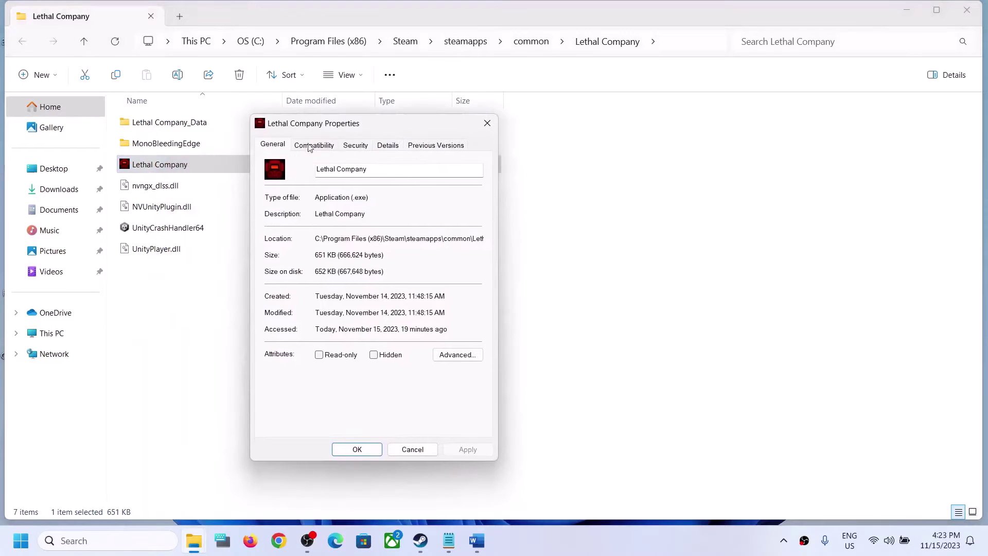
left_click(302, 147)
left_click(275, 333)
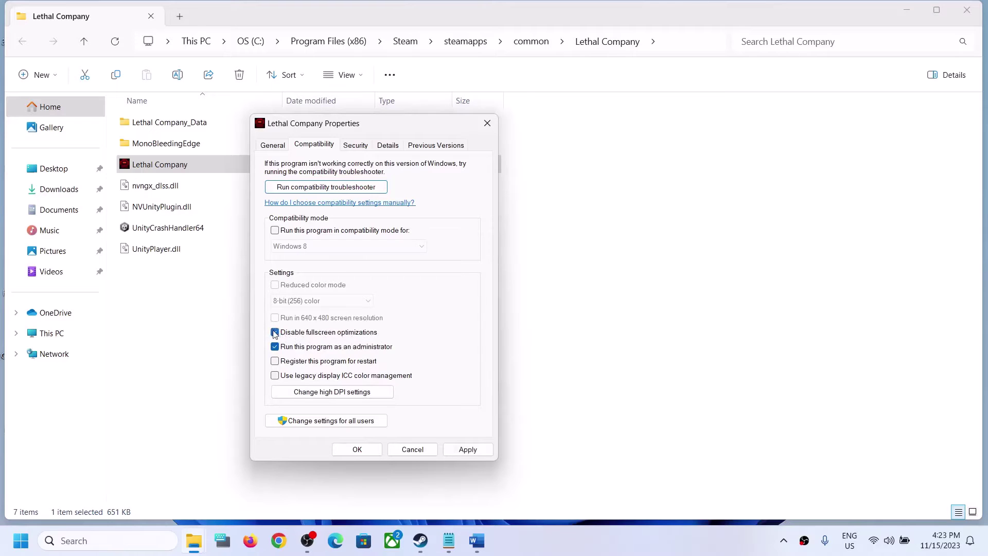
left_click(458, 452)
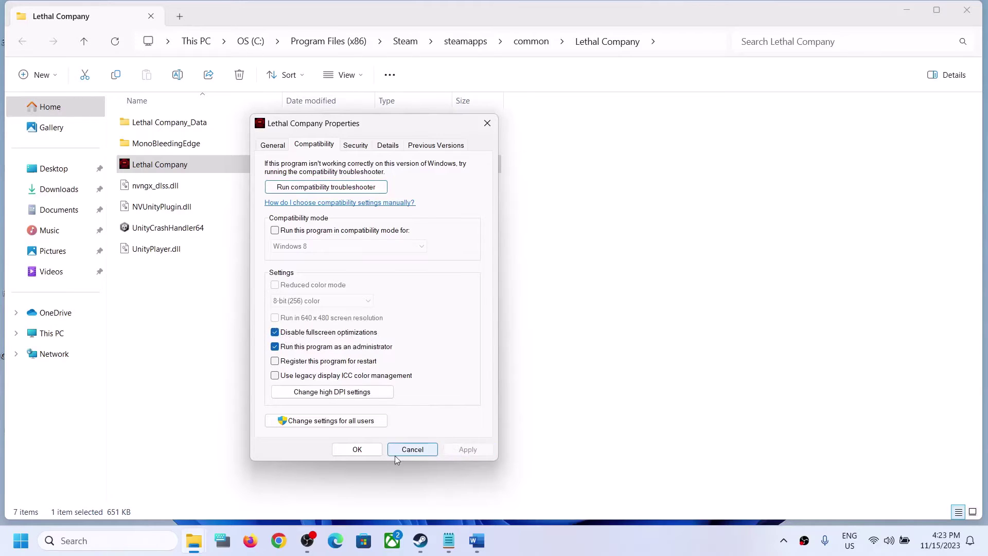
left_click(357, 450)
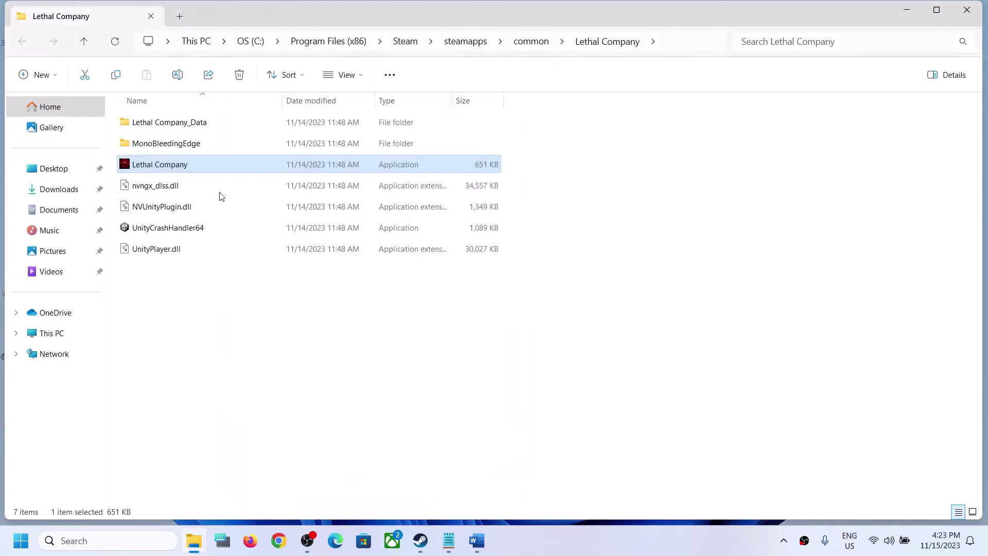
Enable compatibility mode for Windows 8 on Lethal Company.exe and save.
right_click(173, 174)
left_click(228, 364)
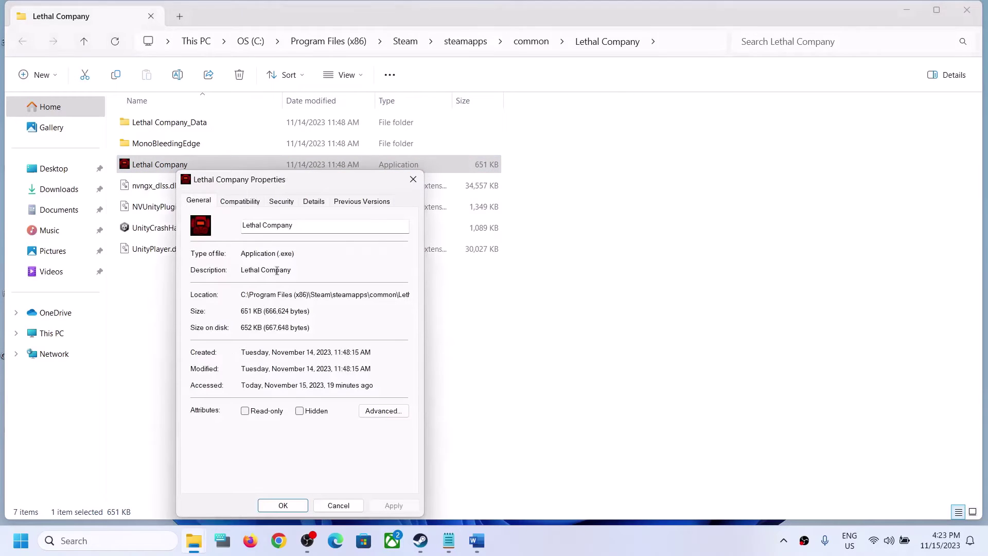
left_click_drag(286, 175, 378, 91)
left_click(330, 116)
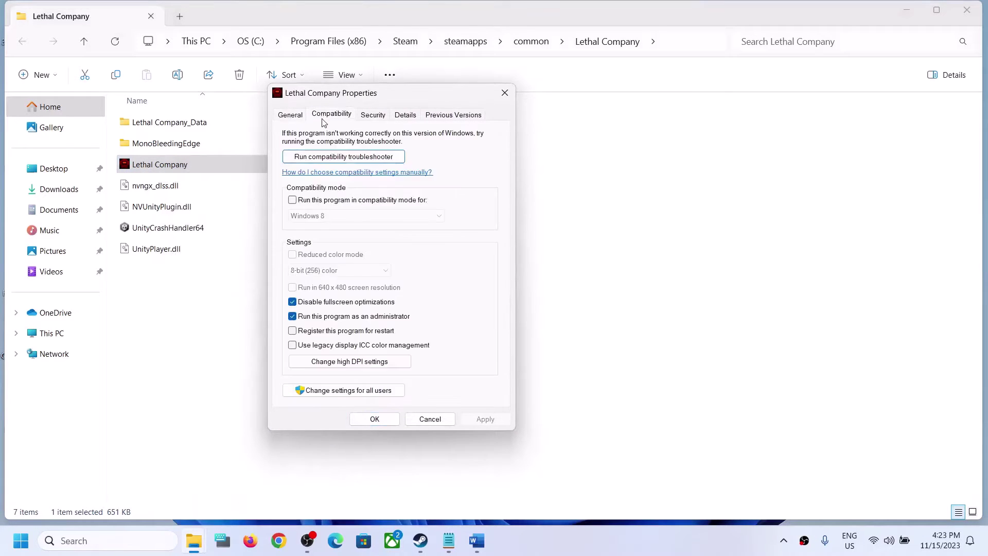
left_click(292, 201)
left_click(332, 217)
left_click(322, 260)
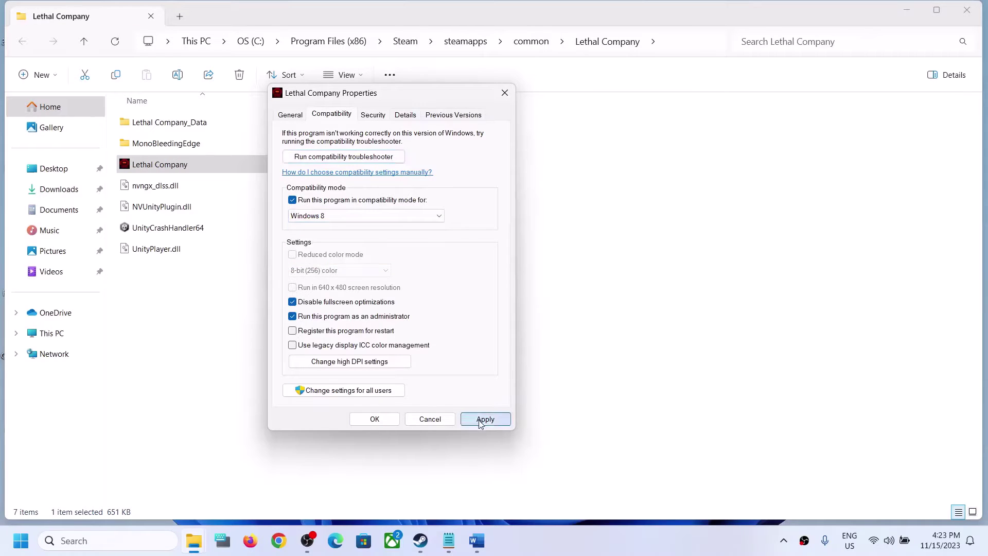
left_click(375, 419)
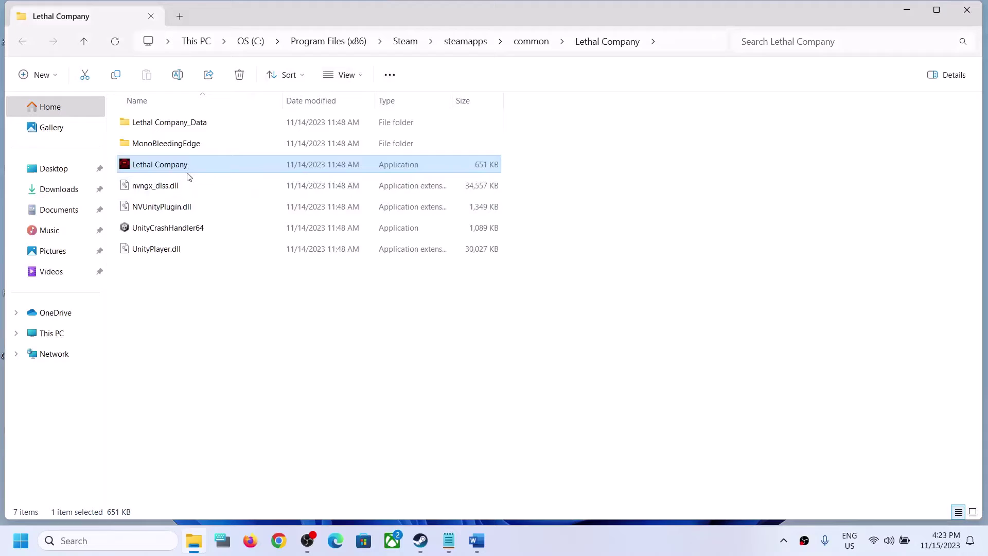
Switch Lethal Company.exe's compatibility mode to Windows 7 and apply.
right_click(188, 171)
left_click(244, 354)
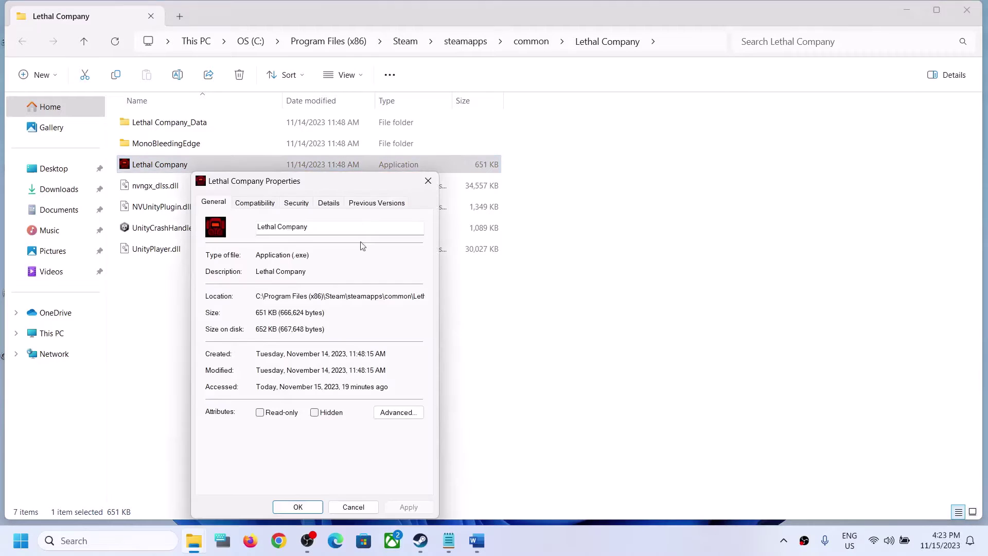
left_click(260, 203)
left_click(260, 308)
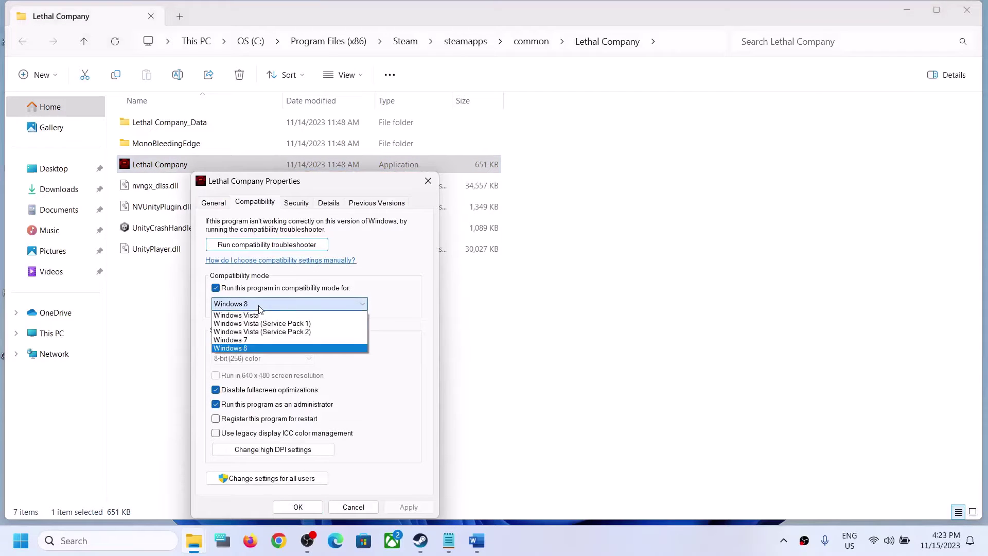
left_click(232, 339)
left_click(408, 507)
left_click(298, 507)
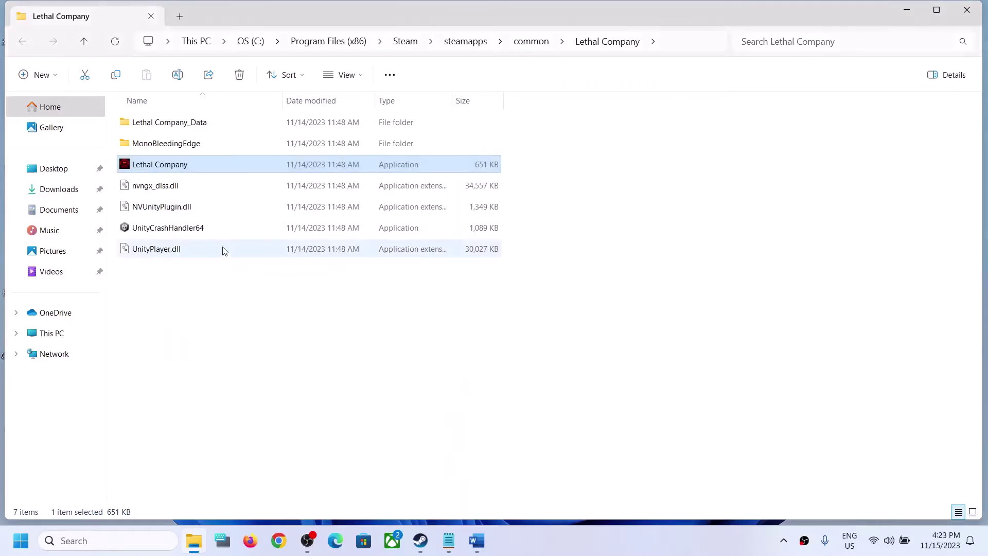
Clear the executable's compatibility mode settings, apply, and close File Explorer.
right_click(169, 174)
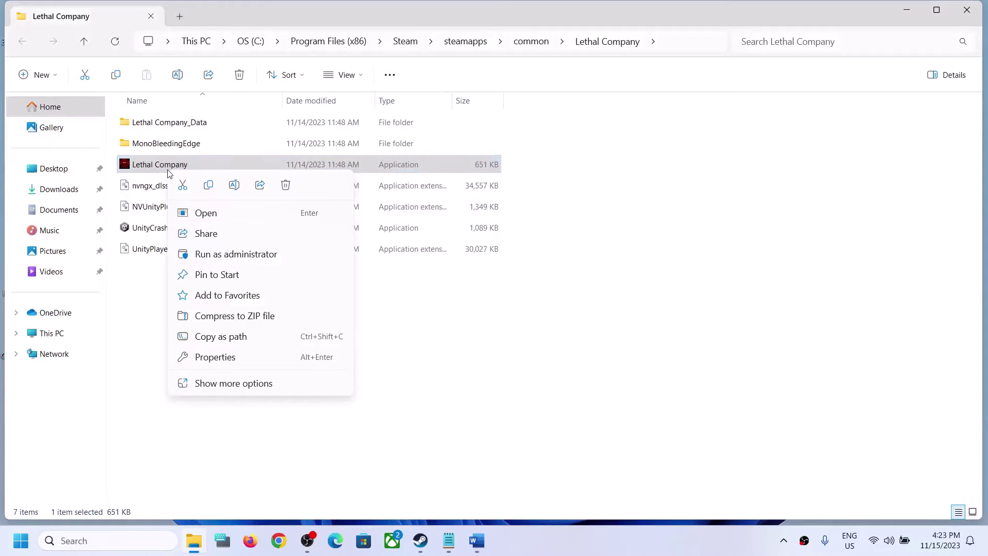
left_click(233, 361)
left_click(237, 202)
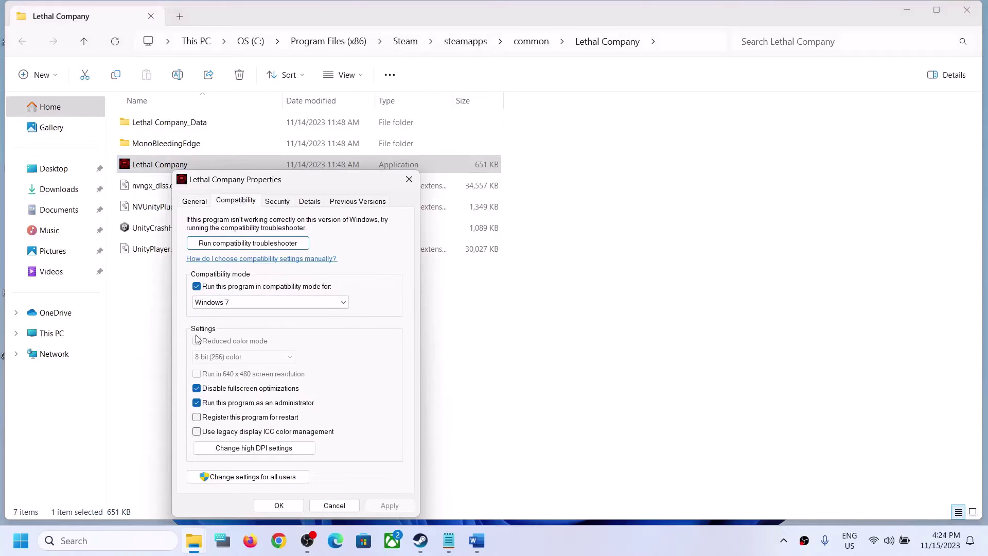
left_click(196, 288)
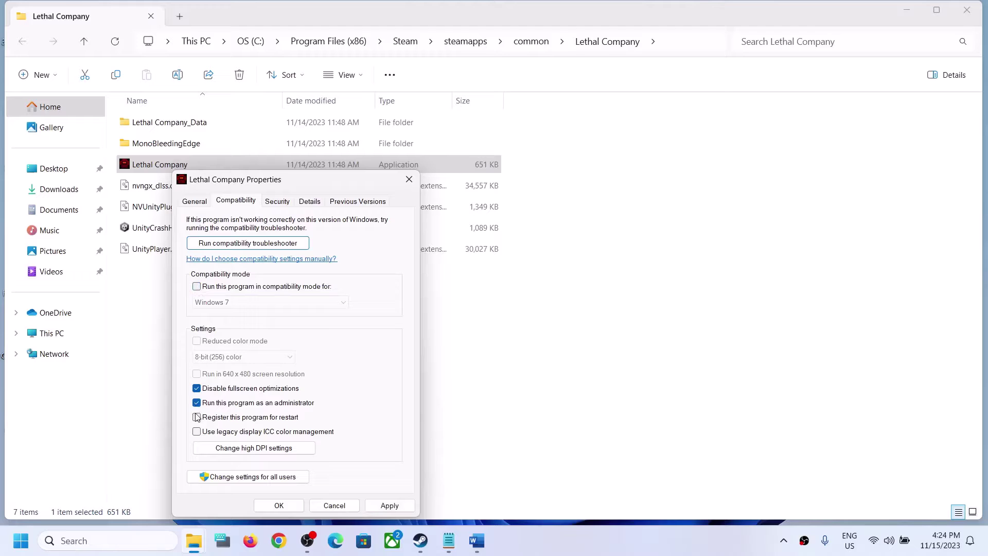
left_click(390, 506)
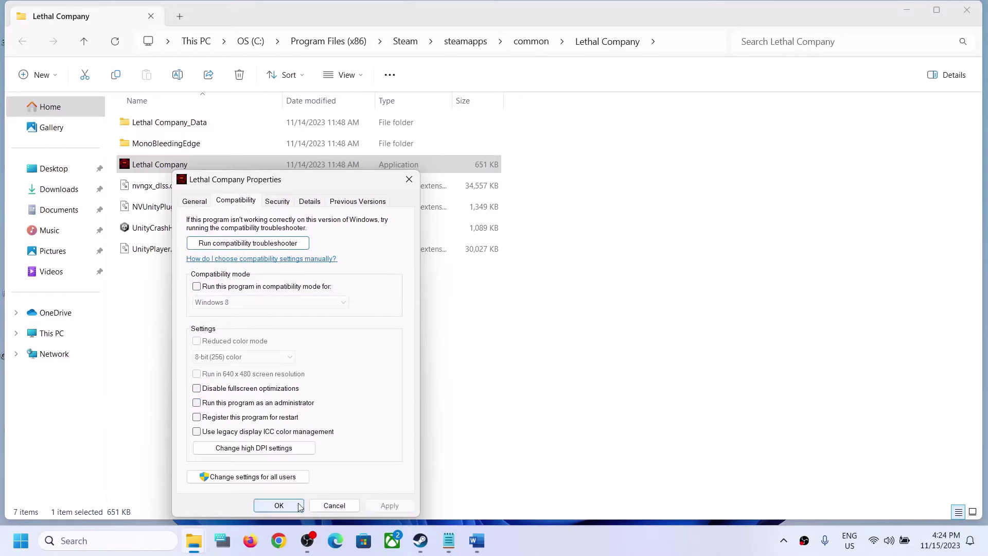
left_click(279, 506)
left_click(968, 9)
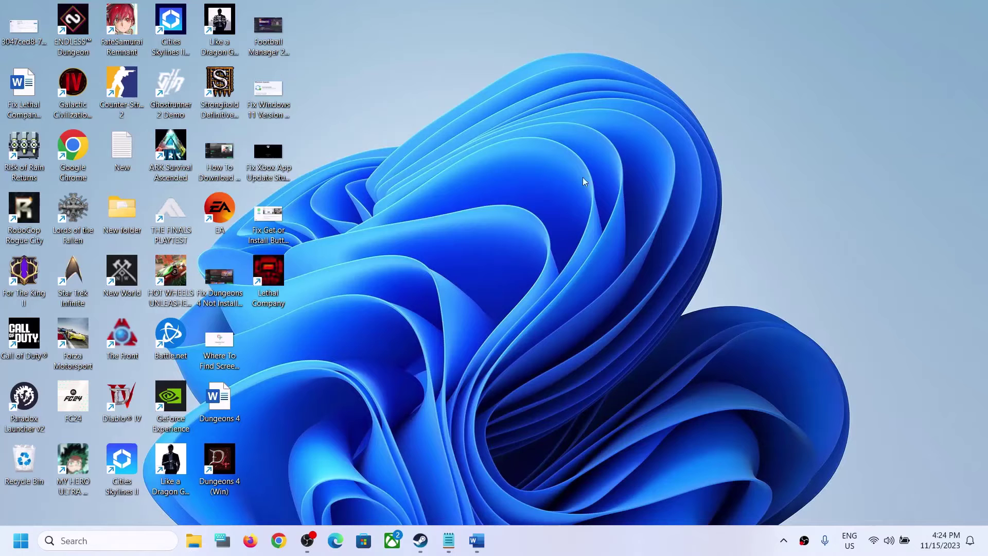
Highlight the guide's Step 4 paragraph on switching to Windowed mode, then minimize Word.
left_click(421, 541)
left_click(476, 540)
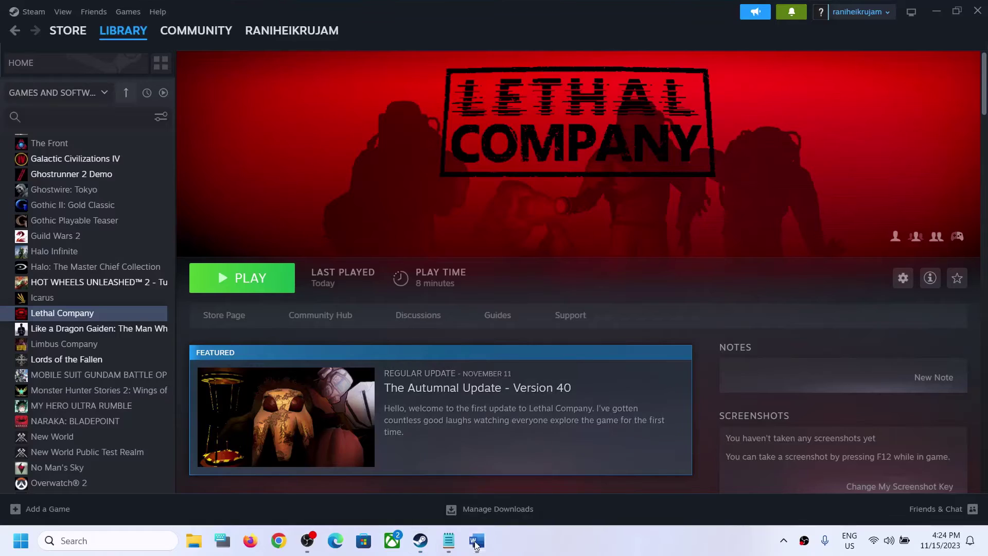
scroll(213, 347, "down", 4)
scroll(213, 355, "up", 1)
left_click(156, 365)
left_click_drag(331, 367, 752, 367)
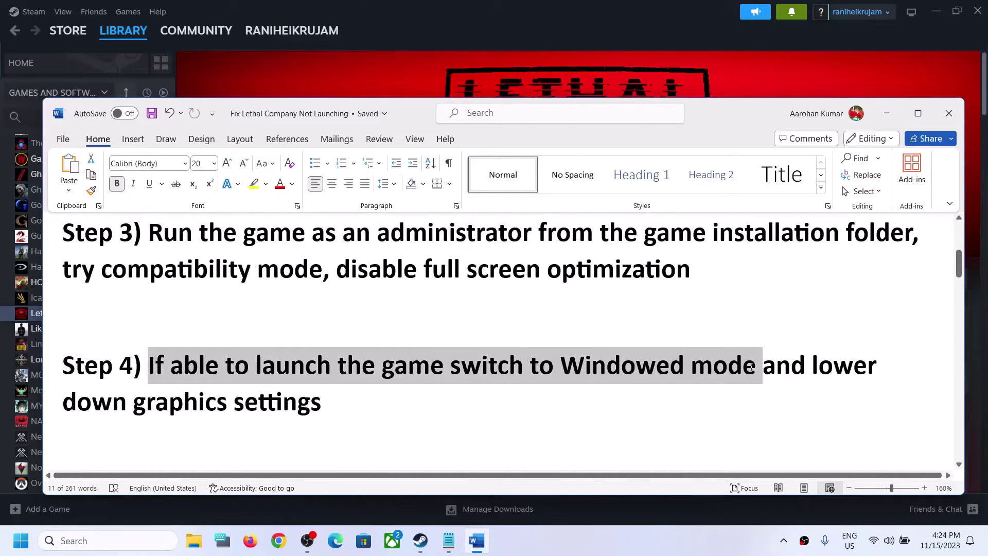
left_click_drag(404, 400, 196, 329)
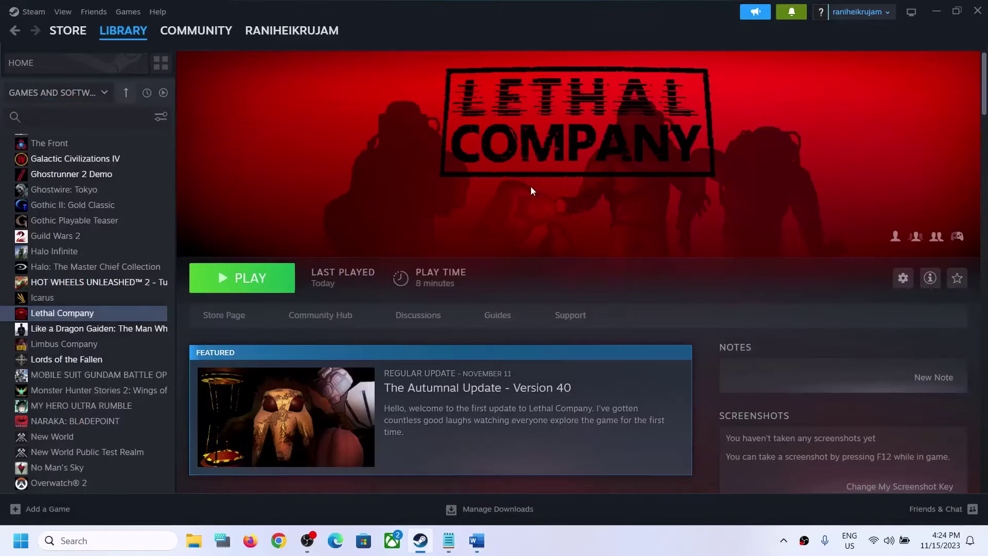
left_click(887, 113)
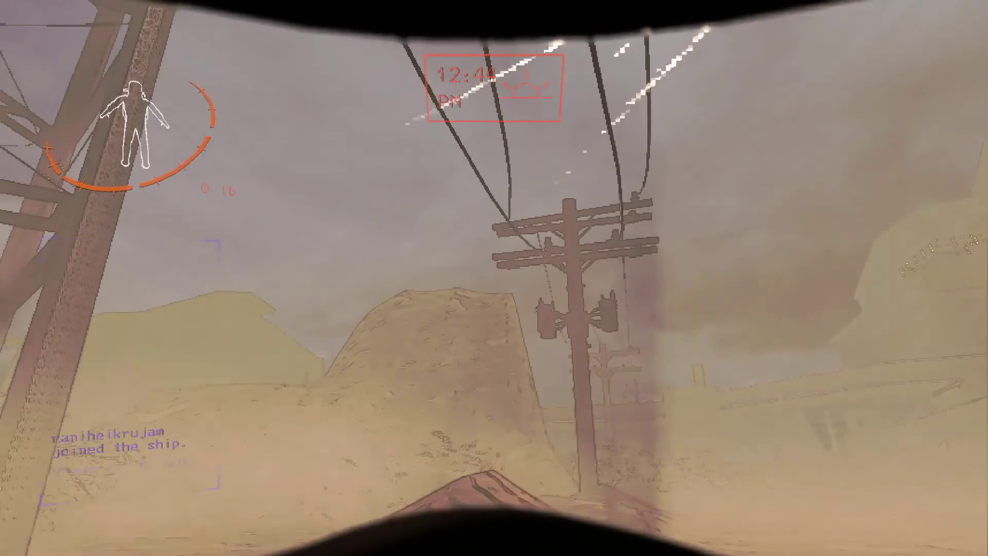
In Lethal Company's Settings, change the display mode from Fullscreen to Window.
key("Escape")
left_click(260, 409)
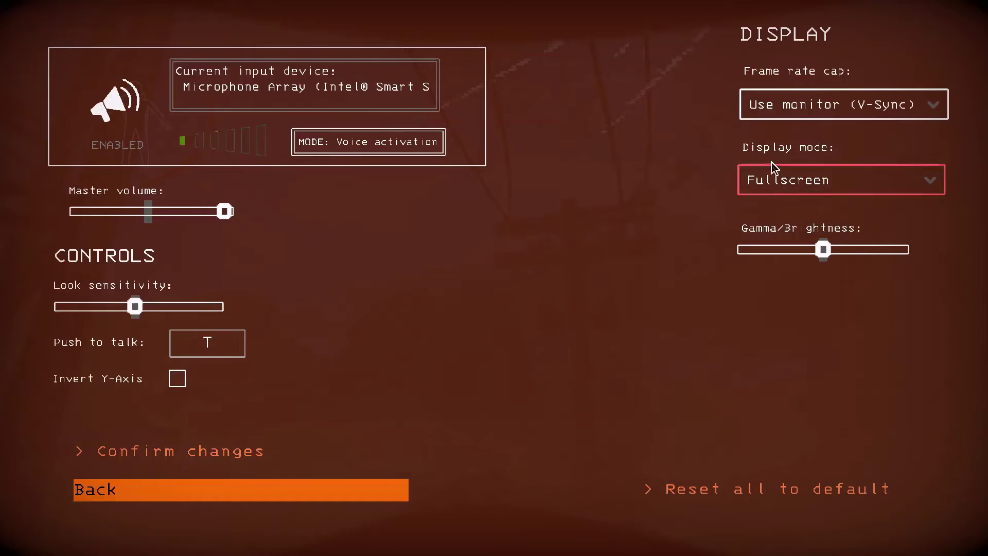
left_click(826, 184)
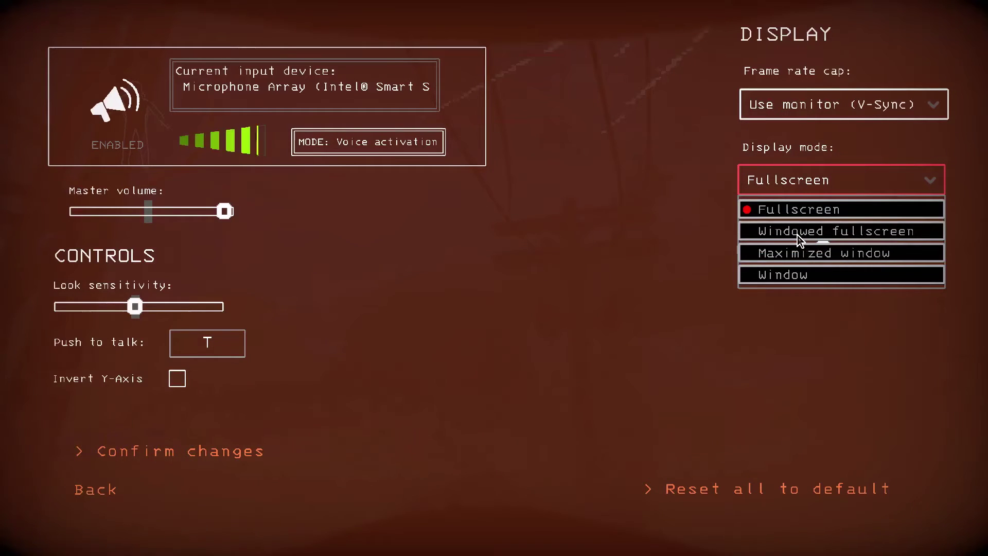
left_click(793, 278)
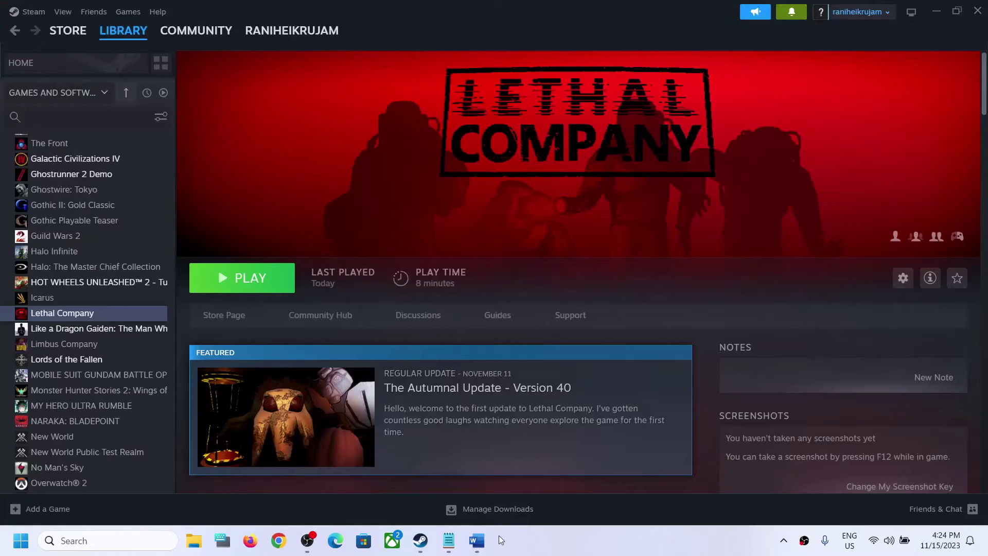
Review the Step 5 launch options tip in the Word guide, then return to Steam.
left_click(486, 535)
scroll(457, 372, "down", 3)
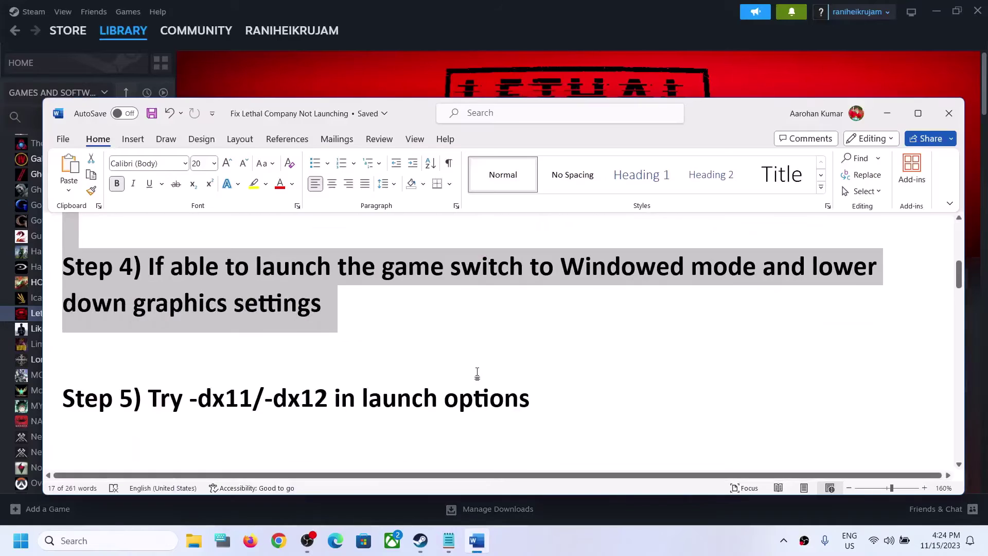
scroll(456, 372, "up", 1)
left_click_drag(210, 398, 530, 399)
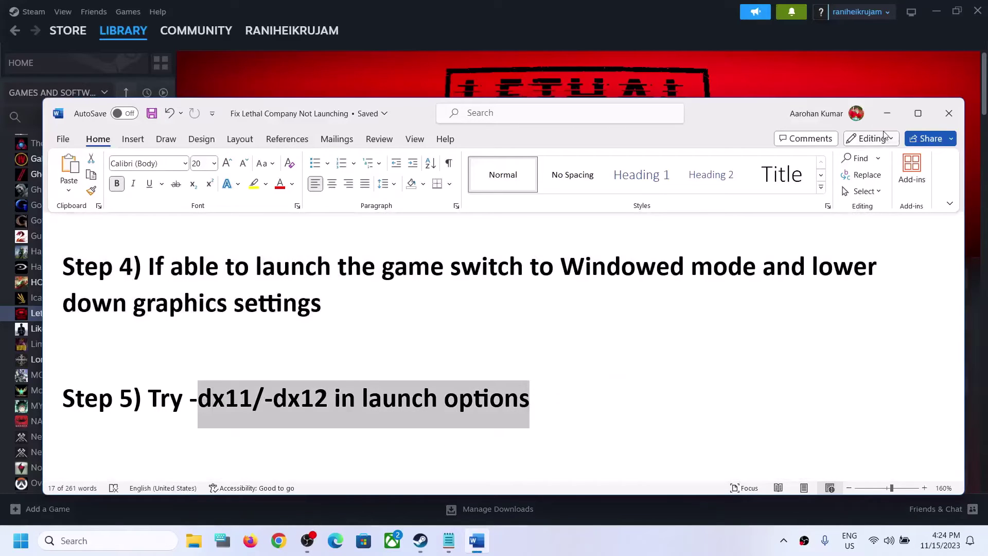
left_click(888, 114)
Replace Lethal Company's -dx12 launch option with -dx11 in Steam Properties and close.
right_click(98, 315)
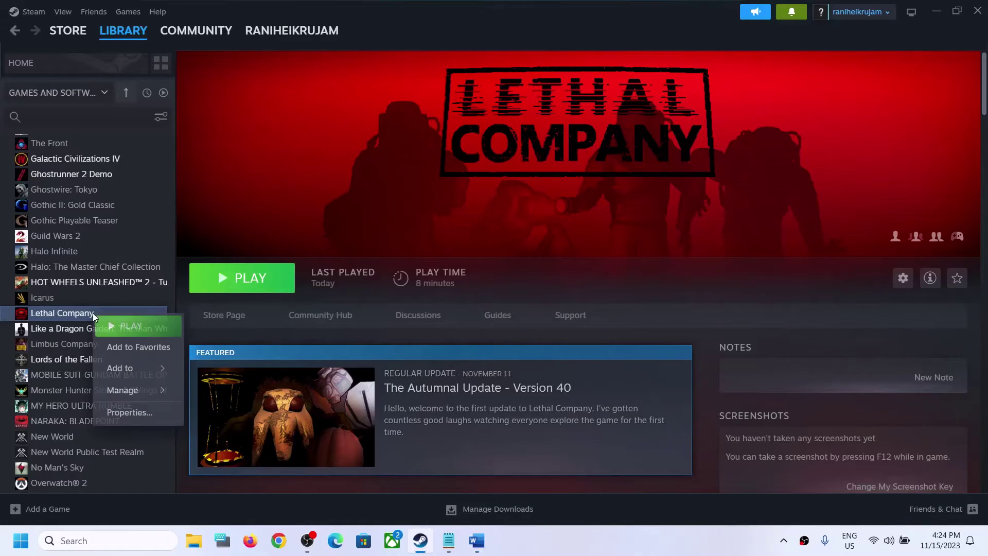
left_click(128, 410)
left_click_drag(444, 324, 238, 329)
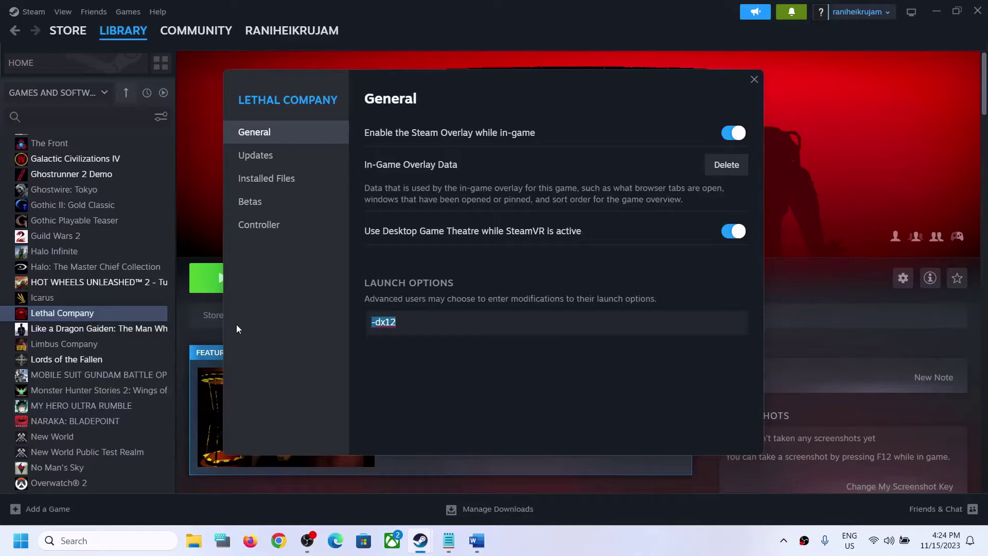
type("-dx11")
left_click(755, 79)
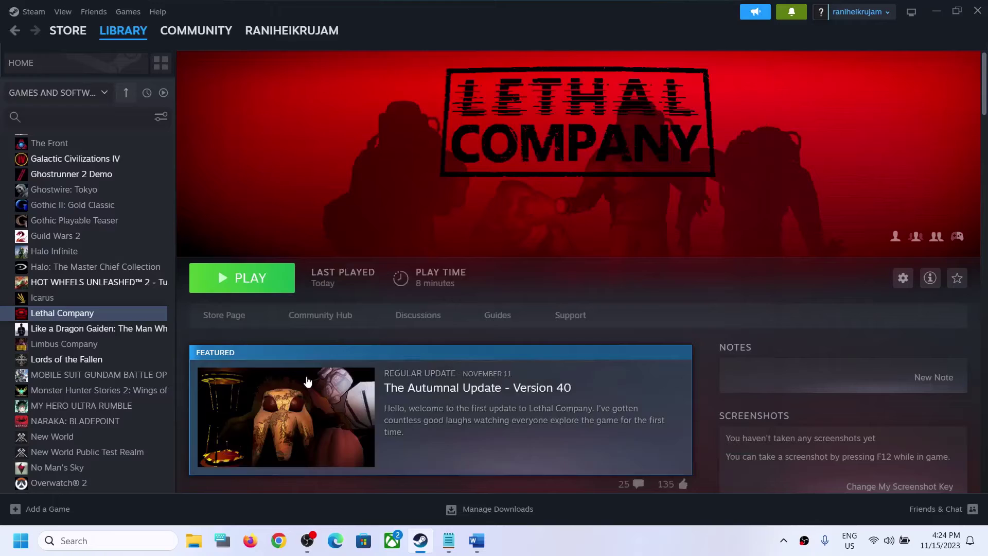
Change Lethal Company's launch option back to -dx12 and reopen its Properties.
right_click(87, 318)
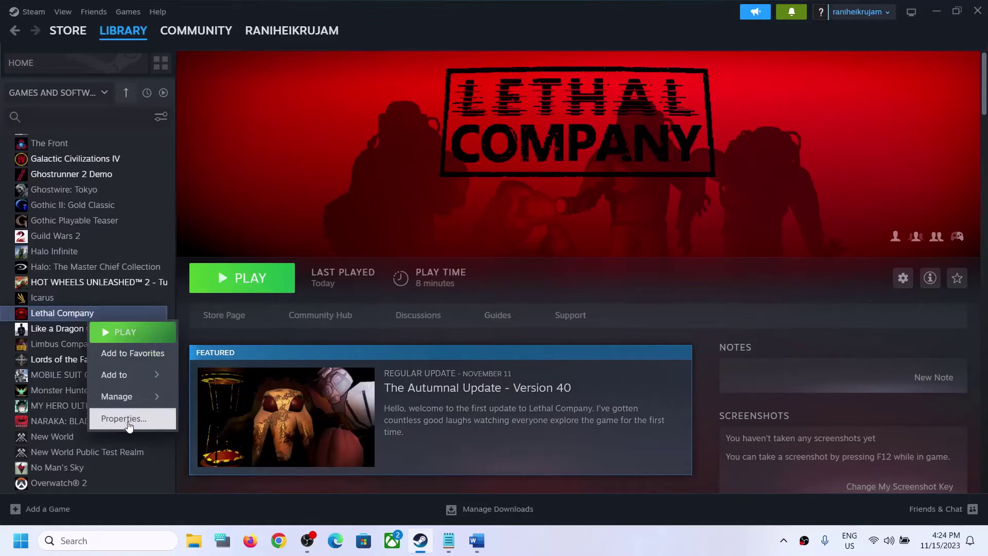
left_click(122, 417)
left_click_drag(444, 322, 148, 327)
type("-")
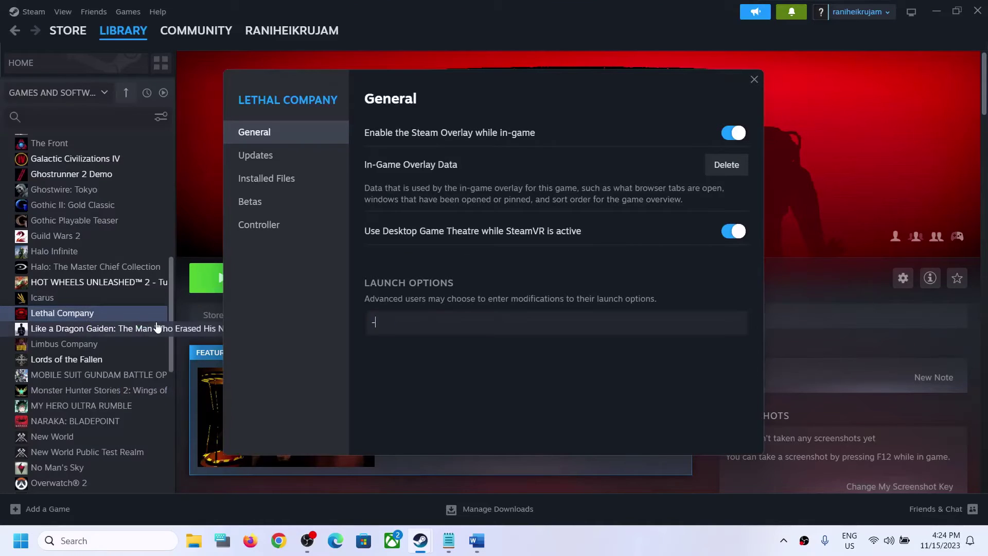
type("dx12")
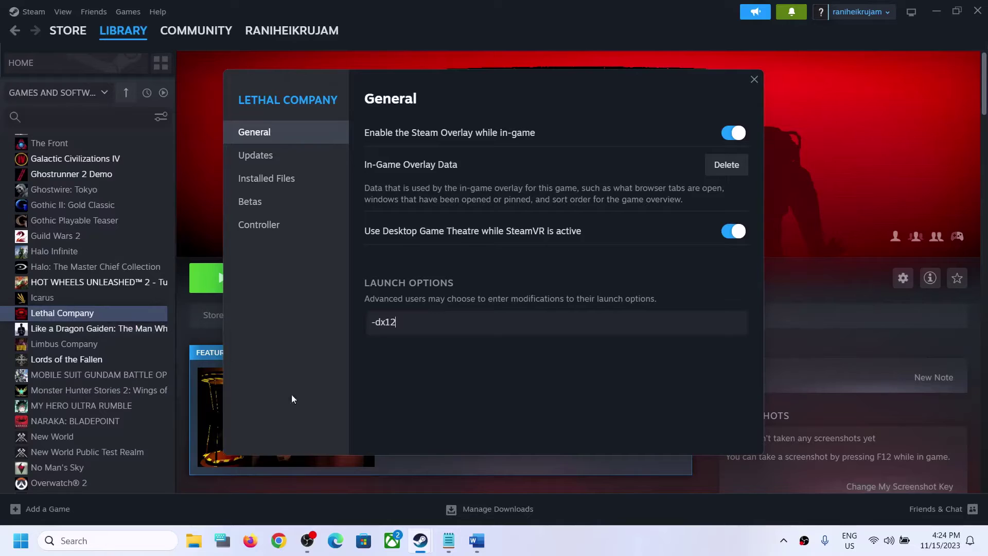
left_click(754, 79)
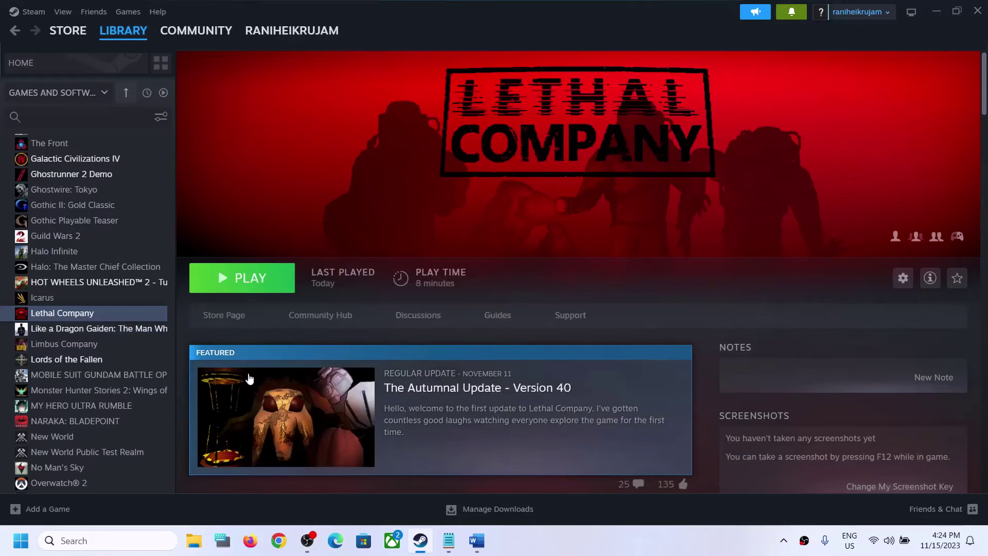
right_click(101, 315)
left_click(137, 413)
Clear Lethal Company's launch options and close the Properties dialog.
triple_click(430, 332)
key("BackSpace")
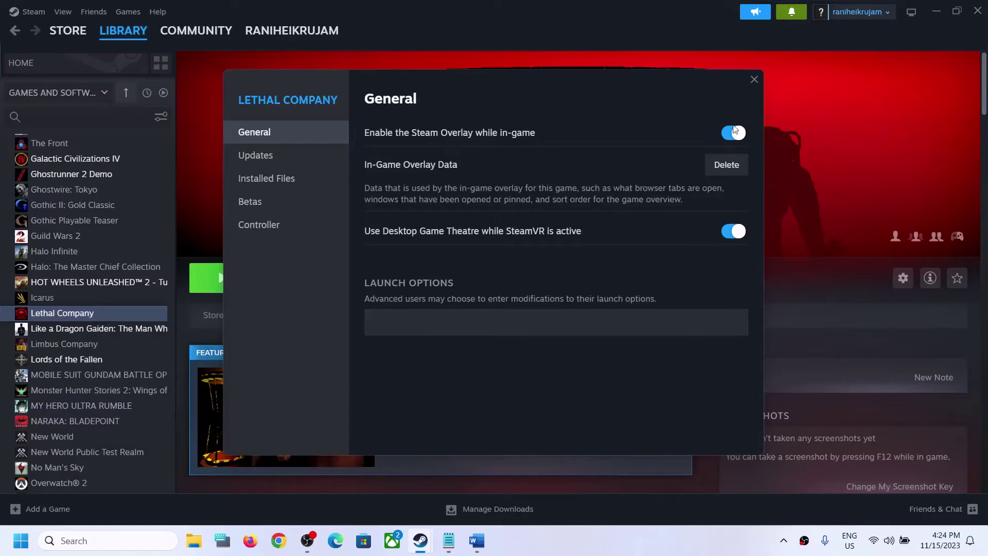
left_click(754, 79)
Highlight the guide's Step 6 clean graphics driver installation text and NVIDIA/AMD links.
left_click(476, 541)
scroll(249, 360, "down", 3)
left_click_drag(184, 344, 759, 344)
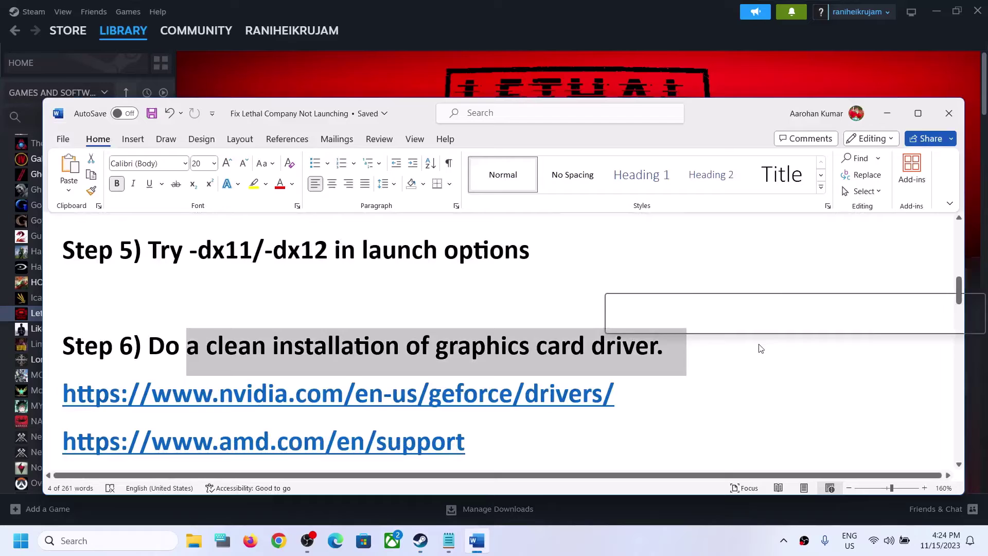
scroll(606, 163, "down", 1)
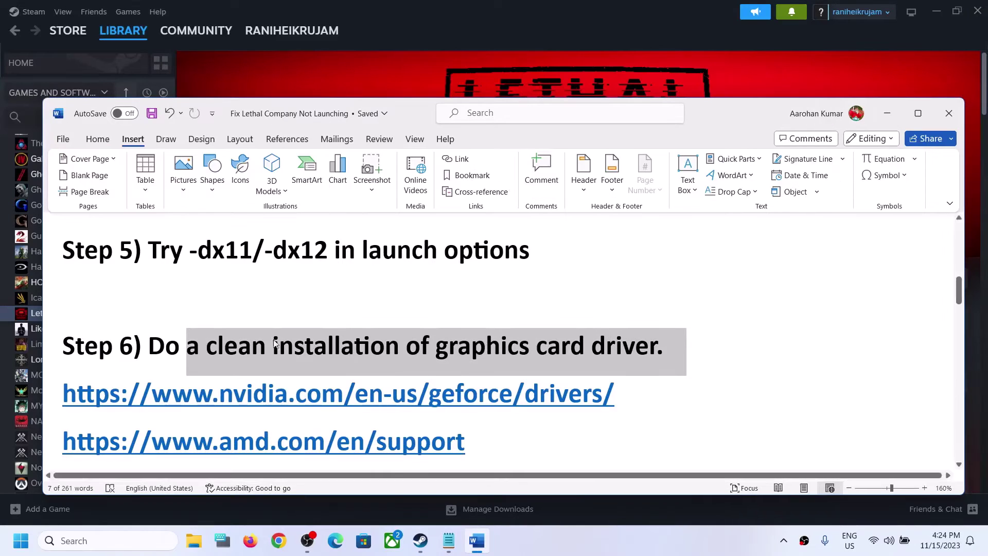
left_click_drag(164, 392, 513, 394)
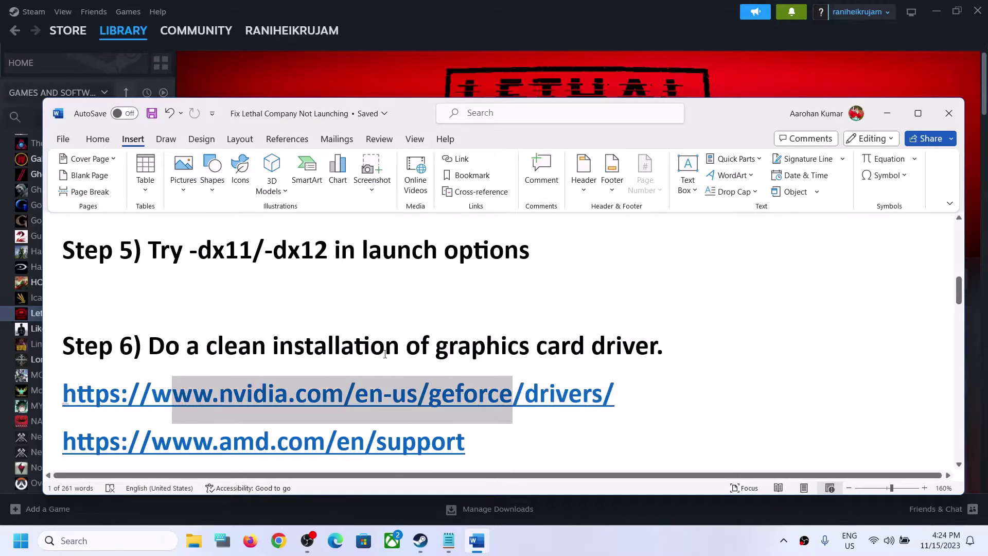
scroll(253, 419, "down", 1)
left_click_drag(129, 394, 376, 394)
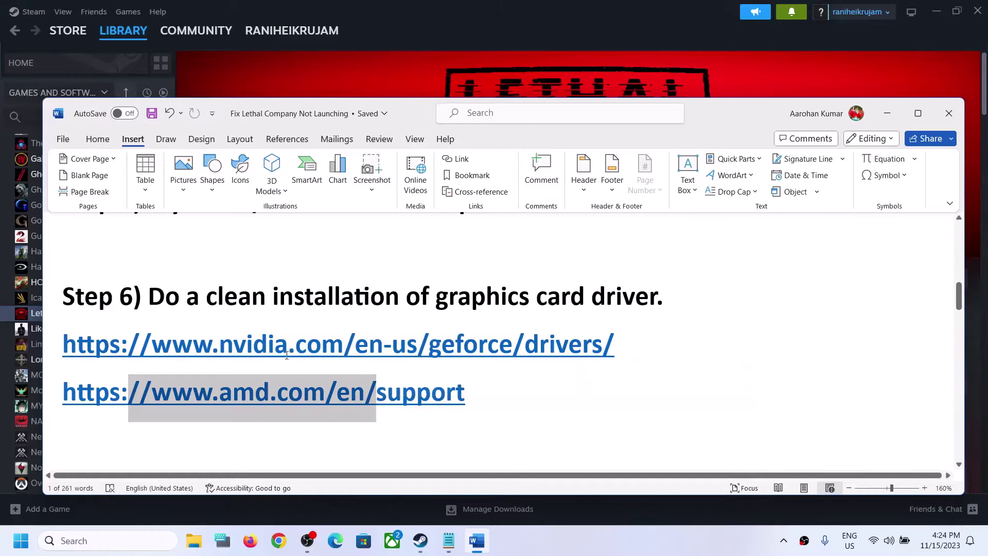
left_click(274, 79)
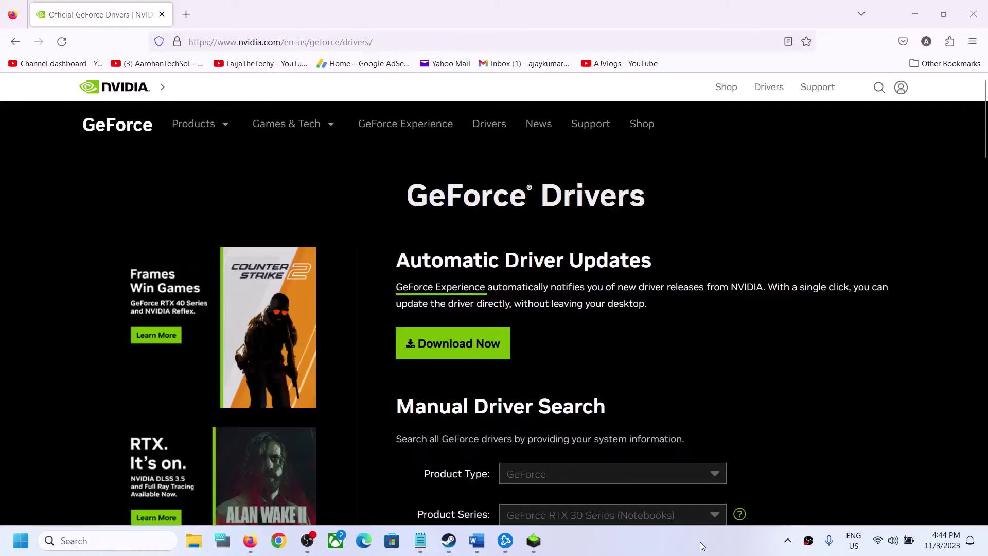
Search NVIDIA drivers for GeForce RTX 30 Series (Notebooks), RTX 3050 Laptop GPU, Windows 11.
scroll(685, 326, "down", 4)
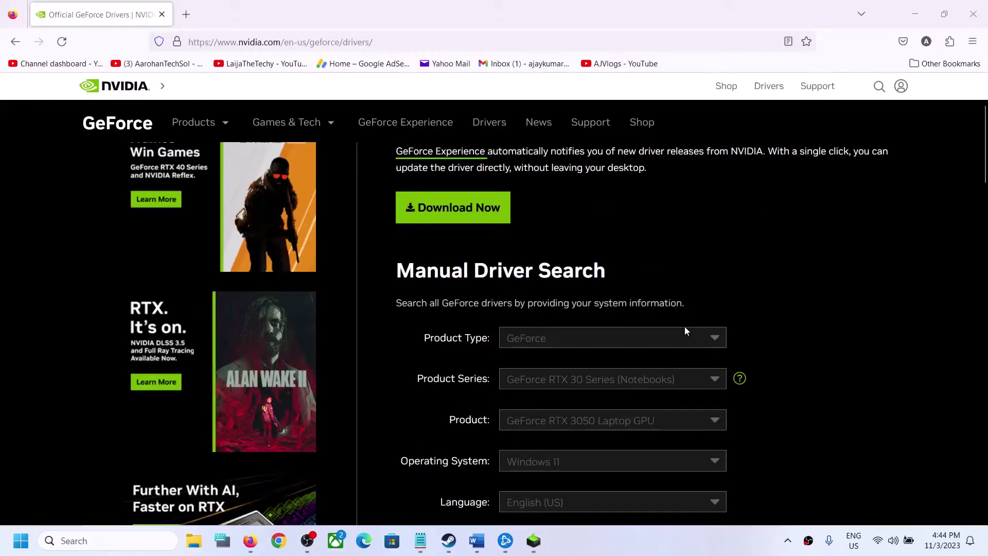
left_click(559, 278)
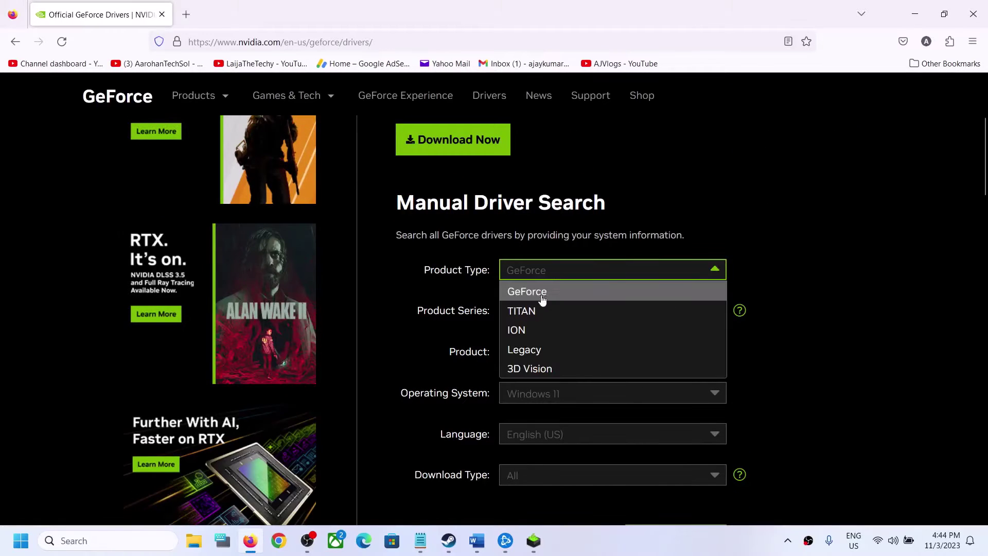
left_click(543, 291)
left_click(542, 318)
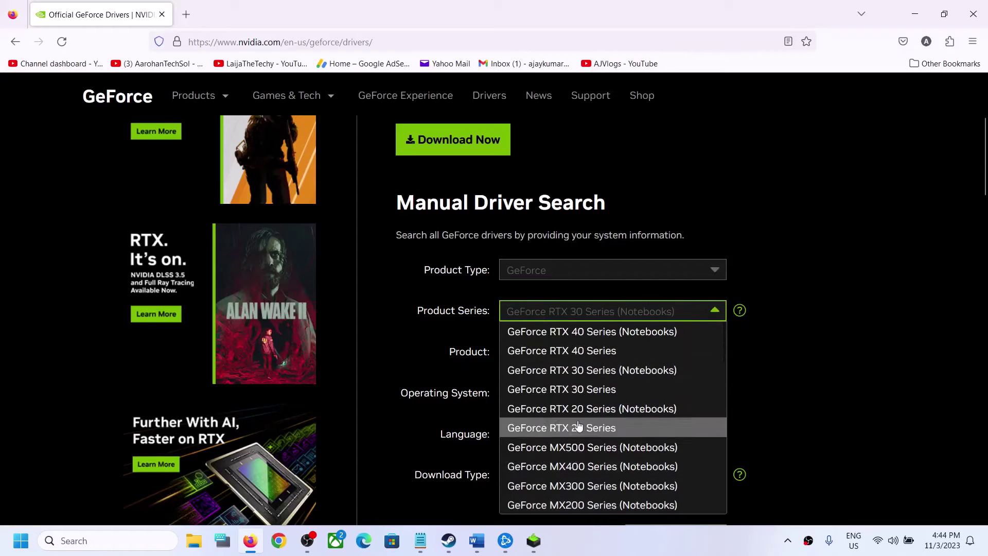
left_click(585, 377)
left_click(591, 360)
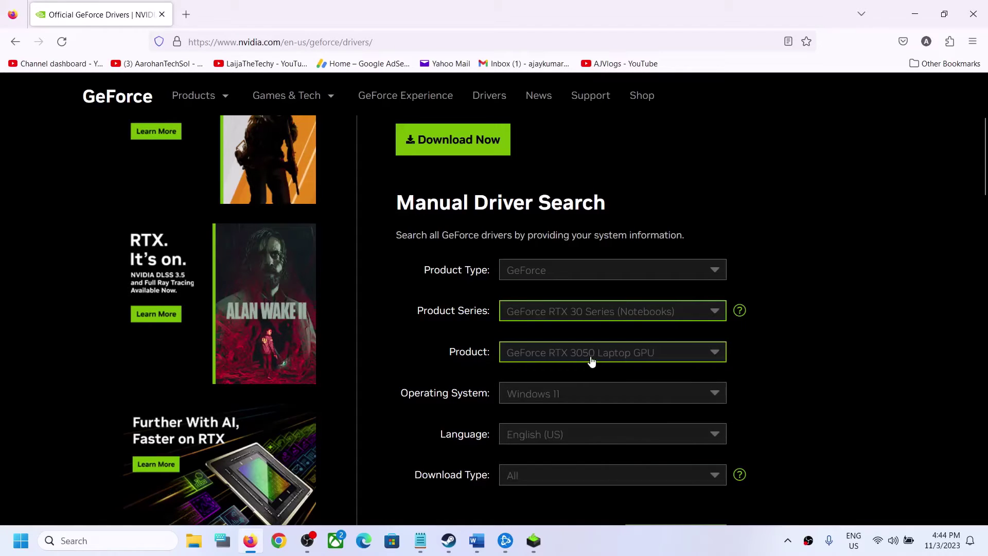
left_click(591, 495)
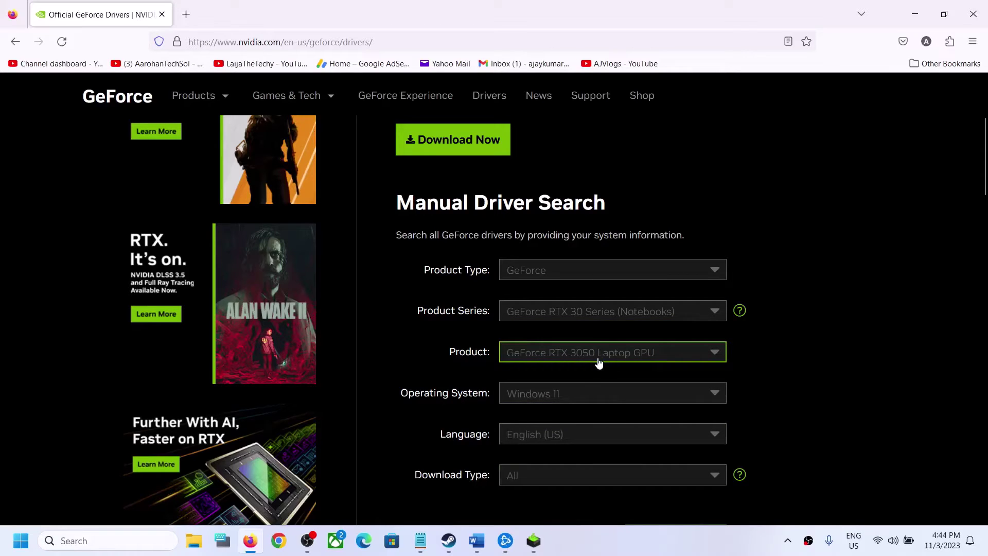
left_click(544, 396)
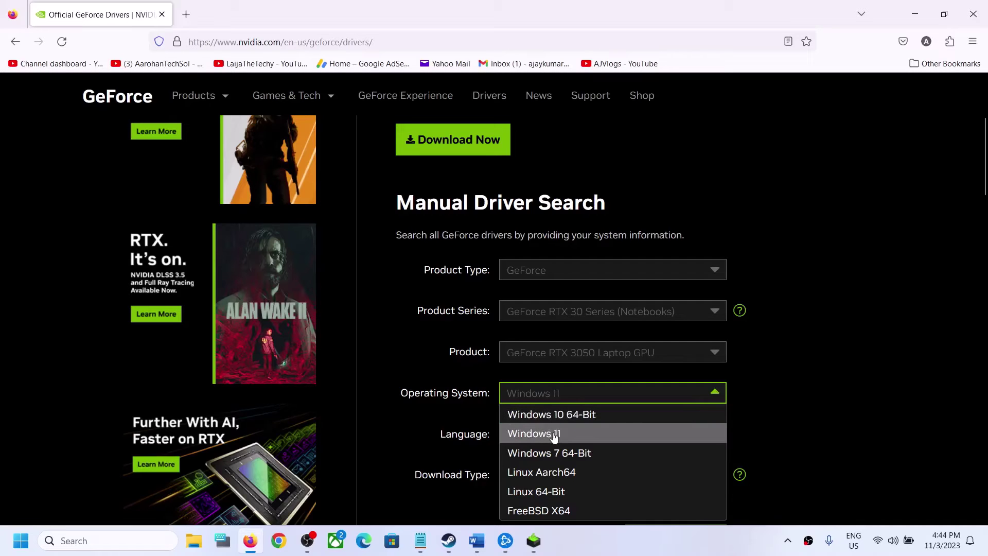
left_click(764, 416)
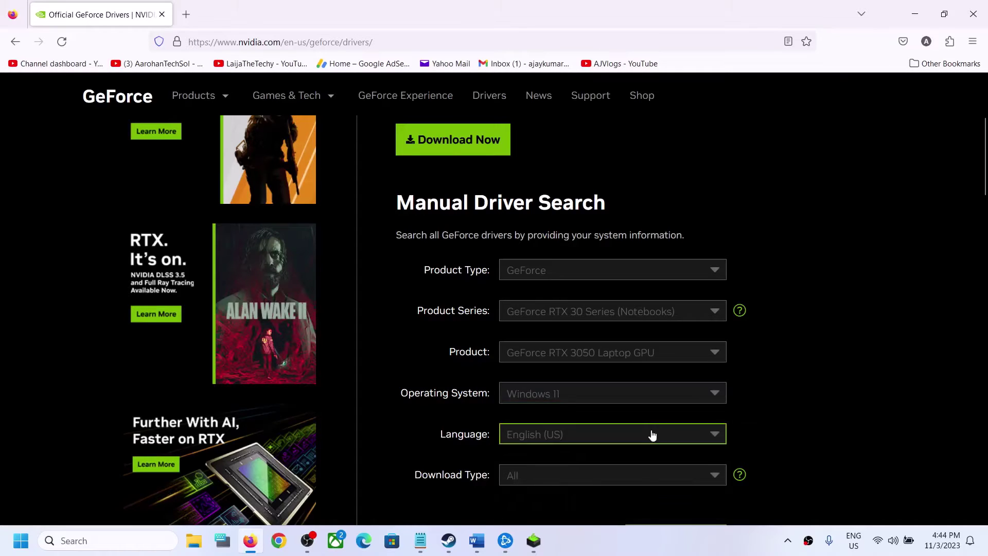
scroll(651, 432, "down", 3)
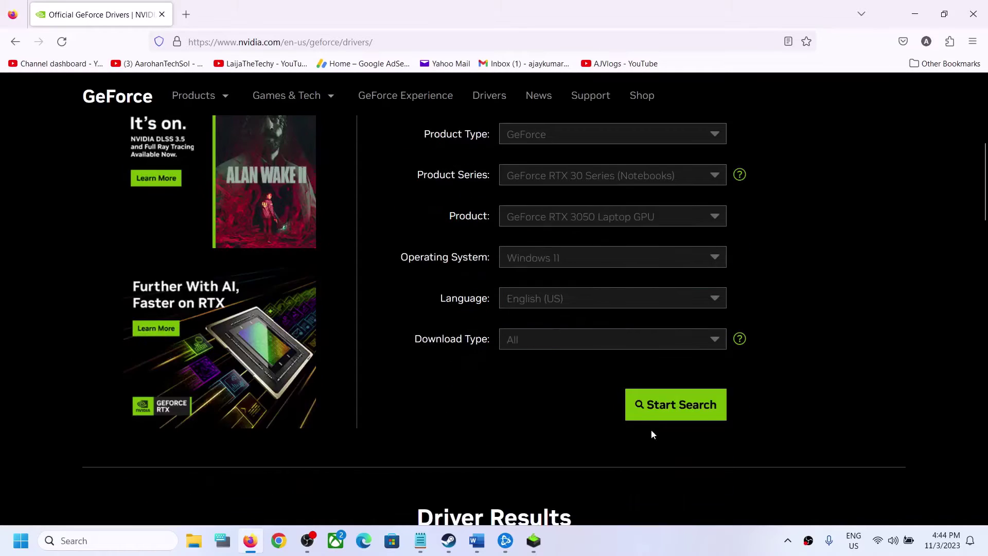
left_click(675, 405)
Check the Game Ready Driver 546.01 result and open its download page.
scroll(566, 419, "down", 6)
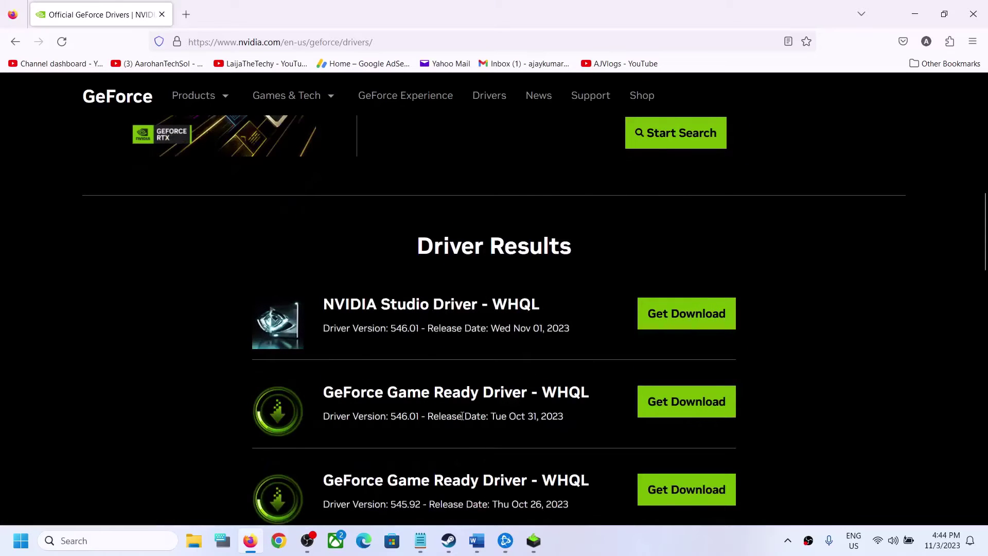
left_click_drag(327, 393, 492, 393)
left_click_drag(326, 415, 415, 420)
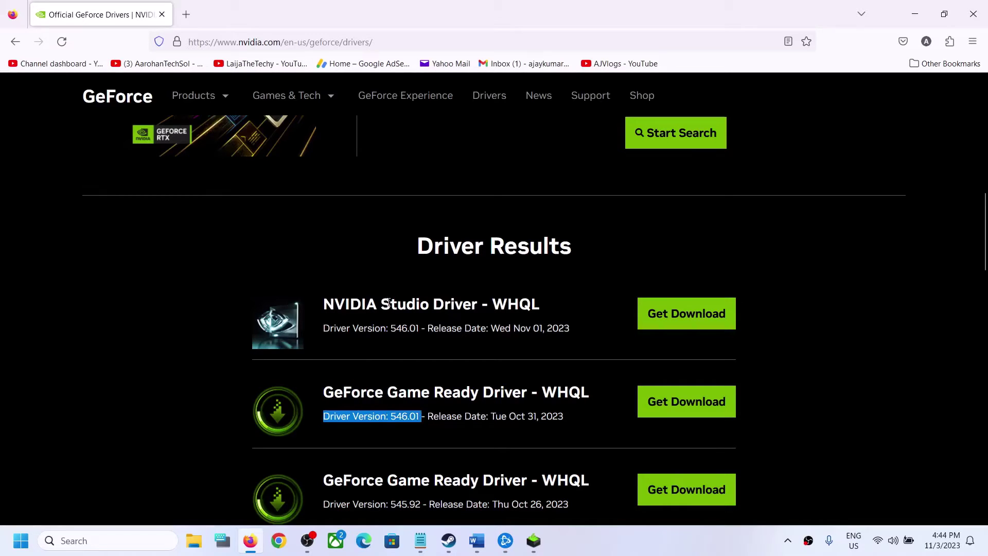
left_click_drag(389, 304, 416, 305)
left_click_drag(327, 393, 472, 394)
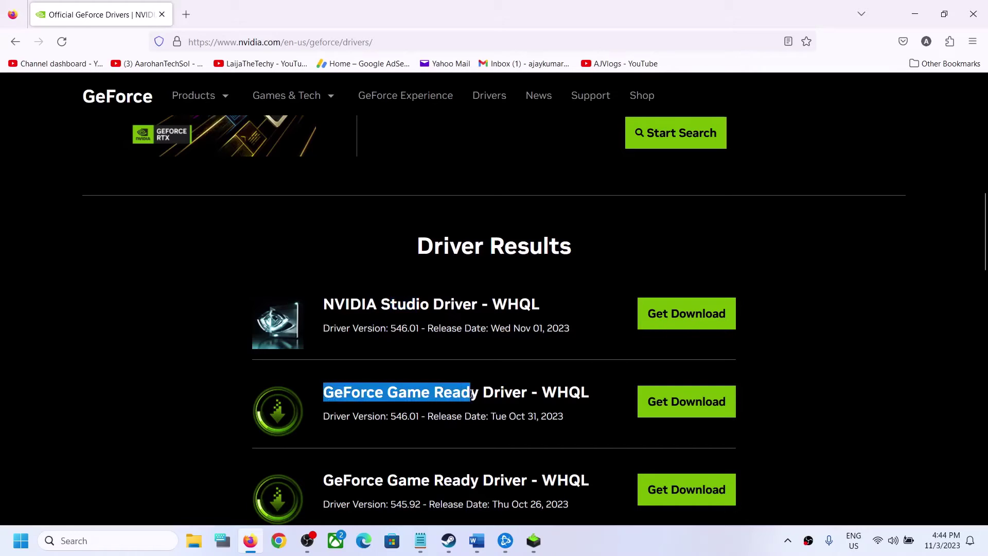
left_click_drag(390, 417, 412, 417)
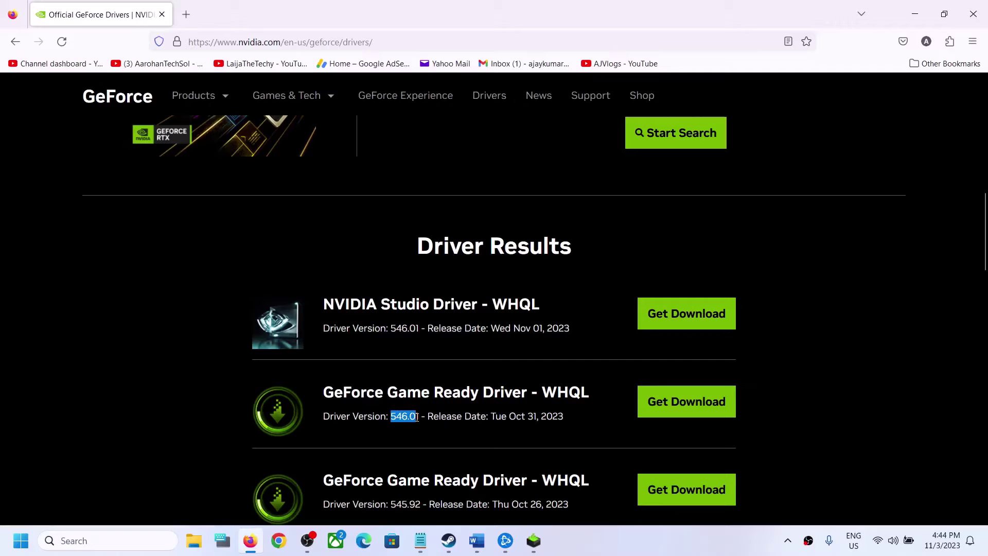
left_click(678, 403)
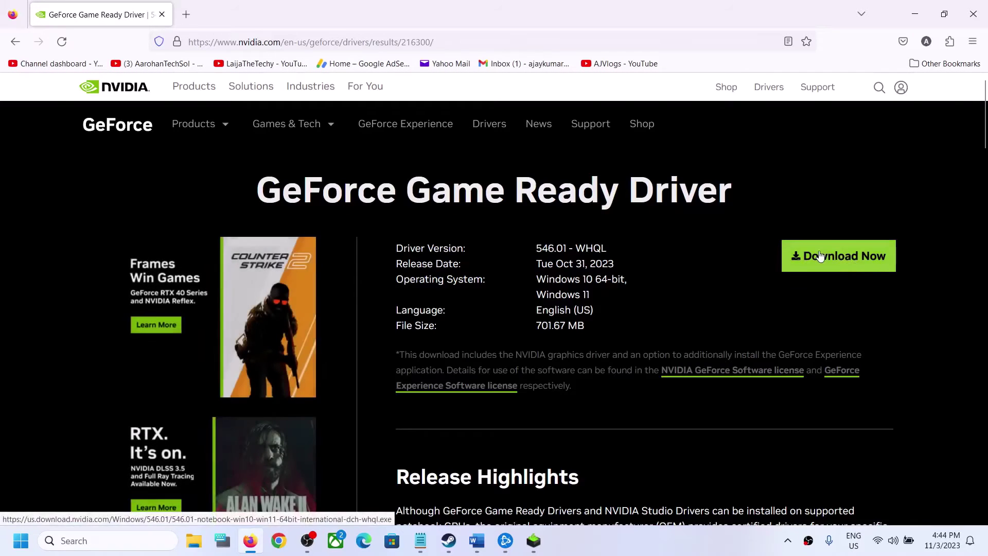
Download and run NVIDIA driver 546.01 as a Custom install with clean installation enabled.
left_click(820, 256)
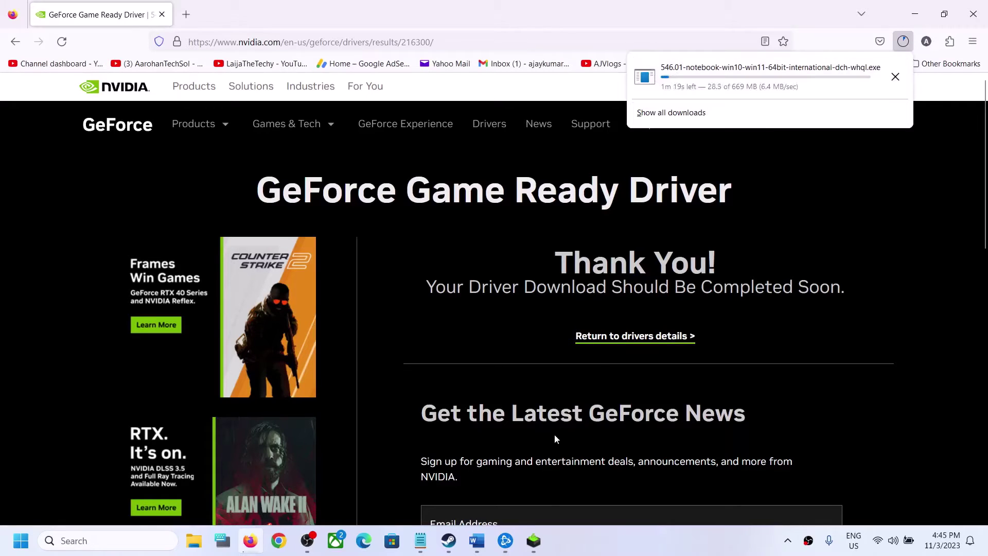
left_click(545, 551)
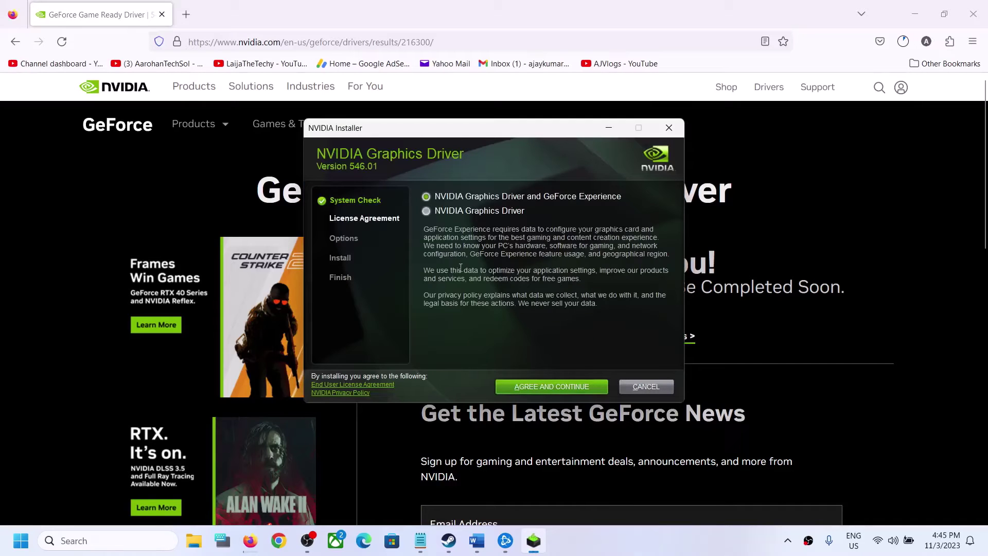
left_click(535, 389)
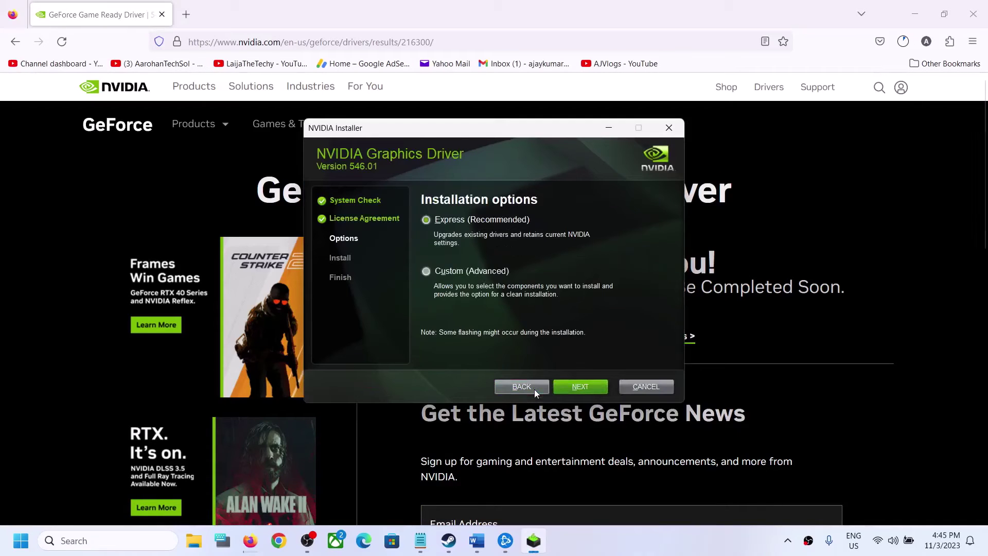
left_click(443, 275)
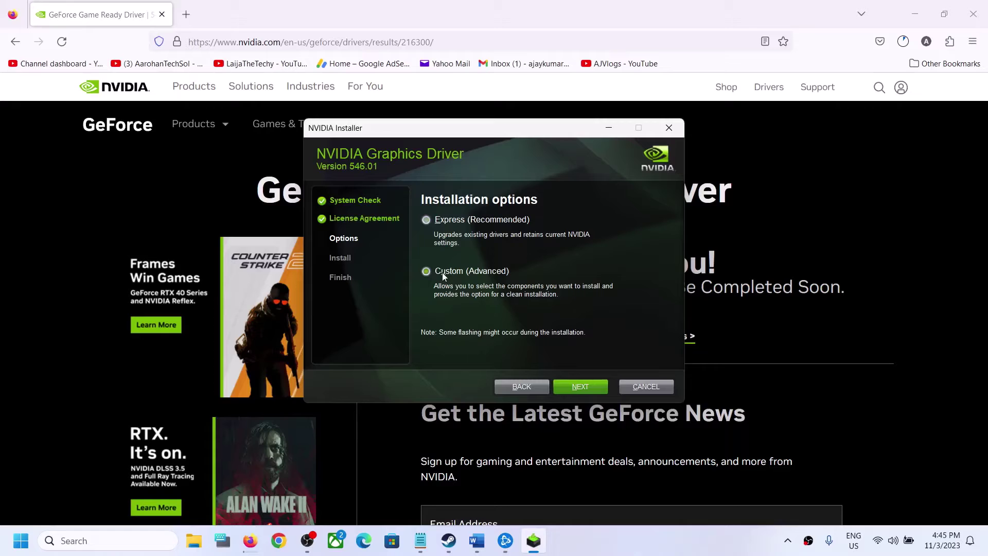
left_click(572, 389)
left_click(426, 317)
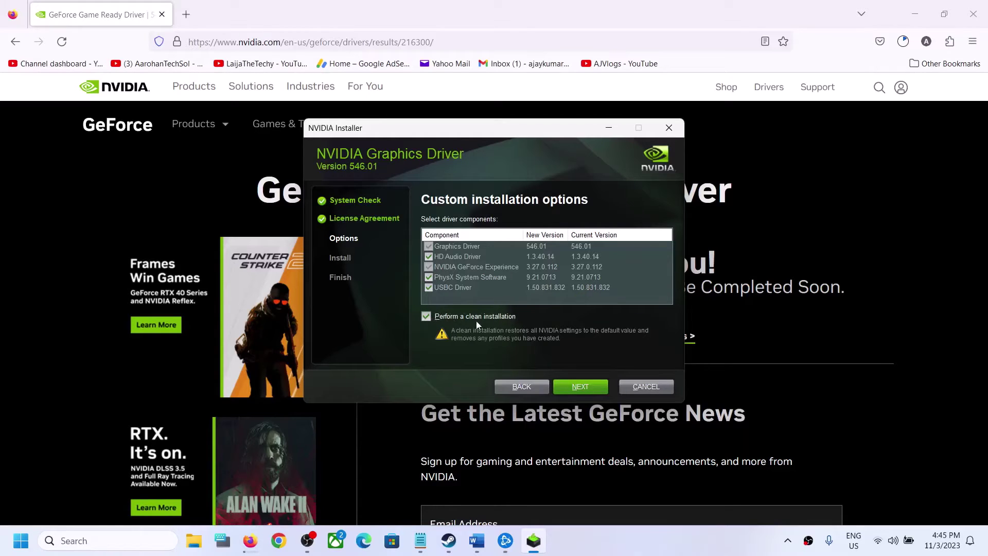
left_click(584, 389)
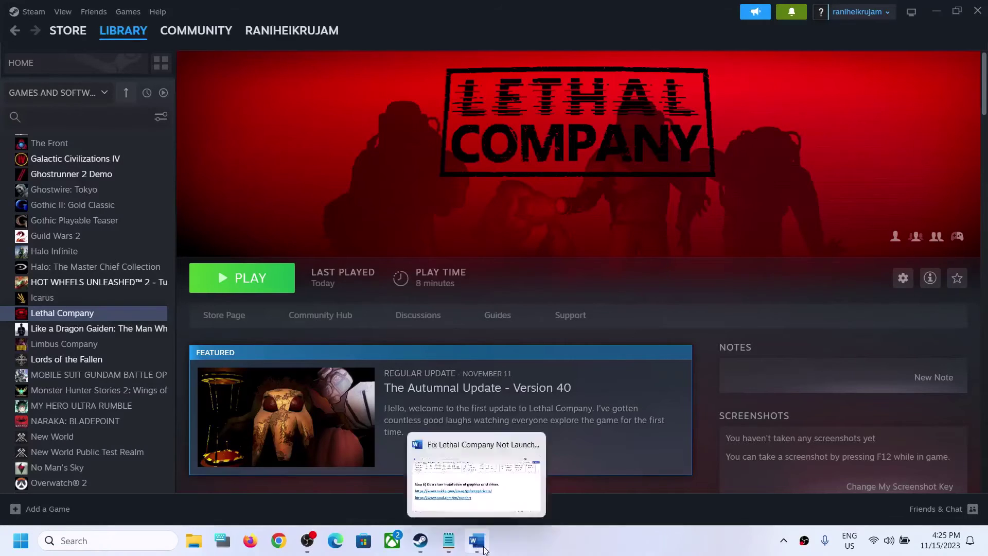
Highlight the guide's Step 7 on using the dedicated graphics card, then start a Windows search.
left_click(477, 541)
scroll(347, 367, "down", 3)
left_click_drag(162, 344, 780, 366)
left_click(498, 383)
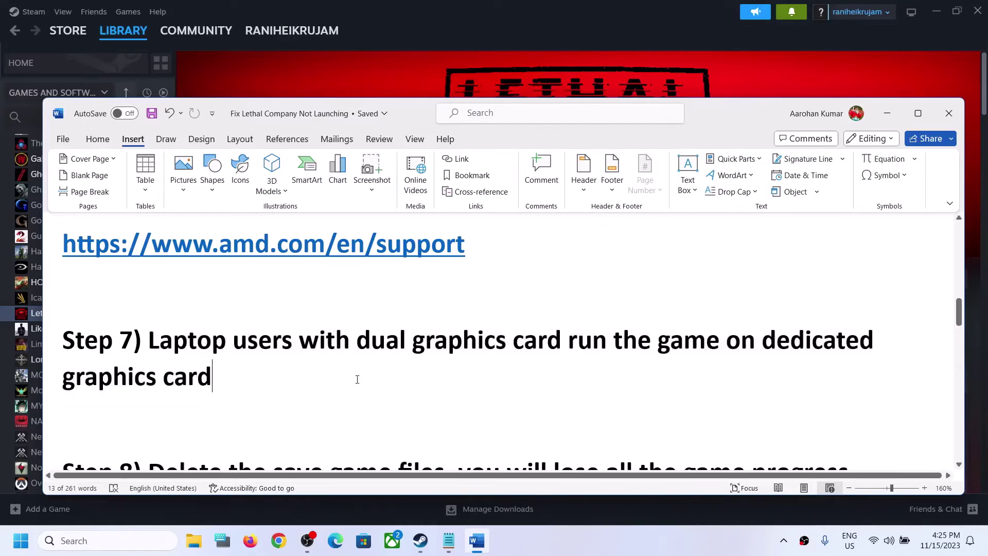
double_click(112, 375)
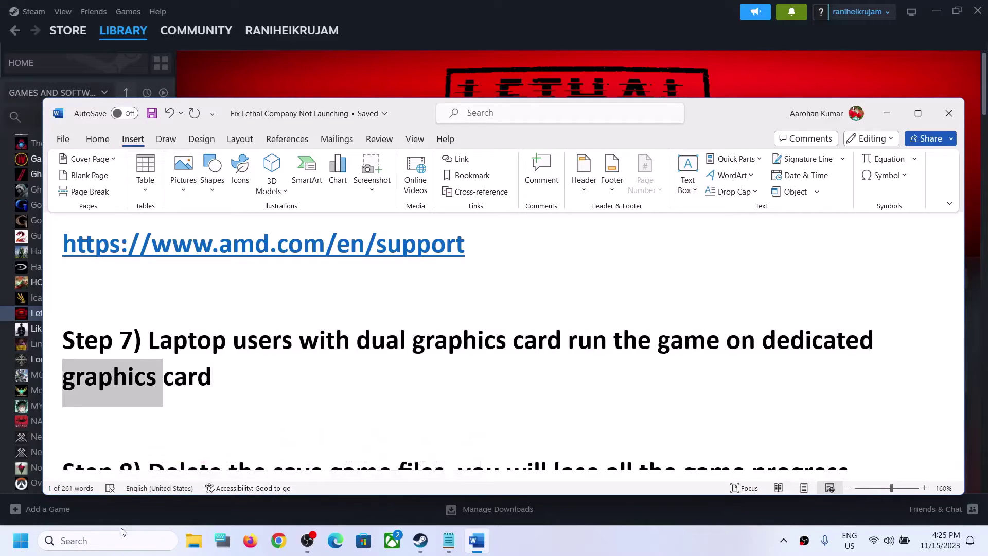
left_click(124, 542)
Search for graphics settings and open the Graphics settings page to browse for an app.
type("graphics settings")
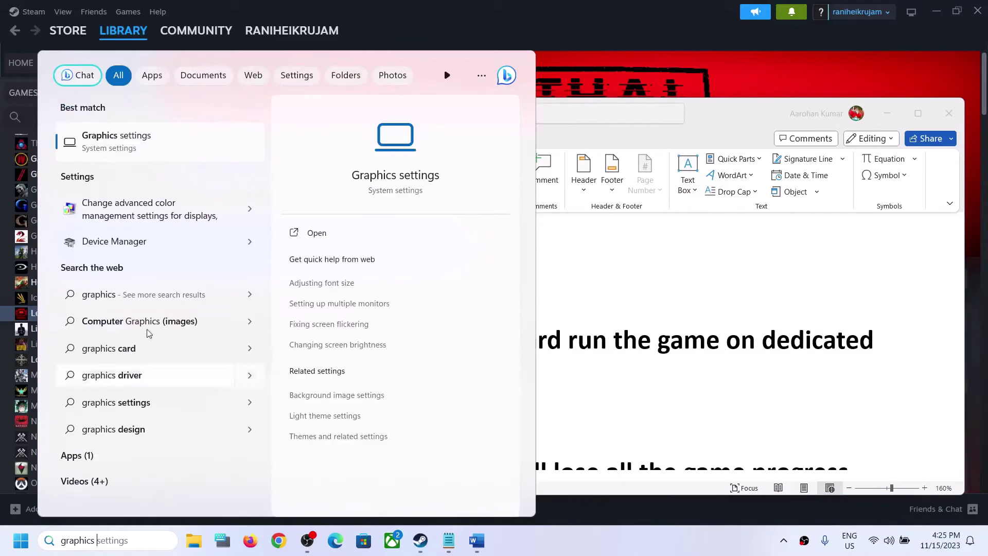
left_click(128, 155)
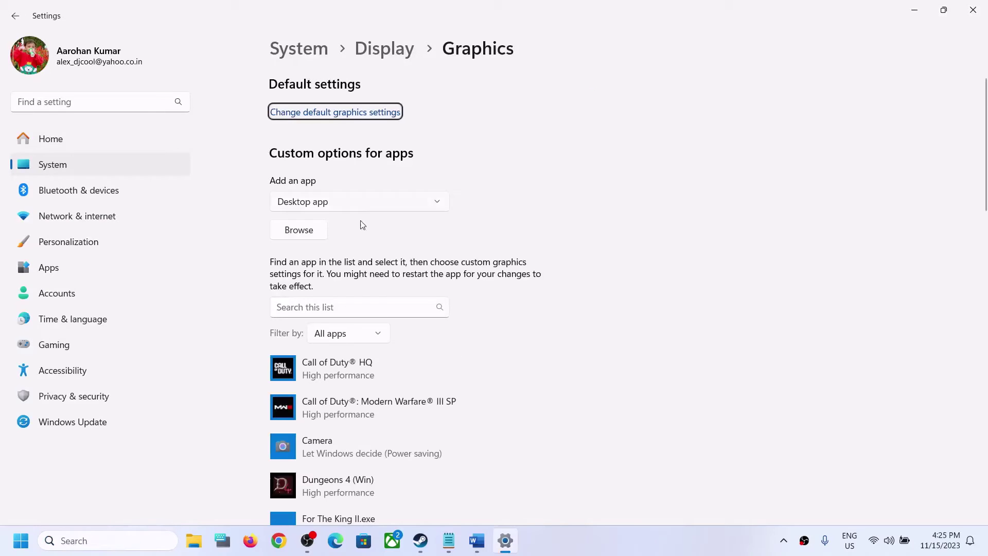
left_click(298, 230)
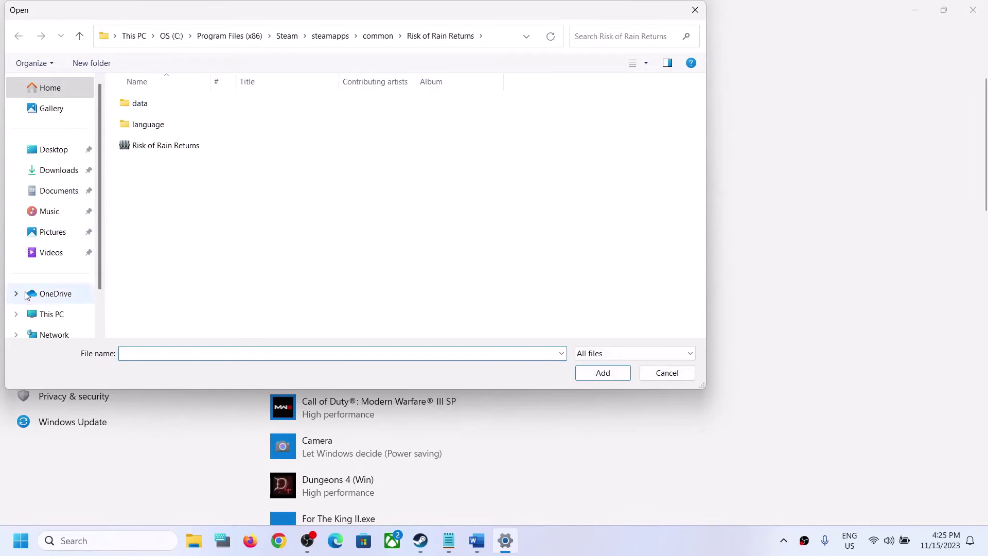
Add Lethal Company.exe from C:\Program Files (x86)\Steam\steamapps\common\Lethal Company to the app list.
left_click(41, 317)
double_click(203, 117)
scroll(196, 226, "down", 3)
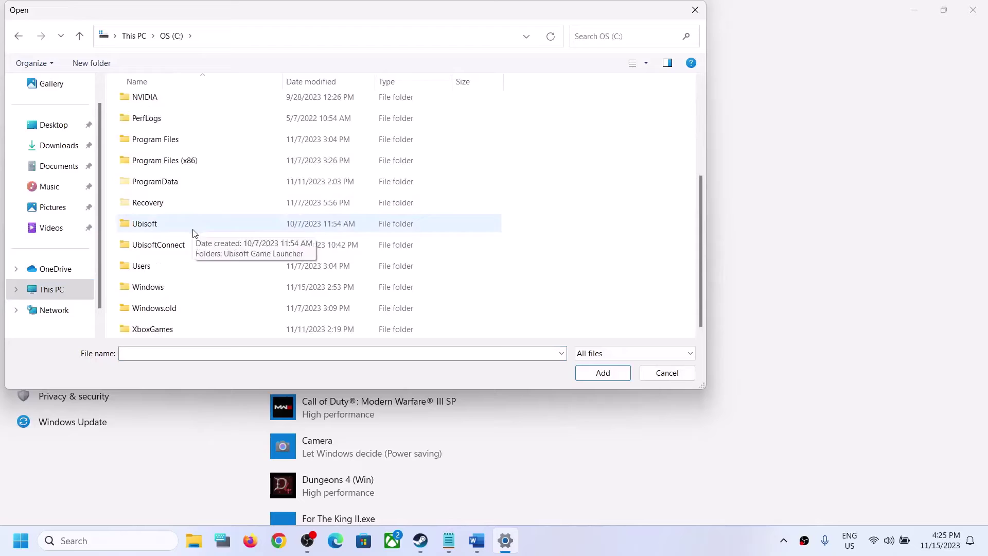
double_click(184, 168)
scroll(172, 206, "down", 5)
double_click(154, 242)
scroll(153, 242, "down", 5)
double_click(165, 201)
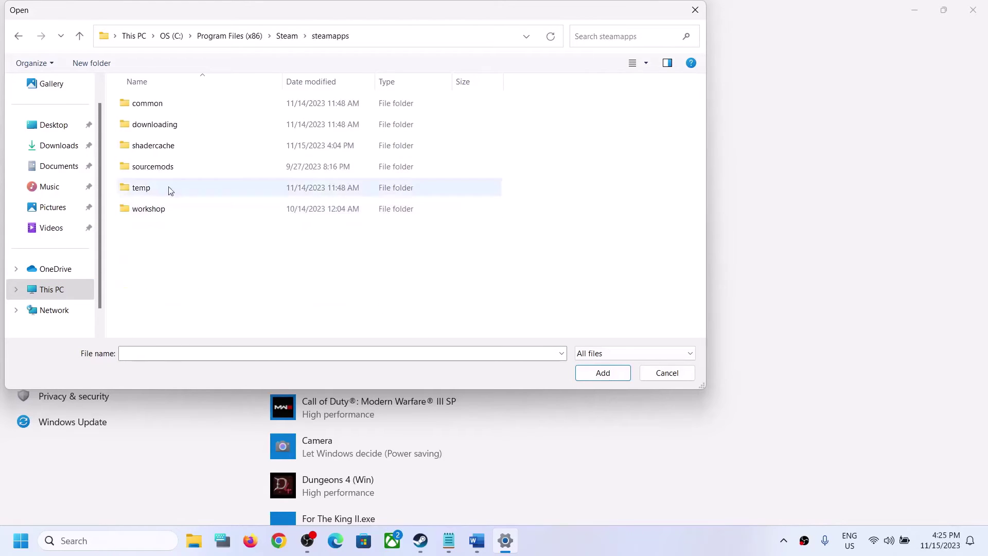
double_click(155, 108)
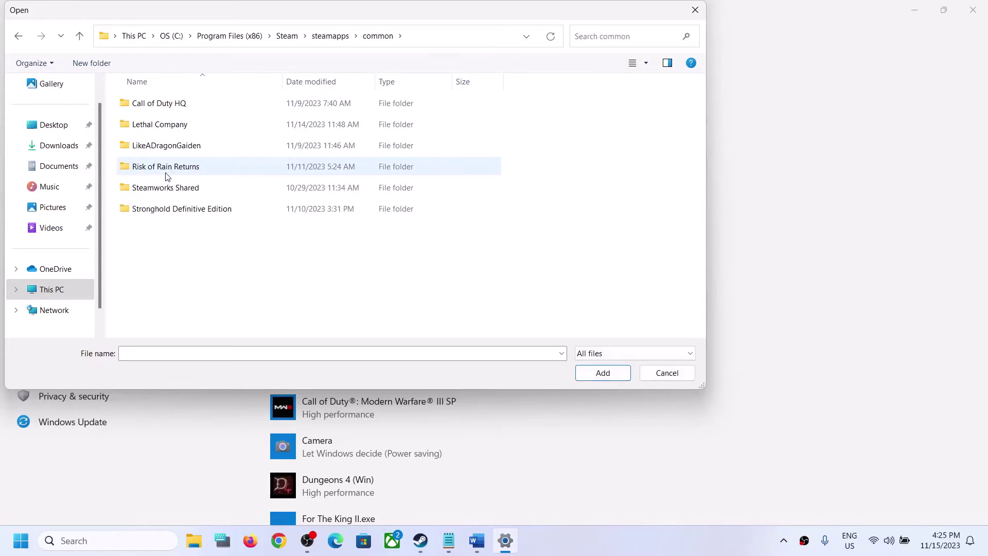
double_click(155, 125)
left_click(155, 147)
left_click(603, 372)
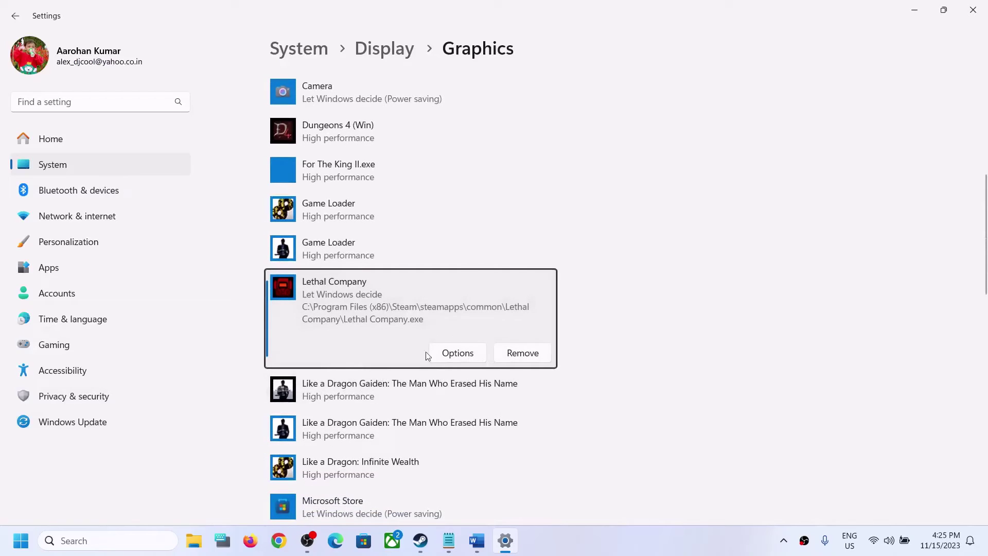
Set Lethal Company's graphics preference to High performance, save, and close Settings.
left_click(464, 352)
left_click(424, 264)
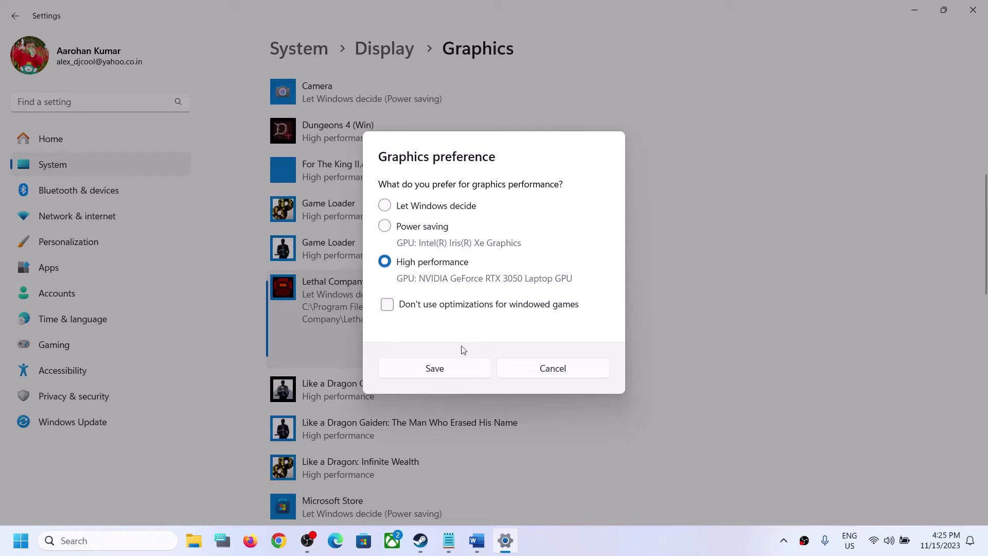
left_click(426, 374)
left_click(981, 12)
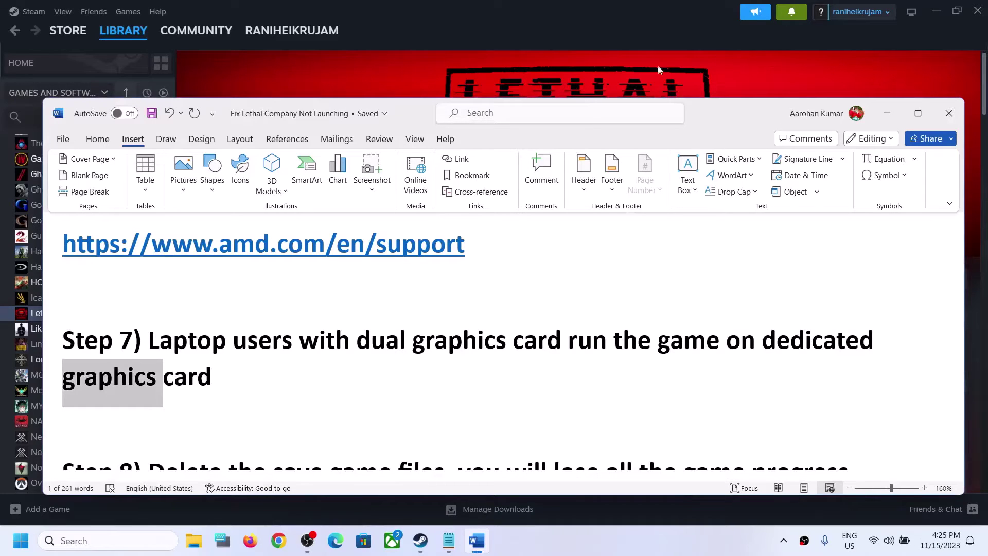
Highlight Step 8 on deleting save game files and its progress-loss warning, then minimize Word.
scroll(316, 295, "down", 3)
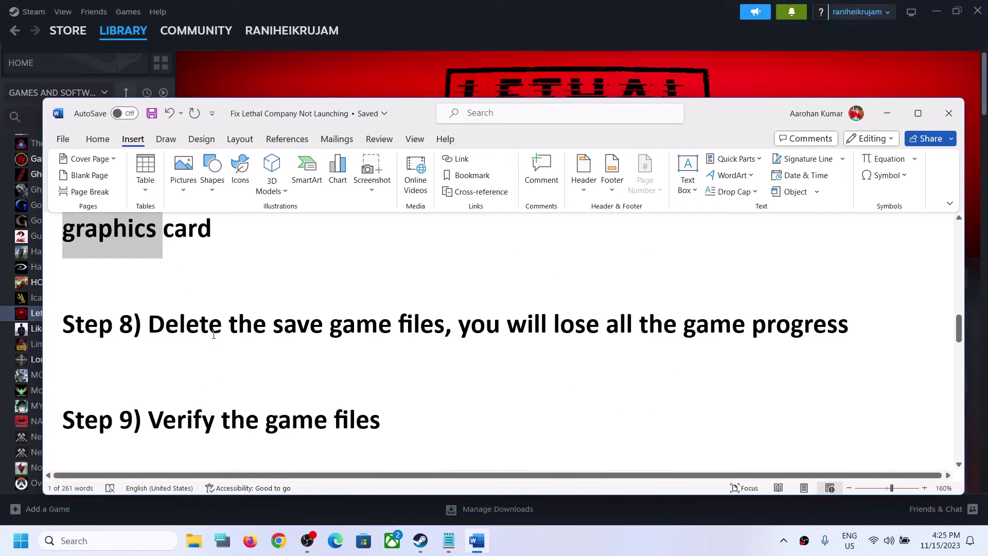
left_click_drag(159, 331, 444, 332)
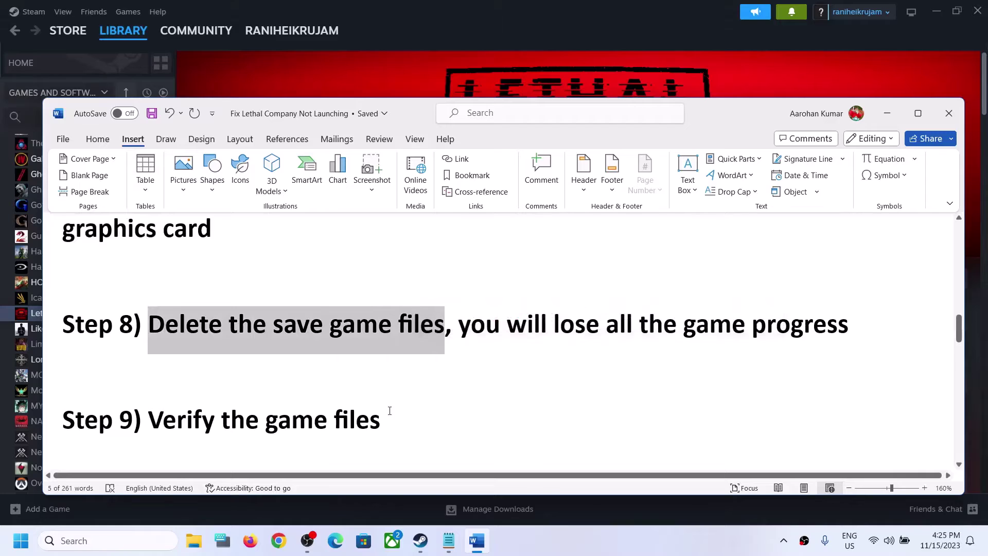
left_click_drag(459, 329, 849, 330)
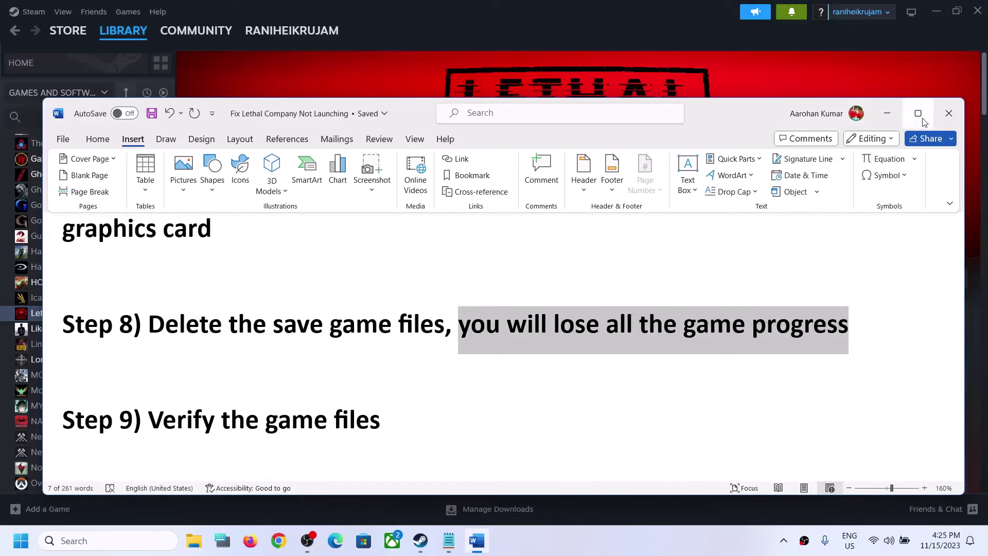
left_click(887, 113)
In File Explorer, browse to C:\Users and the user's profile folder, checking view options.
left_click(193, 543)
double_click(165, 125)
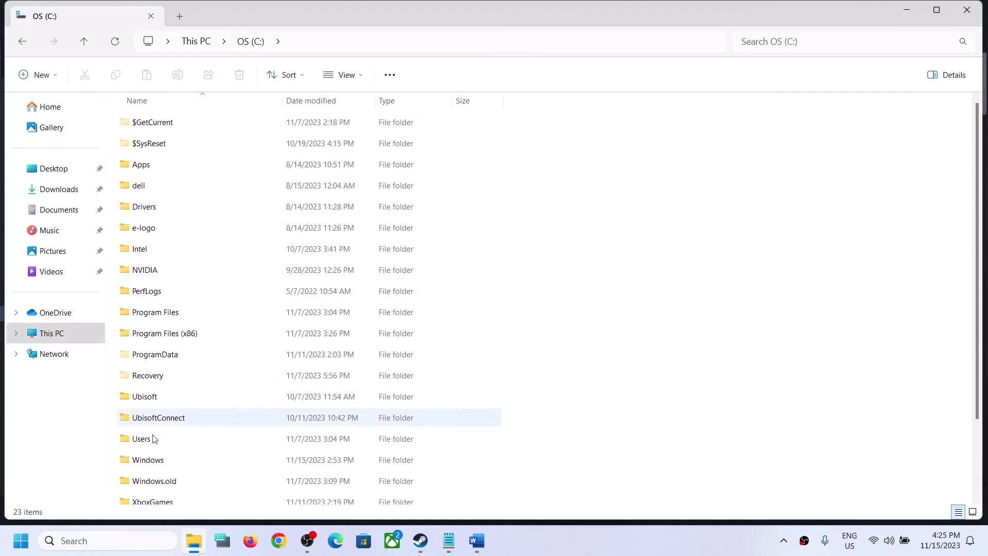
double_click(141, 439)
left_click(145, 166)
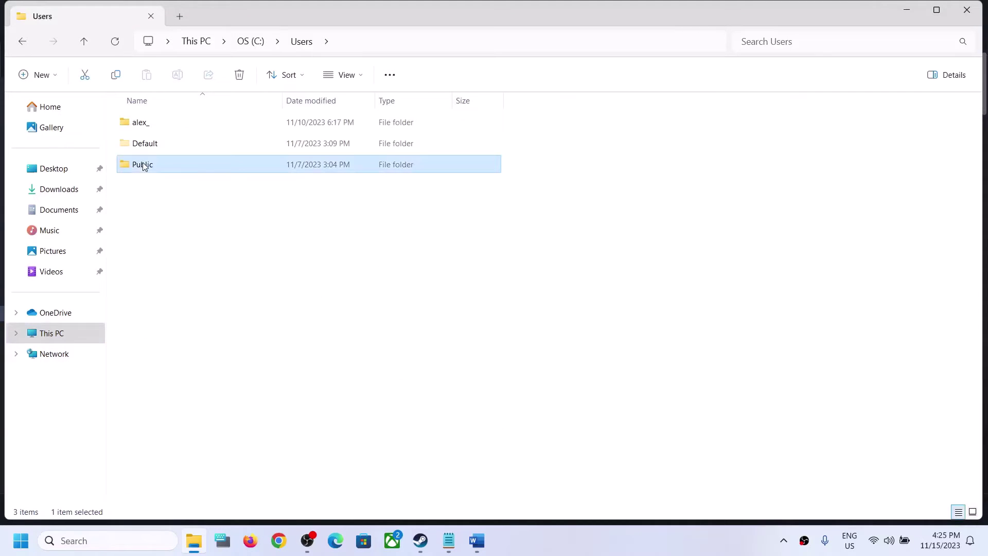
left_click(146, 123)
double_click(157, 128)
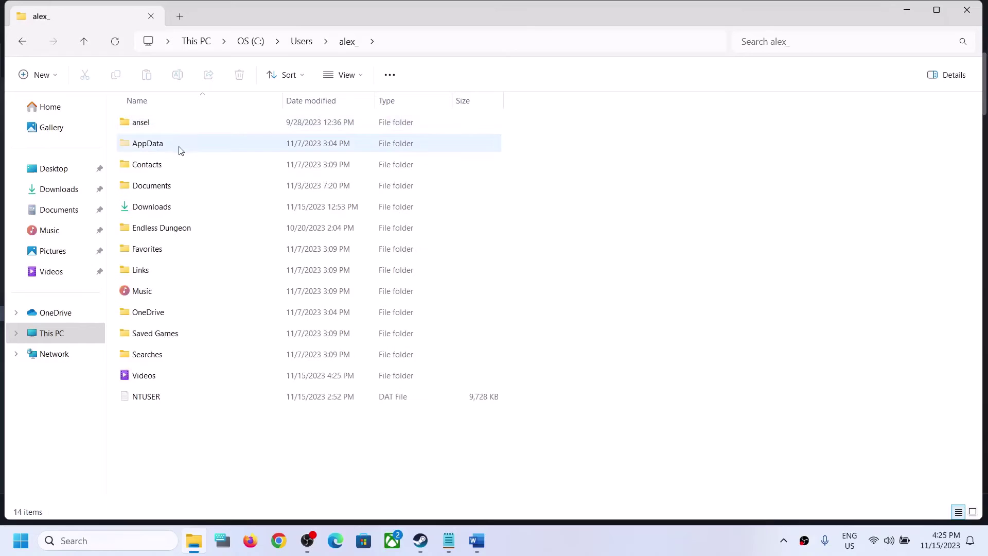
left_click(163, 144)
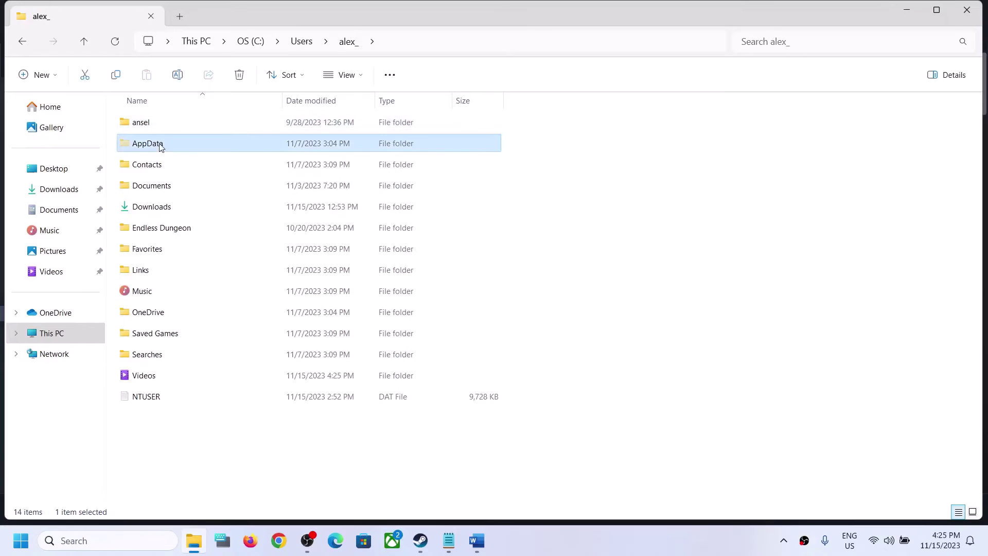
left_click(364, 78)
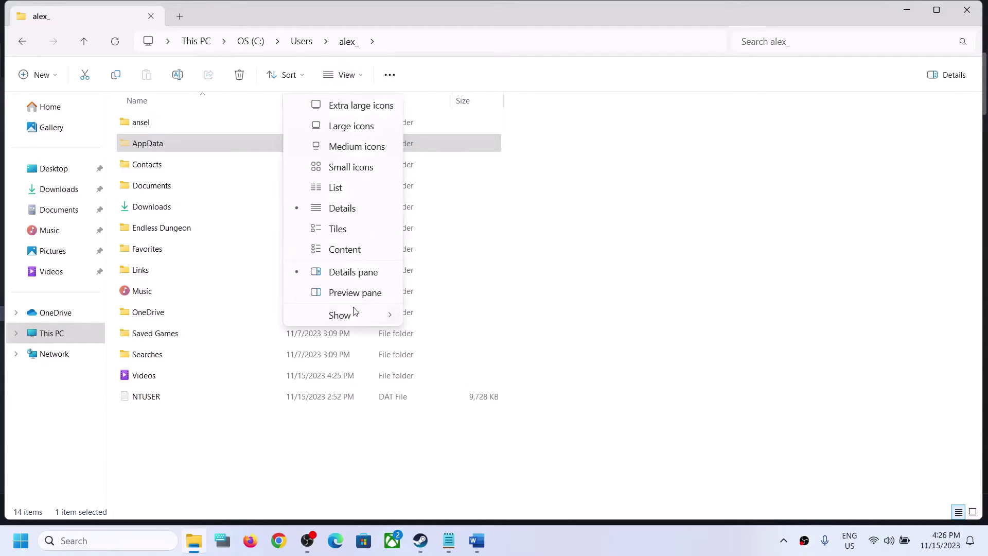
mouse_move(354, 315)
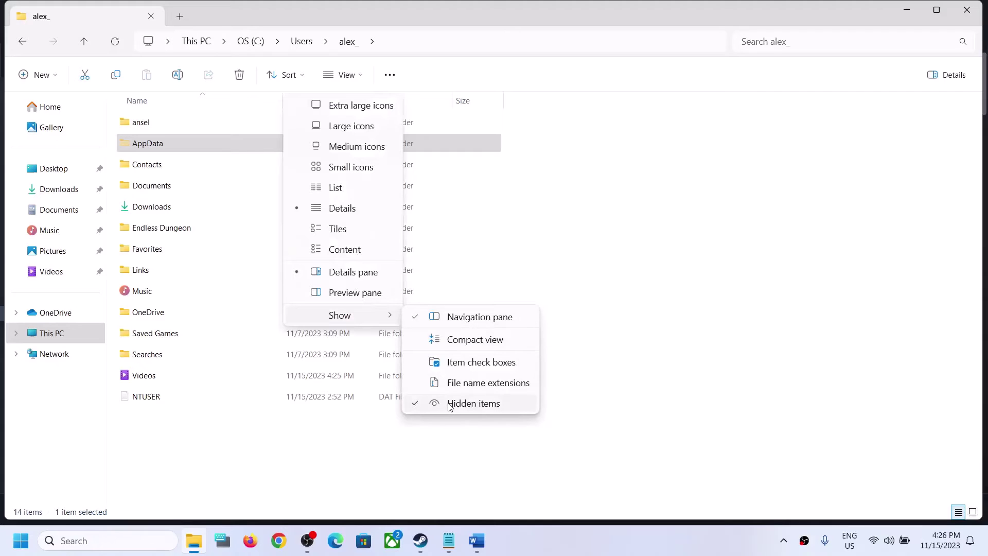
left_click(142, 148)
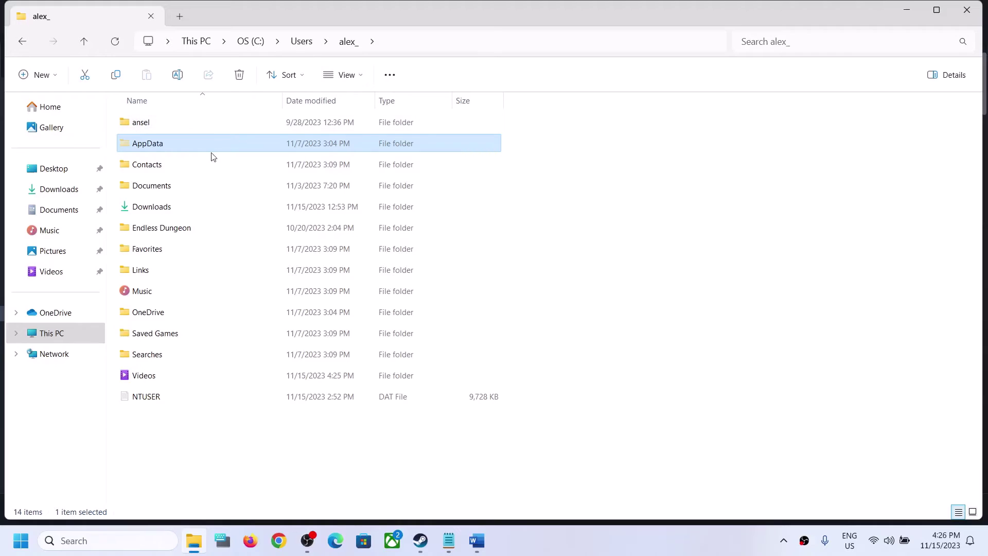
Delete the Lethal Company folder in AppData\LocalLow\ZeekerssRBLX and close Explorer.
double_click(160, 149)
left_click(163, 149)
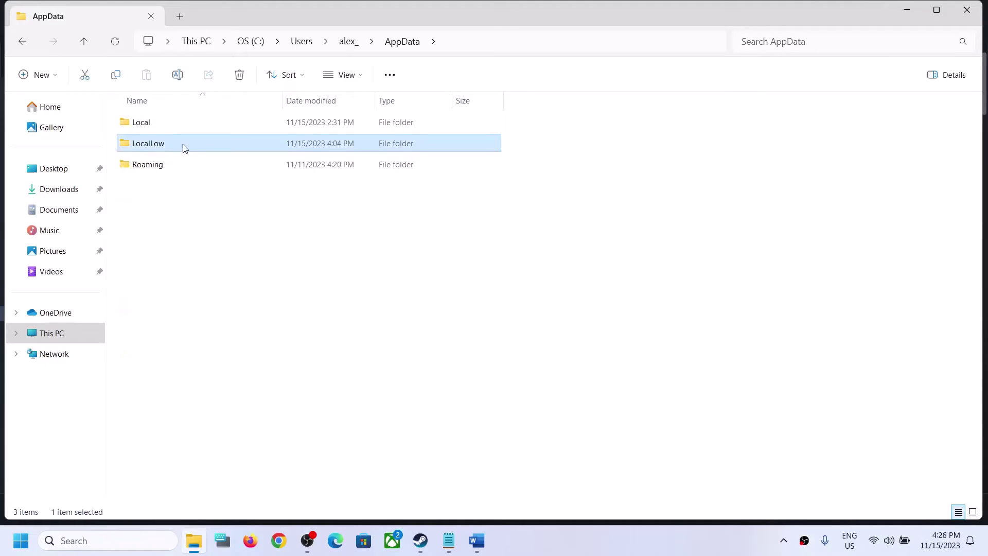
double_click(178, 148)
left_click(150, 127)
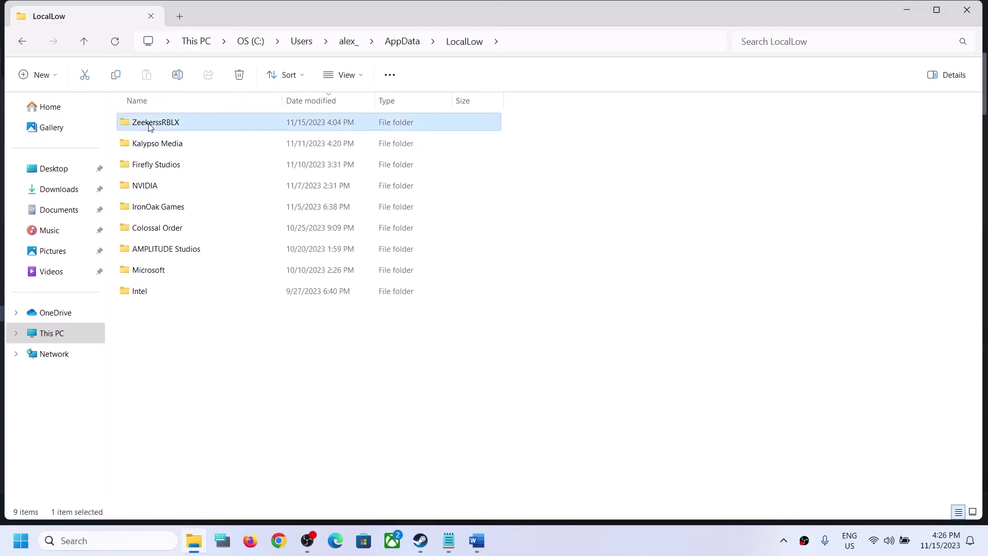
double_click(159, 128)
left_click(163, 126)
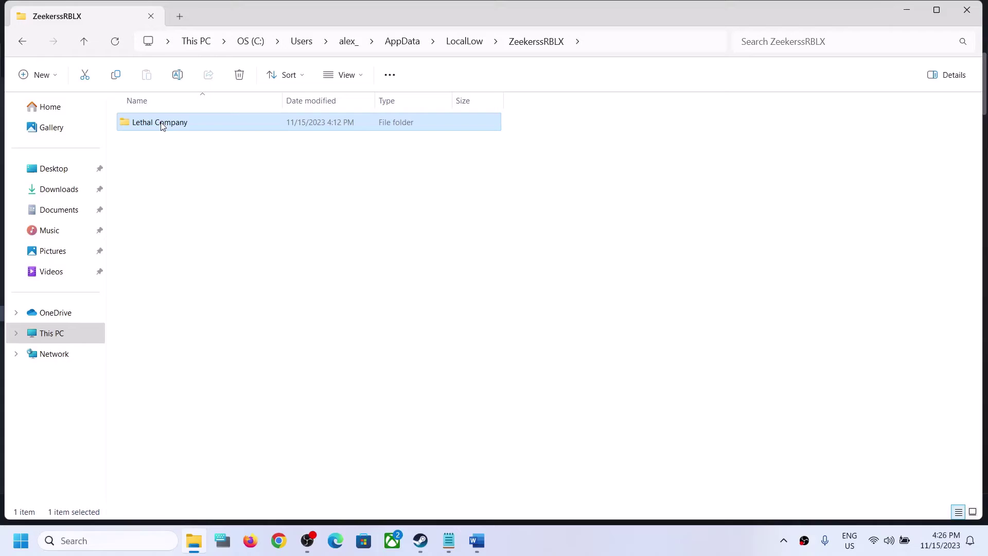
right_click(163, 126)
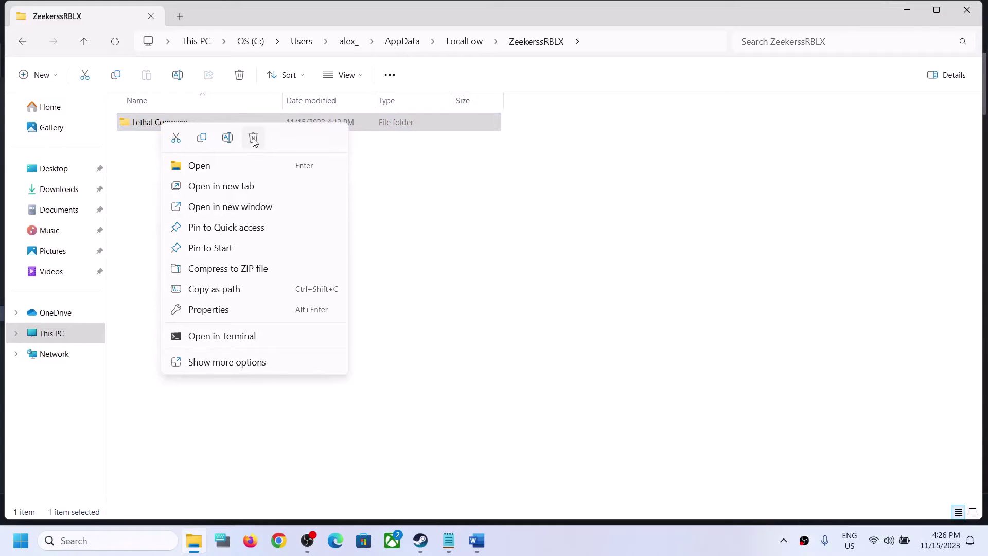
left_click(454, 230)
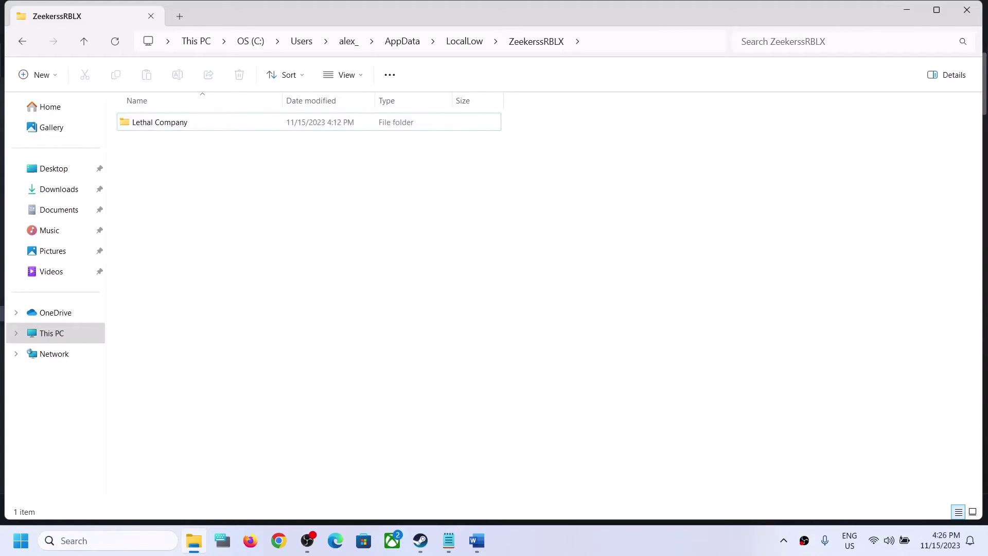
left_click(968, 10)
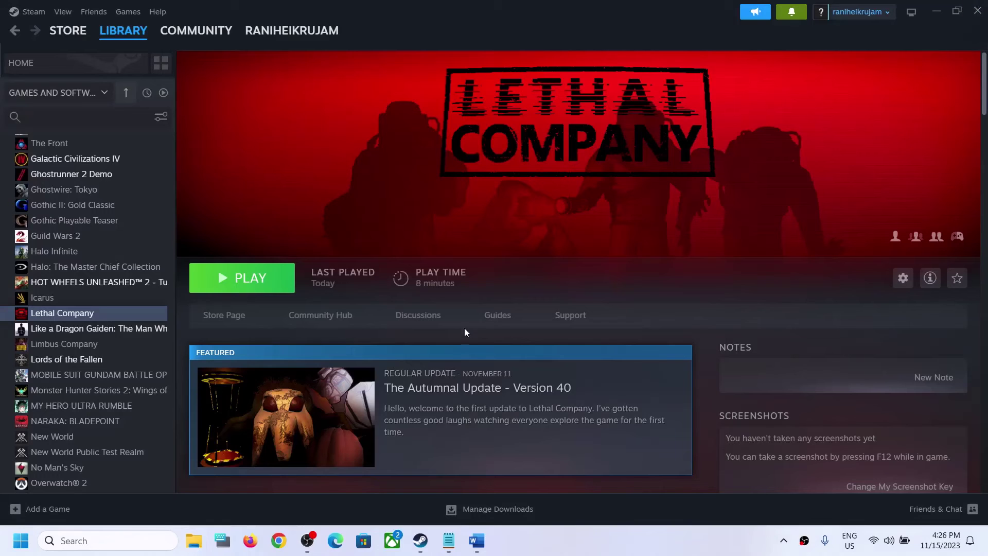
Highlight the guide's Step 9 heading on verifying the game files.
left_click(478, 541)
scroll(236, 346, "down", 1)
left_click(547, 400)
key("ctrl+shift+Left")
key("ctrl+shift+Left")
key("ctrl+shift+Left")
key("ctrl+shift+Left")
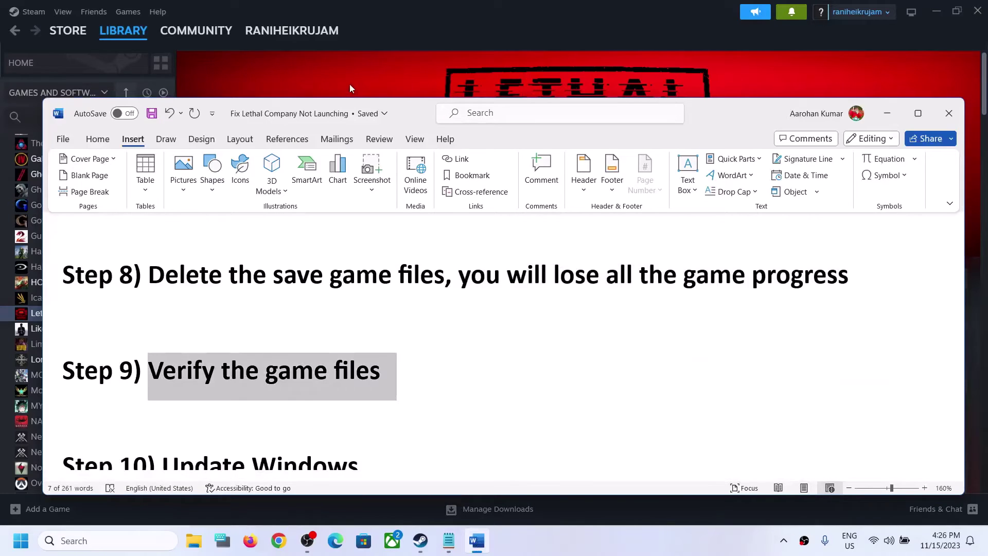
Verify integrity of Lethal Company's game files from Properties > Installed Files in Steam.
left_click(351, 91)
right_click(56, 314)
left_click(80, 416)
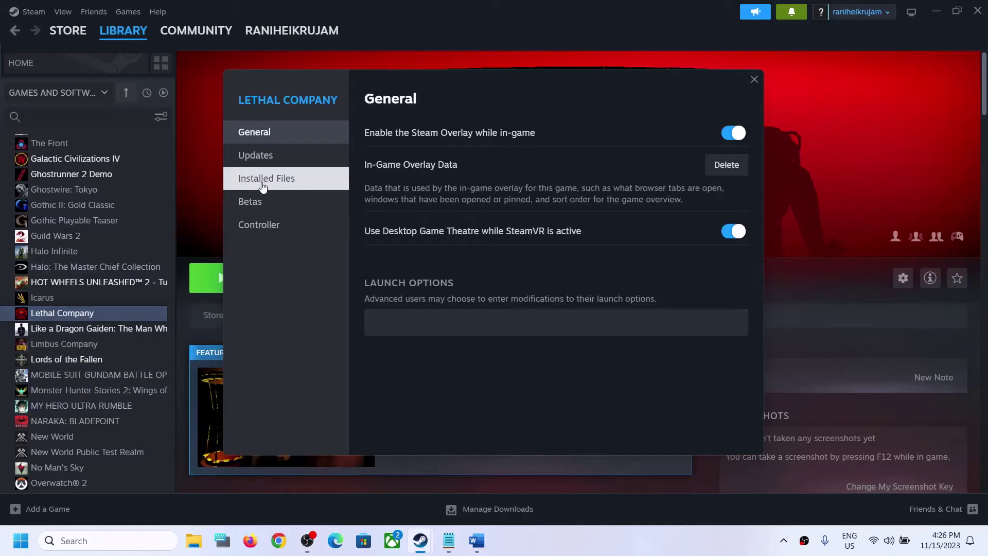
left_click(263, 187)
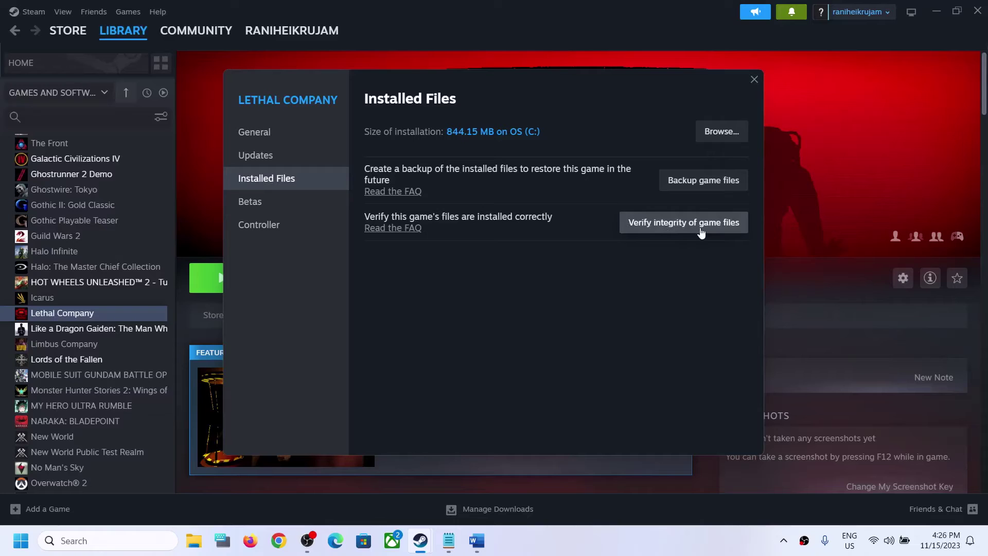
left_click(754, 80)
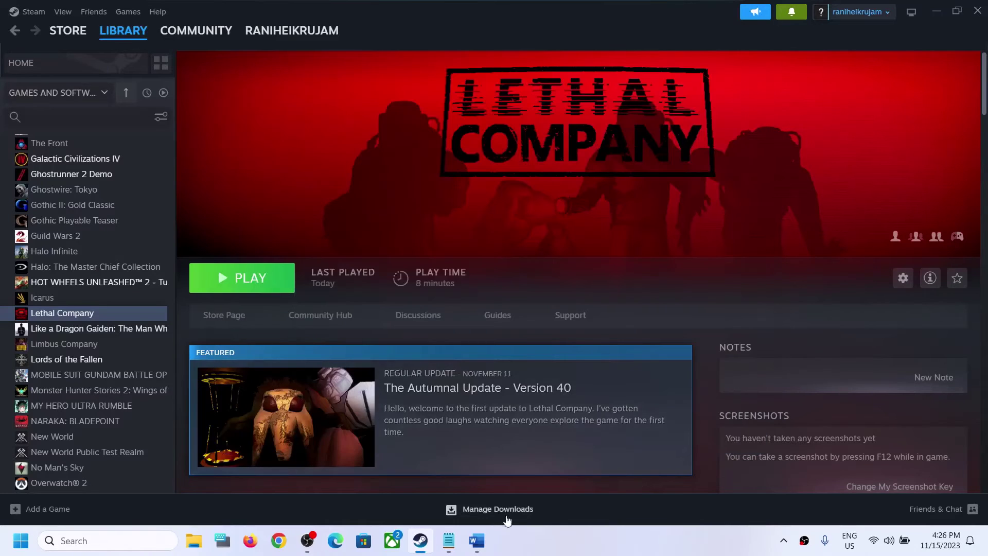
Highlight the guide's Update Windows step and bring up Windows Settings.
left_click(477, 540)
scroll(301, 412, "down", 2)
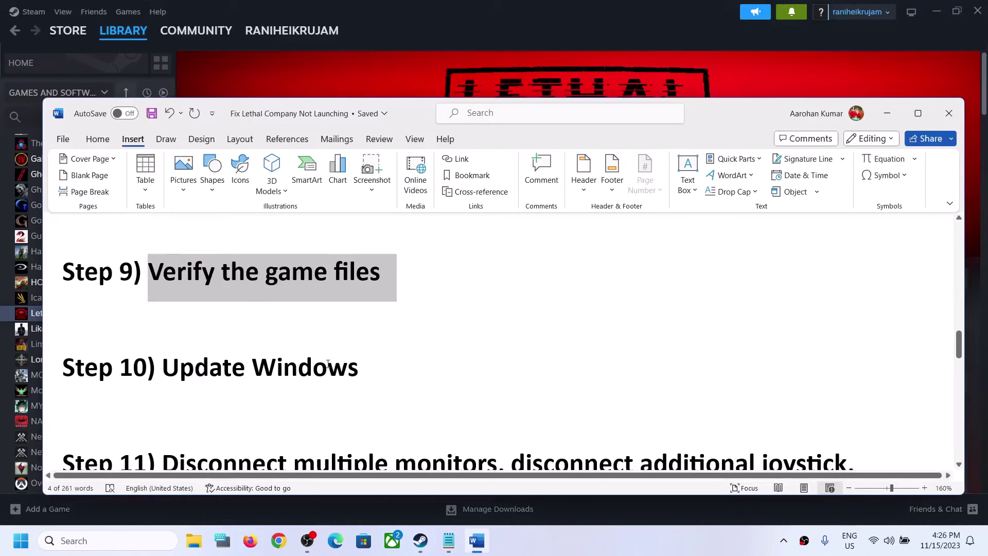
triple_click(204, 362)
left_click(639, 41)
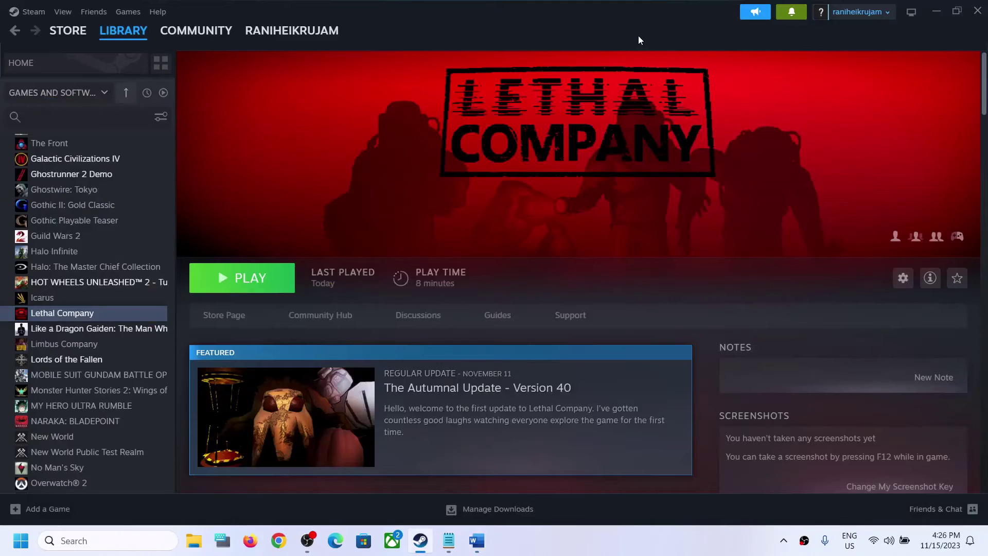
key("super+i")
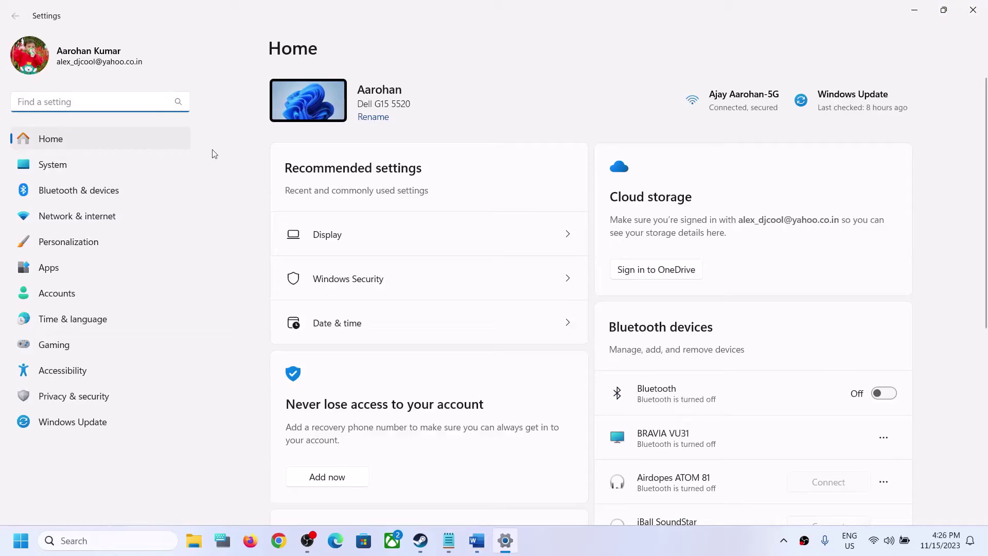
Start a Windows Update check in Settings, then bring the Word guide back in front.
left_click(57, 427)
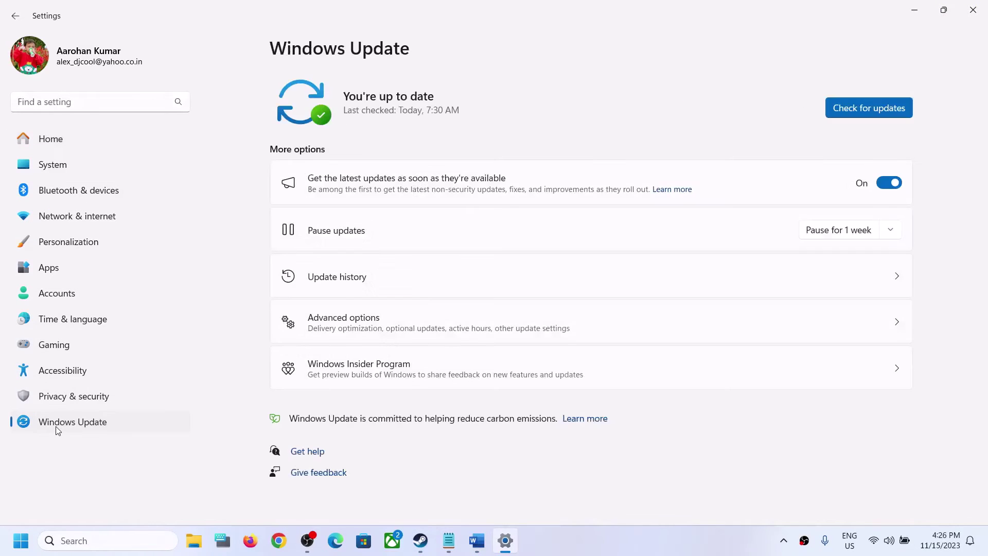
left_click(859, 108)
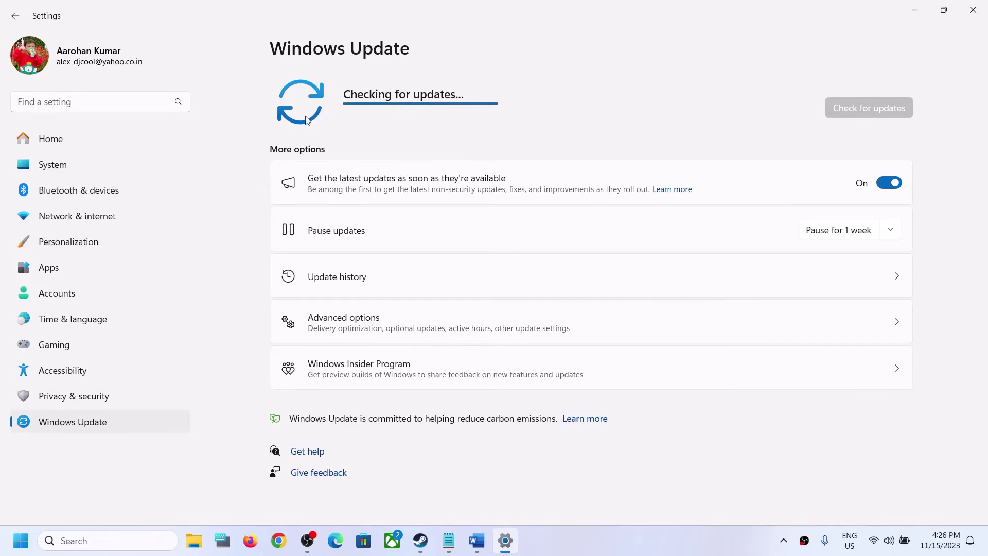
key("super")
left_click(373, 497)
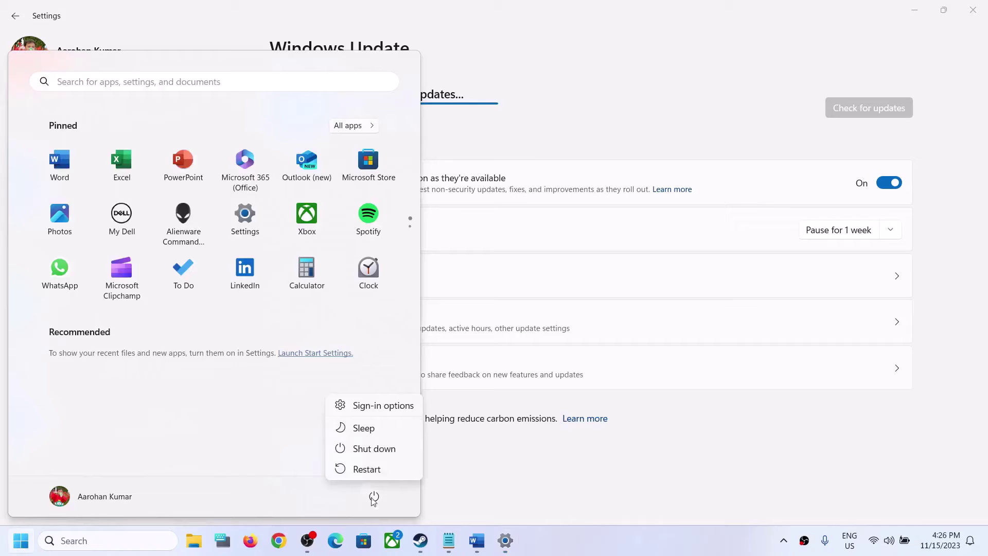
left_click(687, 473)
left_click(688, 473)
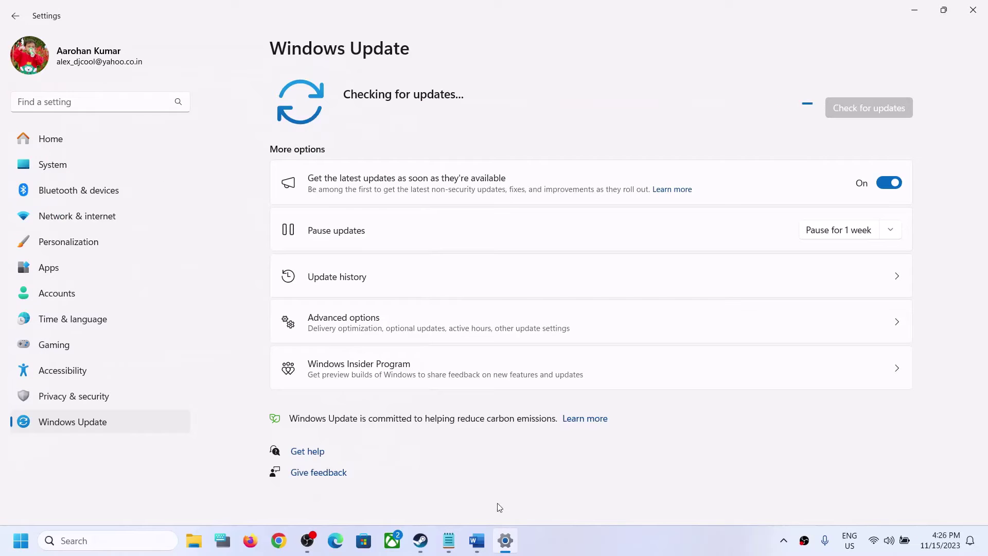
left_click(420, 540)
left_click(477, 540)
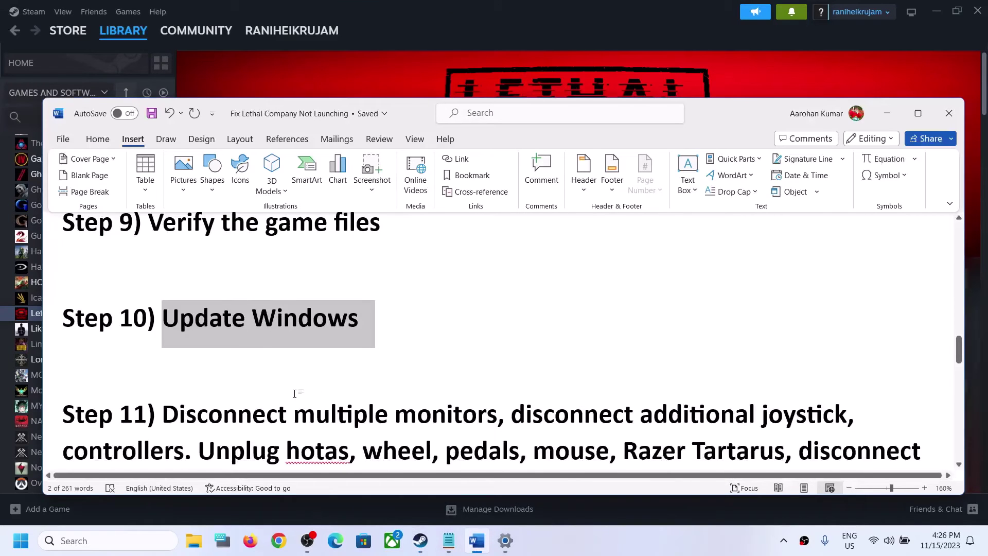
Highlight the guide's disconnect-monitors, unplug-devices and Disable Steam Overlay instructions.
scroll(294, 394, "down", 2)
left_click_drag(163, 315, 465, 317)
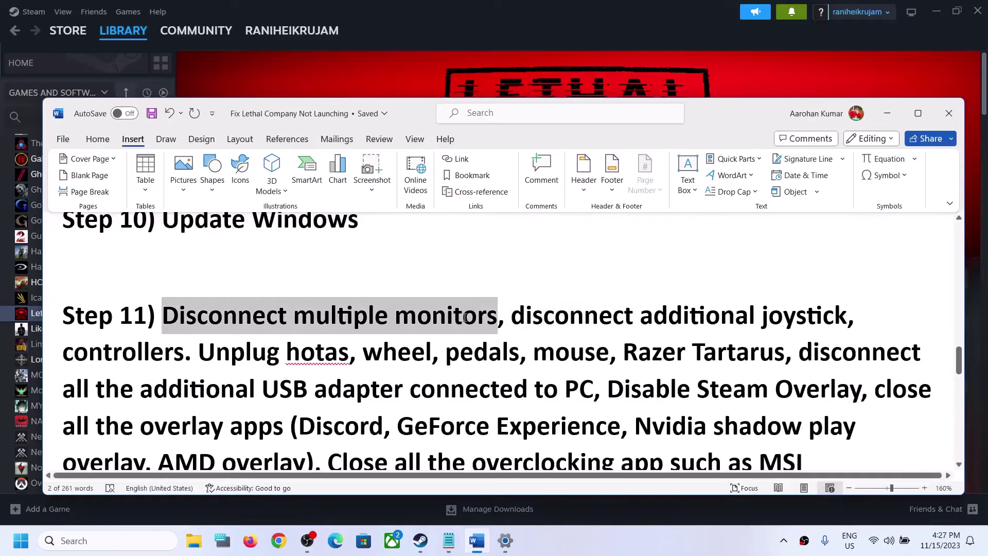
scroll(627, 346, "down", 1)
left_click_drag(513, 268, 595, 343)
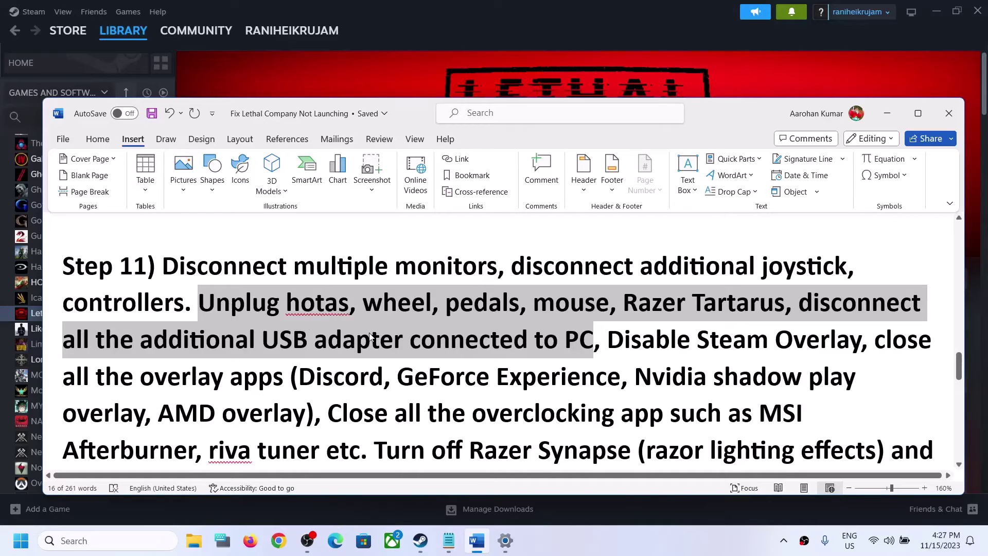
left_click_drag(609, 344, 775, 342)
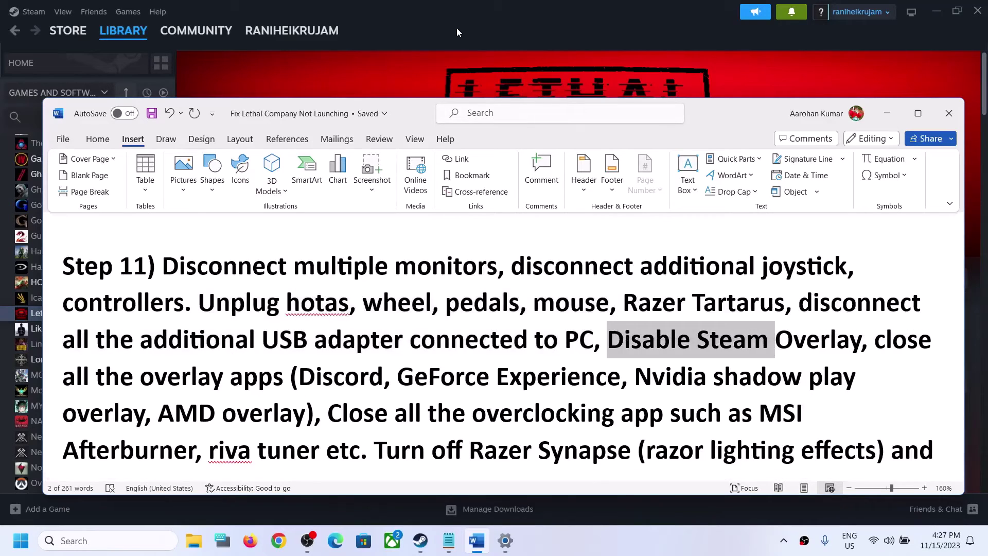
Turn off 'Enable the Steam Overlay while in-game' in Lethal Company's Steam properties.
left_click(464, 34)
right_click(85, 320)
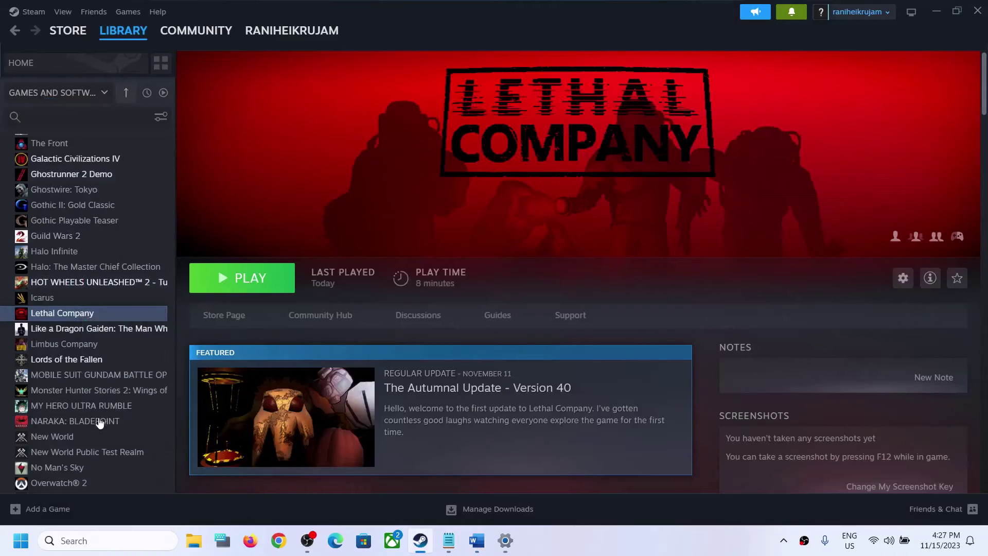
left_click(115, 412)
left_click(732, 135)
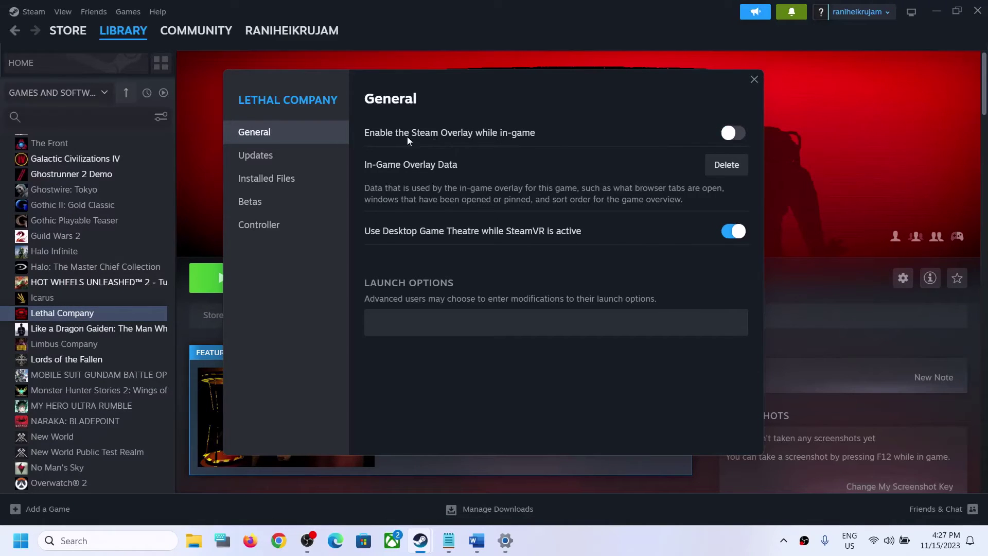
left_click(755, 79)
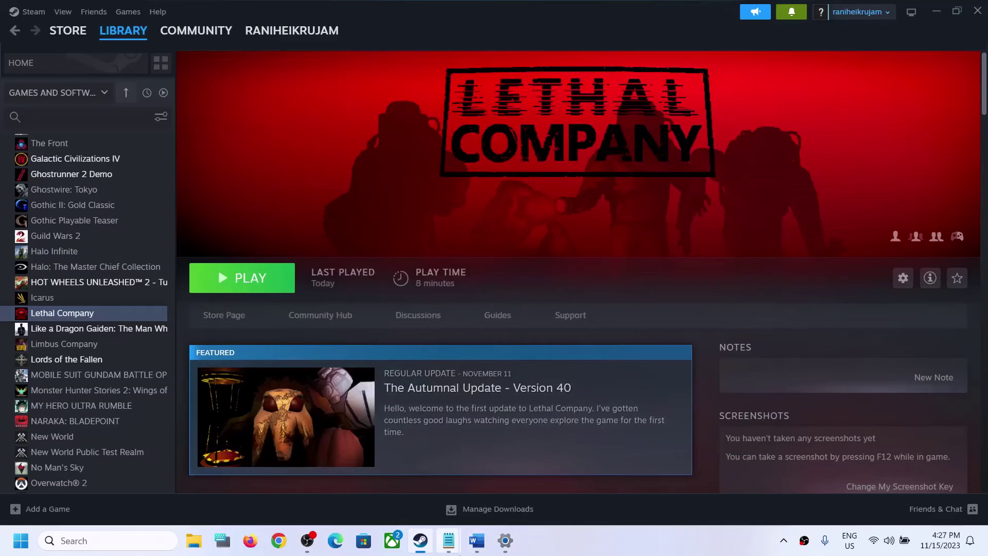
left_click(480, 549)
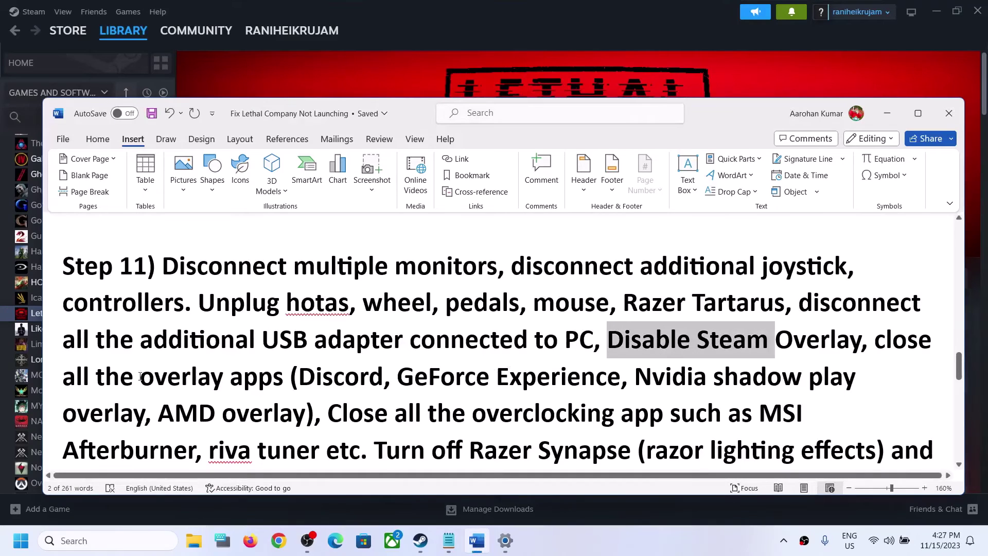
Highlight the close-overlay-apps instruction, including Discord and GeForce Experience.
left_click_drag(875, 342, 273, 375)
scroll(546, 426, "down", 1)
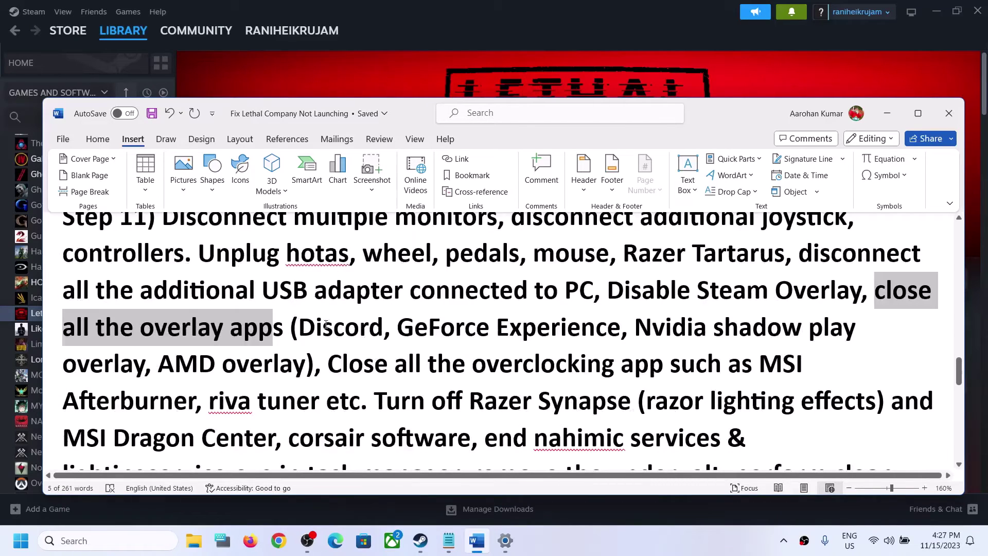
double_click(306, 327)
left_click_drag(399, 327, 584, 323)
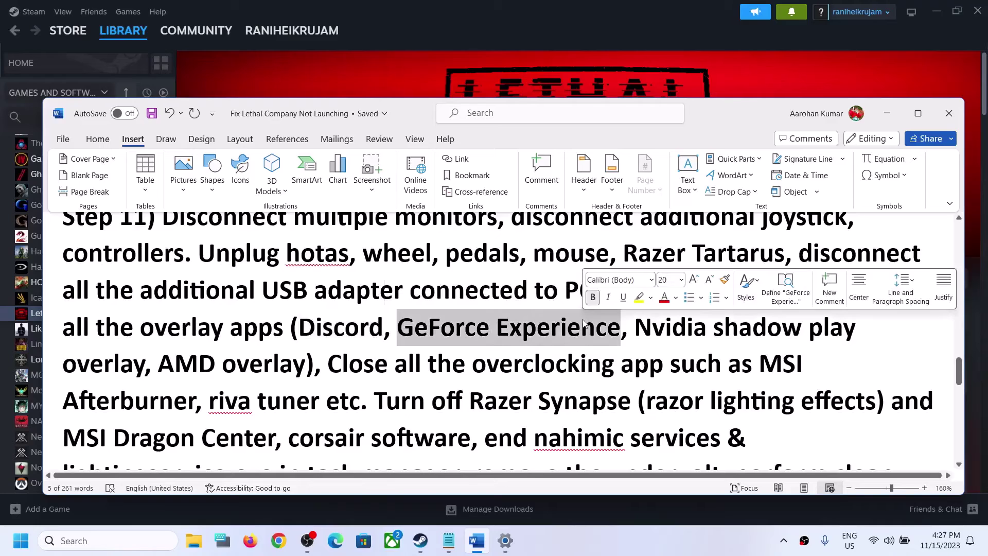
left_click(913, 314)
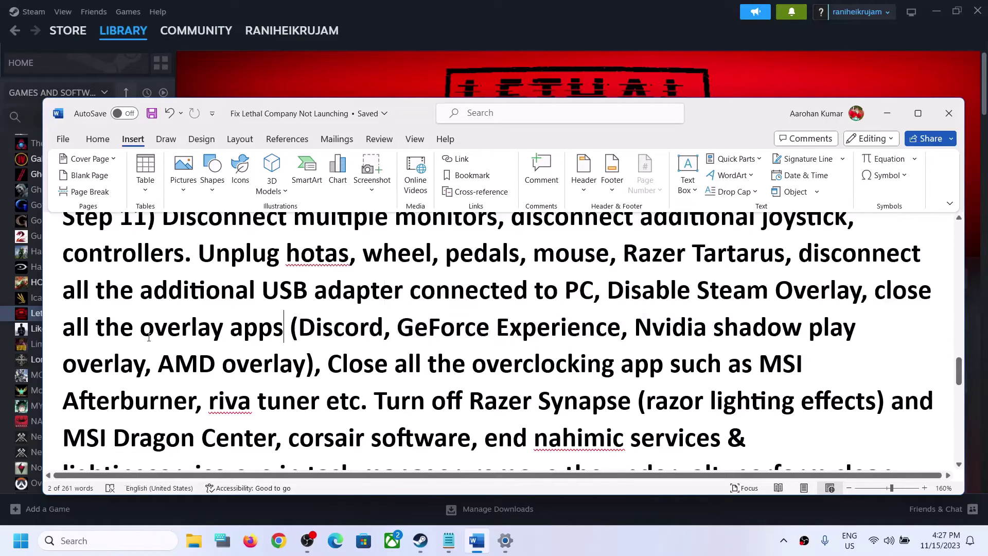
left_click_drag(872, 292, 493, 322)
Highlight the close-overclocking-apps and Razer Synapse / Task Manager instructions.
scroll(453, 337, "down", 1)
left_click_drag(567, 322, 352, 355)
left_click_drag(331, 318, 670, 323)
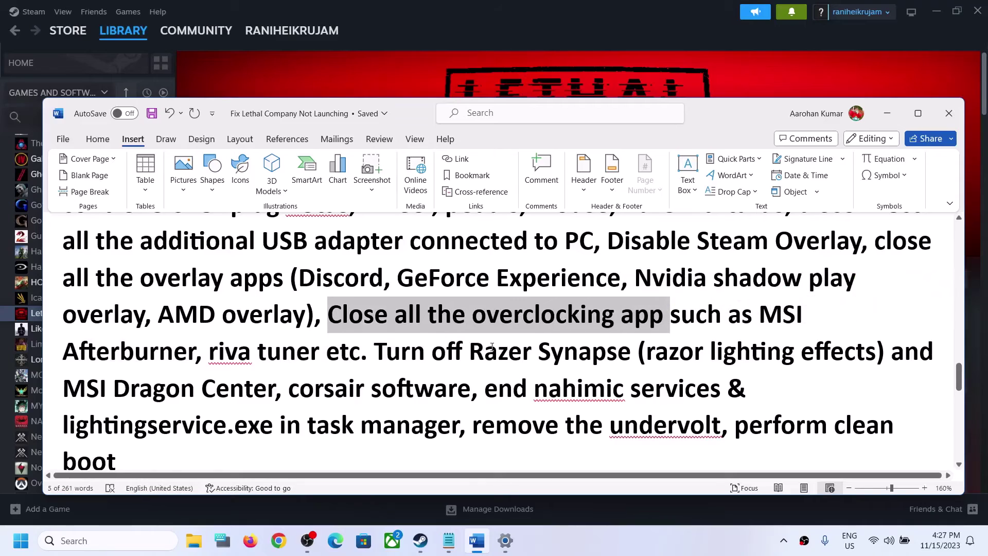
scroll(396, 320, "down", 1)
left_click_drag(445, 302, 459, 378)
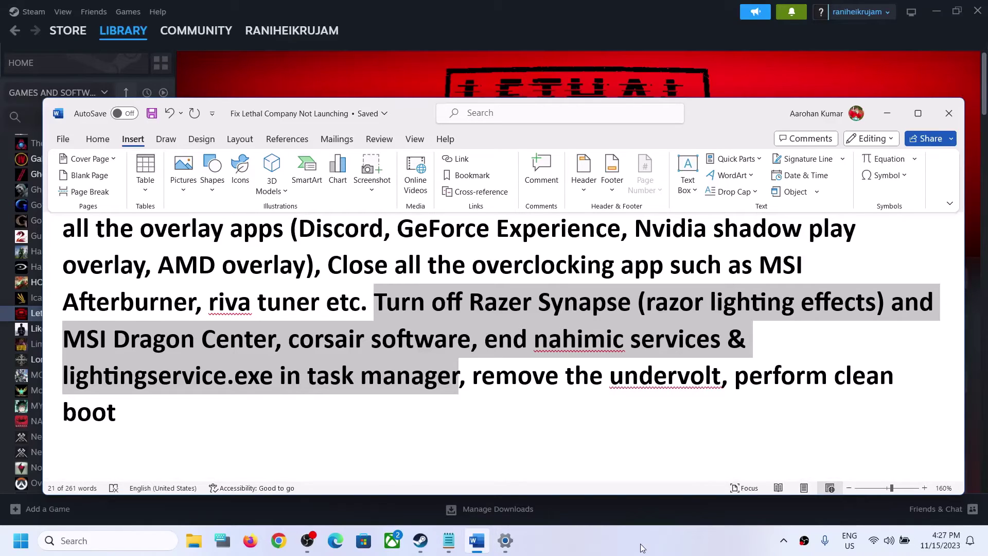
Highlight the guide's undervolt and clean boot steps.
left_click(413, 44)
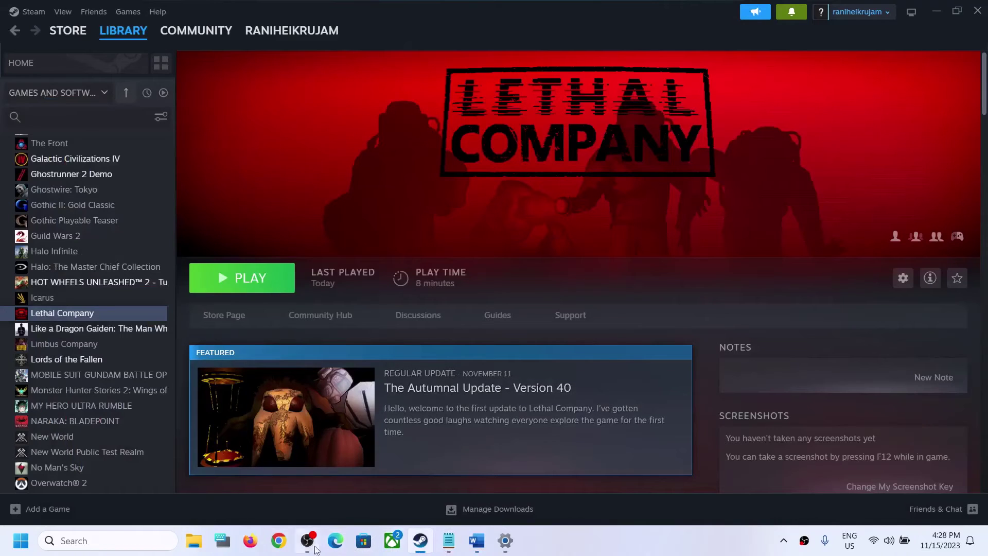
left_click(478, 541)
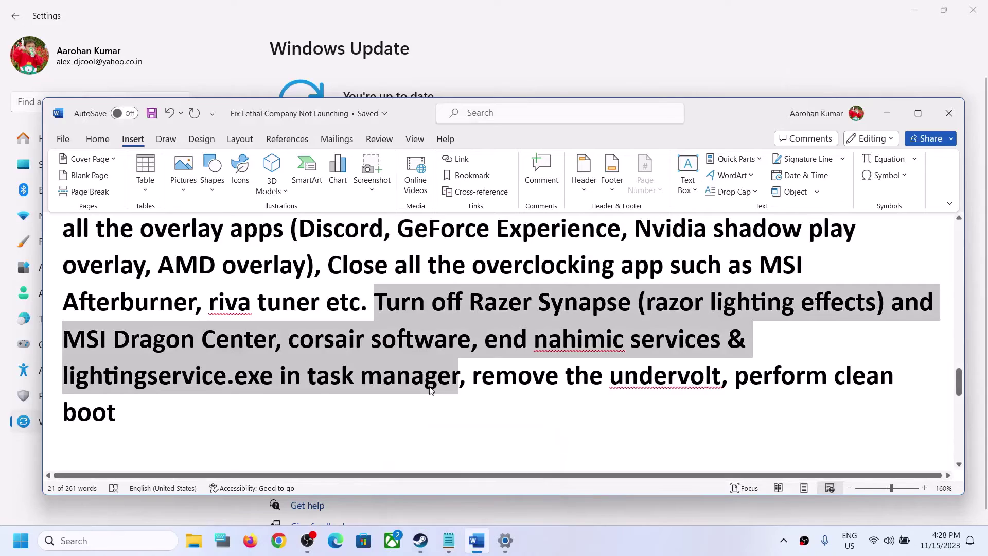
left_click_drag(479, 379, 812, 410)
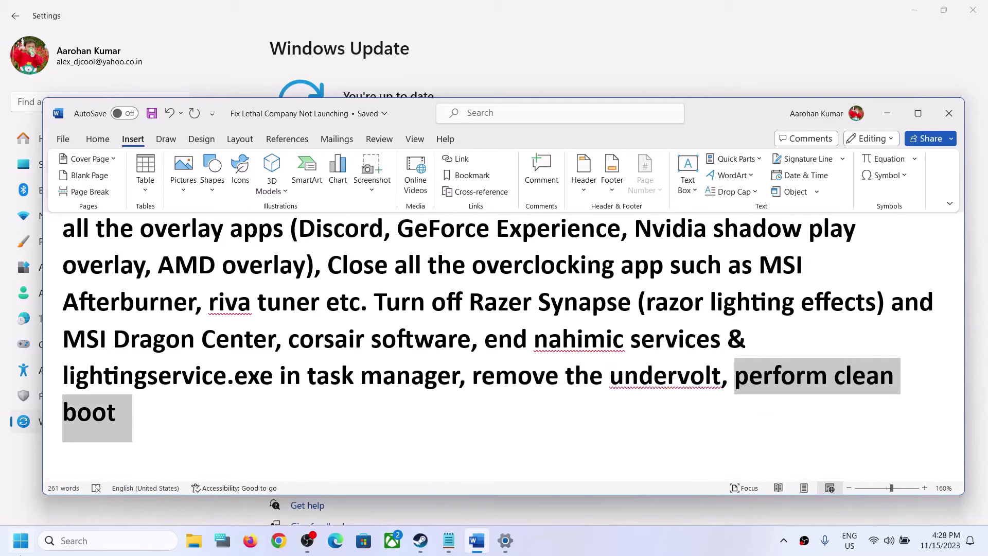
left_click(82, 541)
Open System Configuration via 'syst' search, hide all Microsoft services on Services, and confirm with OK.
type("system")
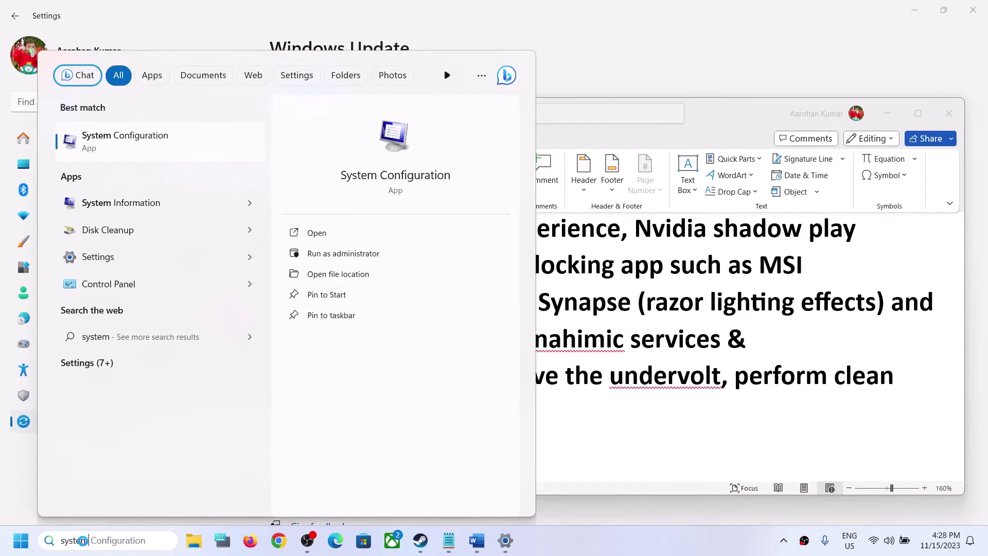
key("Right")
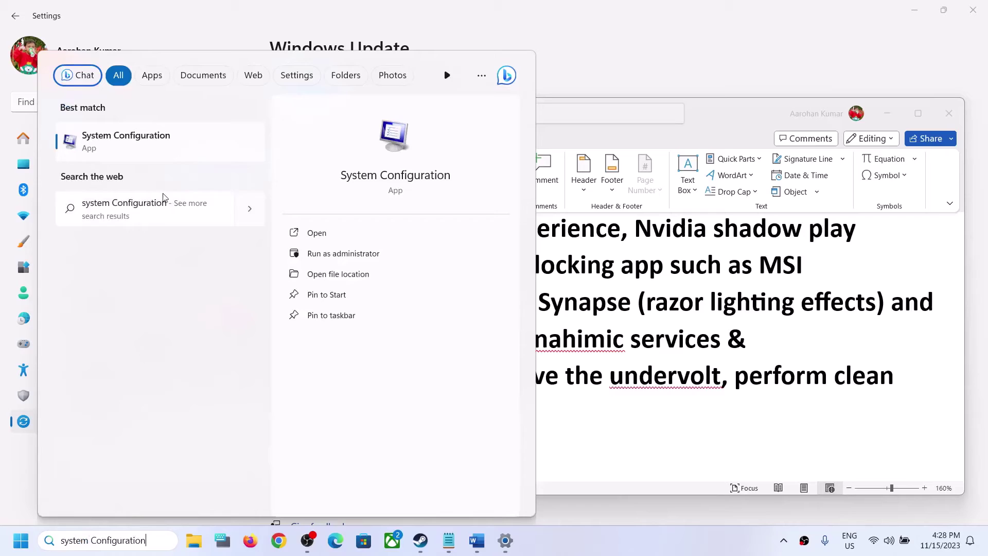
left_click(115, 137)
left_click(398, 170)
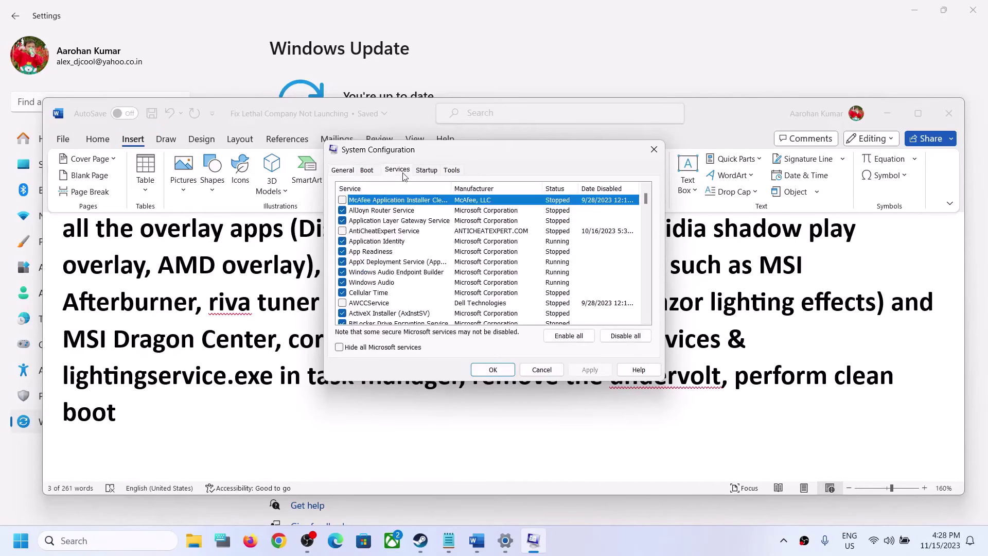
left_click(340, 348)
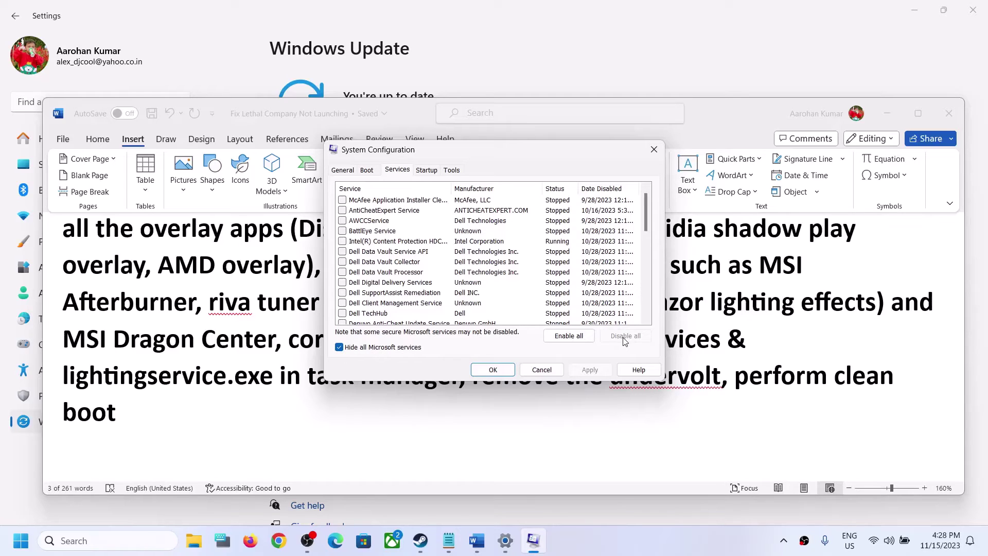
left_click(493, 370)
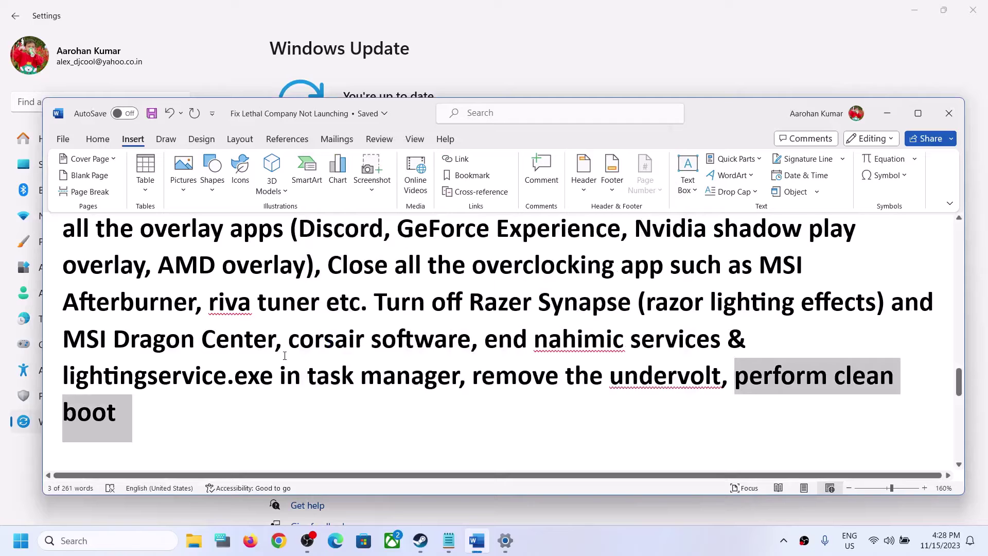
Copy 'View Advanced system settings' from the virtual memory section into Windows search.
scroll(318, 402, "down", 5)
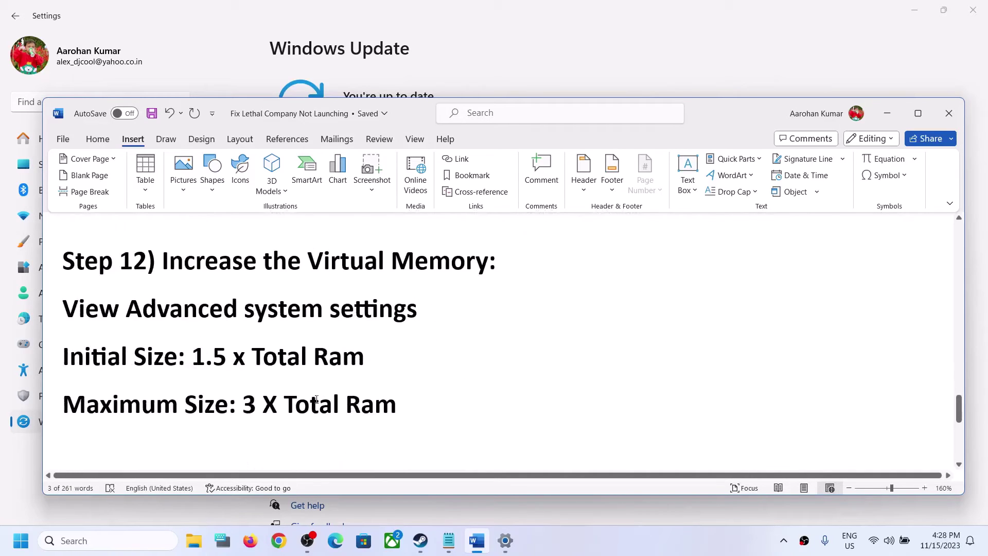
left_click_drag(178, 270, 497, 264)
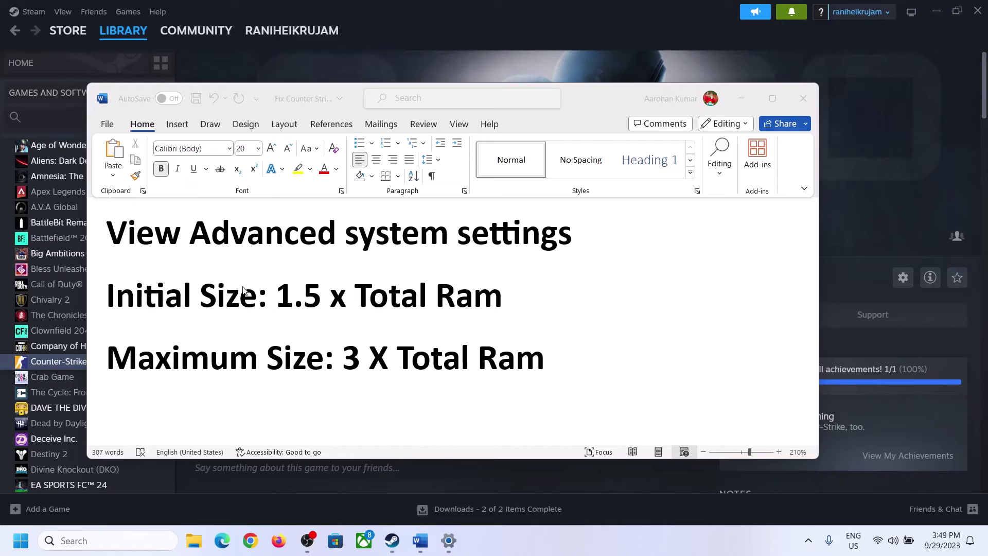
left_click(139, 239)
left_click_drag(139, 239, 536, 253)
key("ctrl+c")
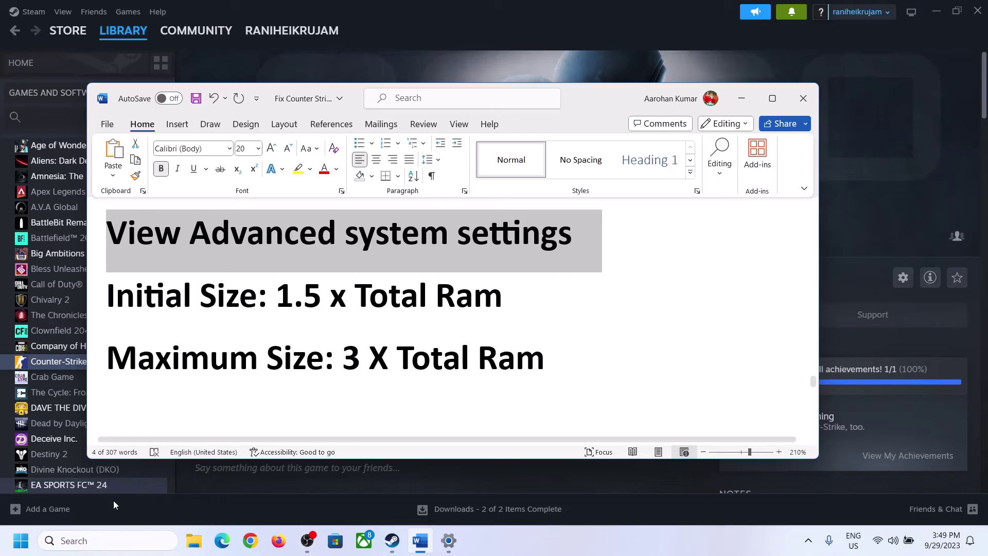
left_click(125, 539)
key("ctrl+v")
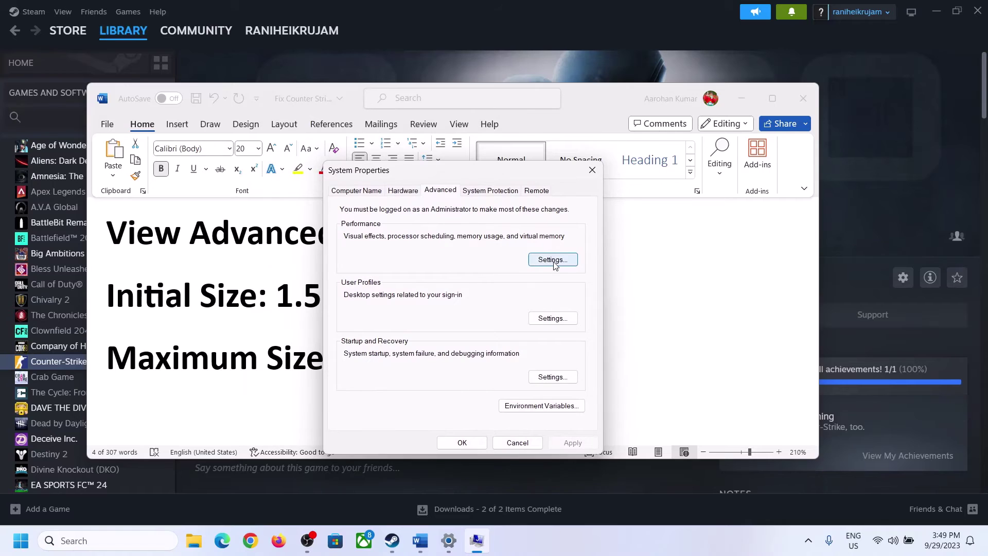
Turn off automatic paging file management and choose Custom size for drive C:.
left_click(554, 260)
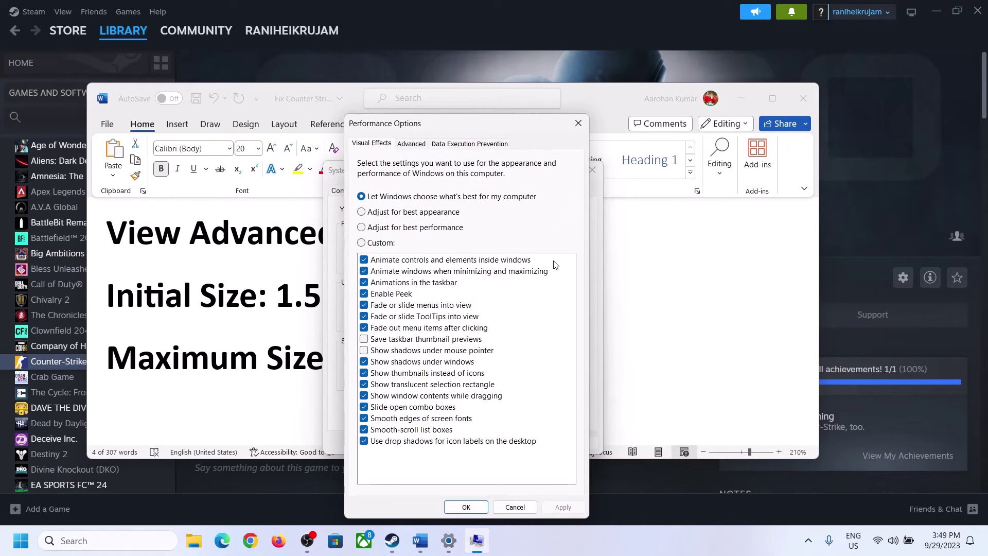
left_click(416, 146)
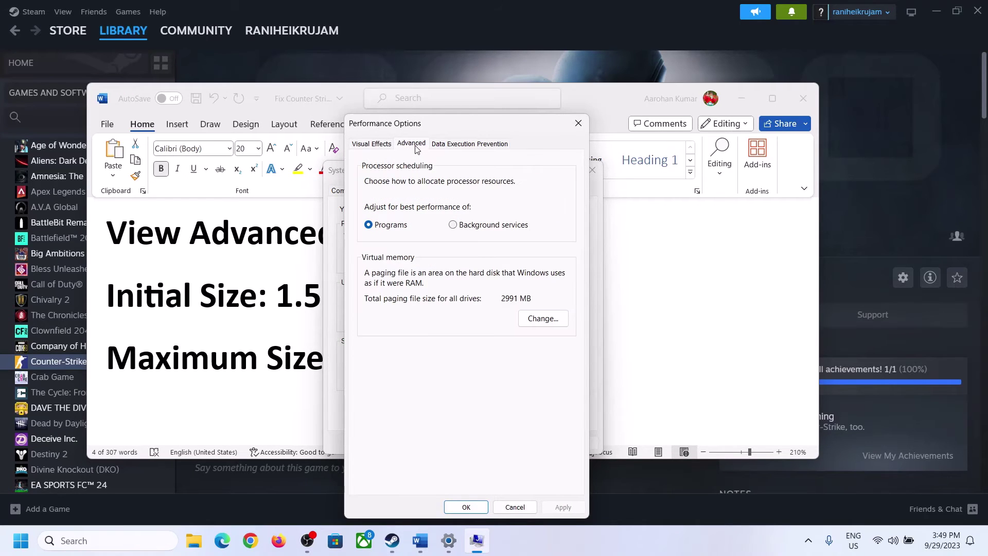
left_click(547, 318)
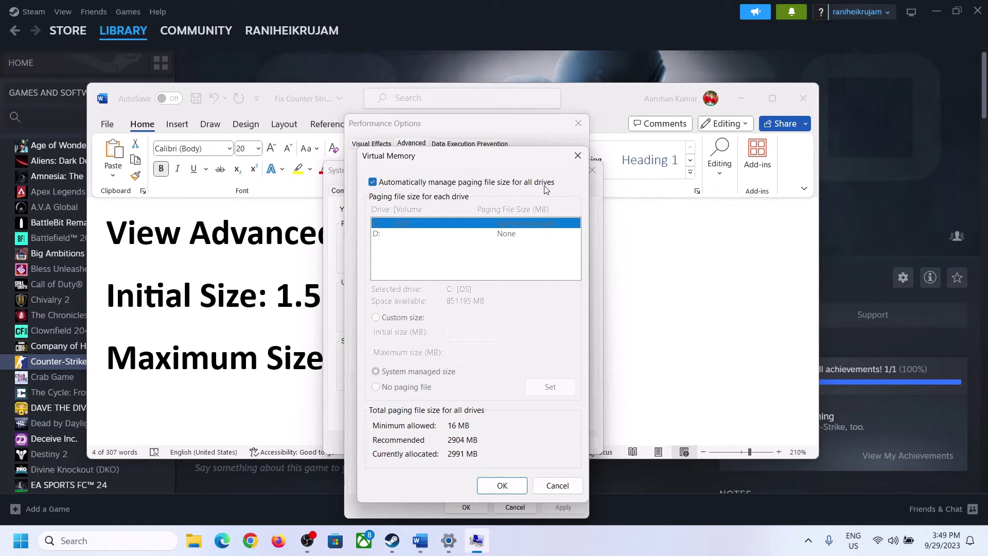
left_click(373, 183)
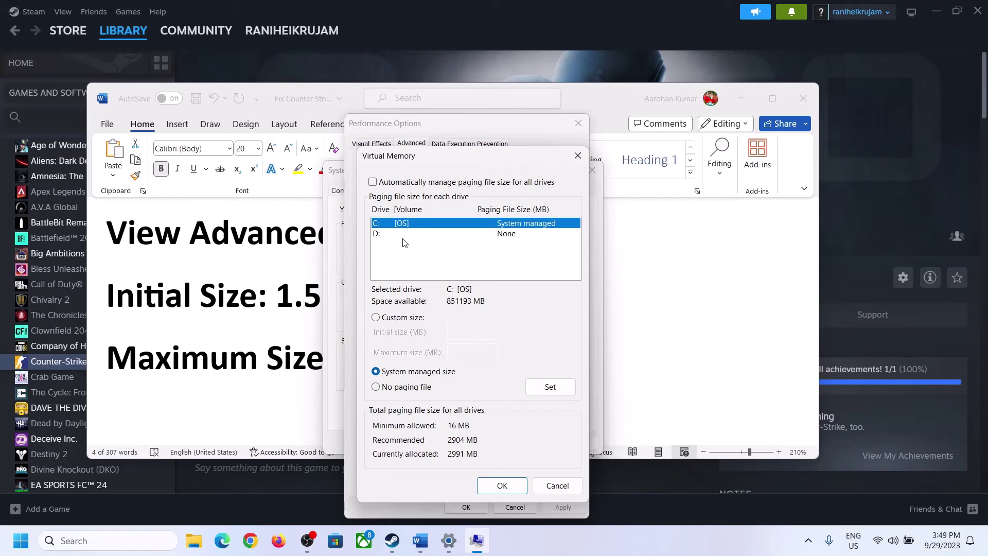
left_click(376, 318)
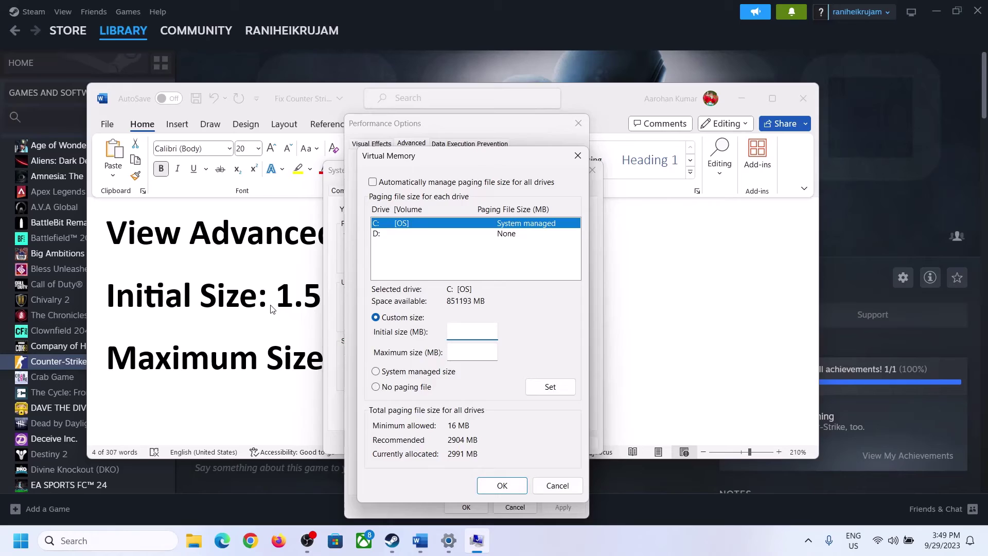
left_click(297, 307)
left_click_drag(290, 295, 456, 304)
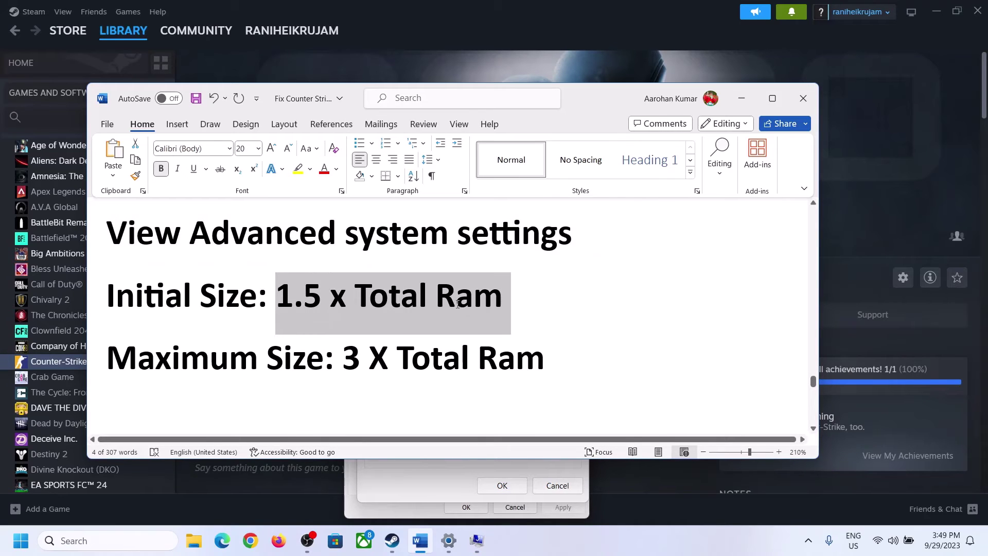